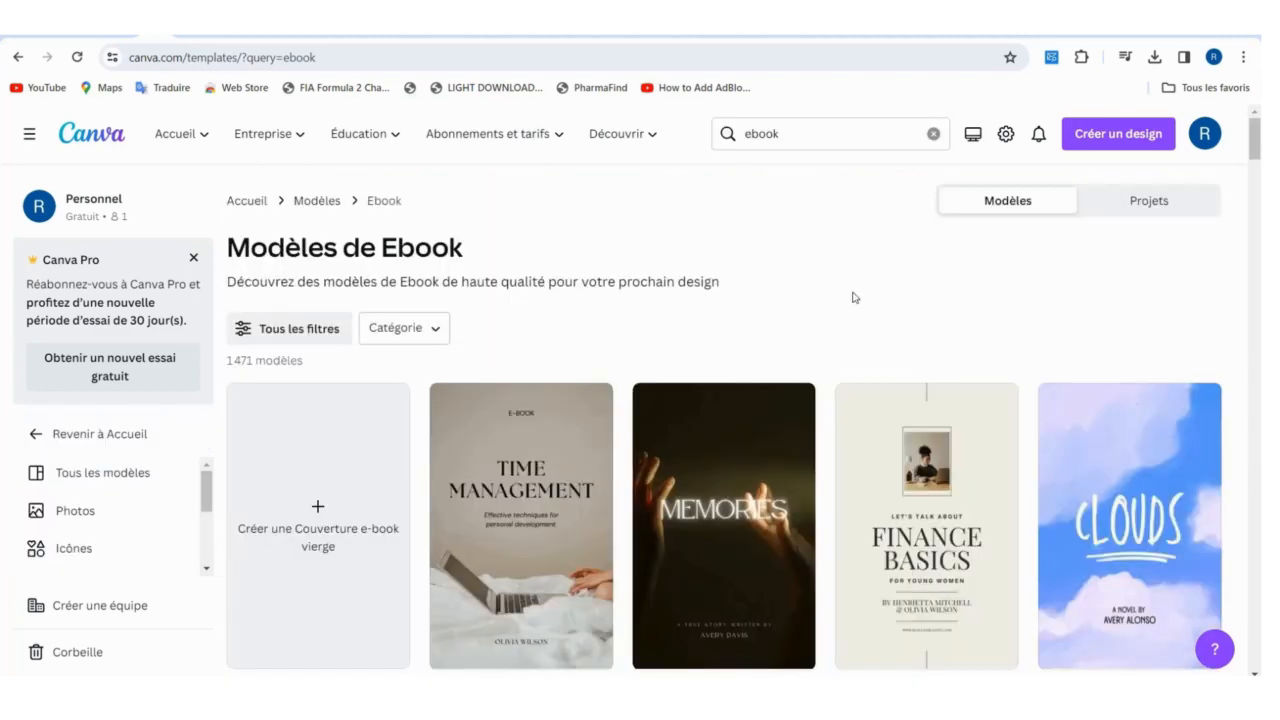
Browse the ebook cover templates in the search results to compare the available designs
scroll(757, 338, "down", 3)
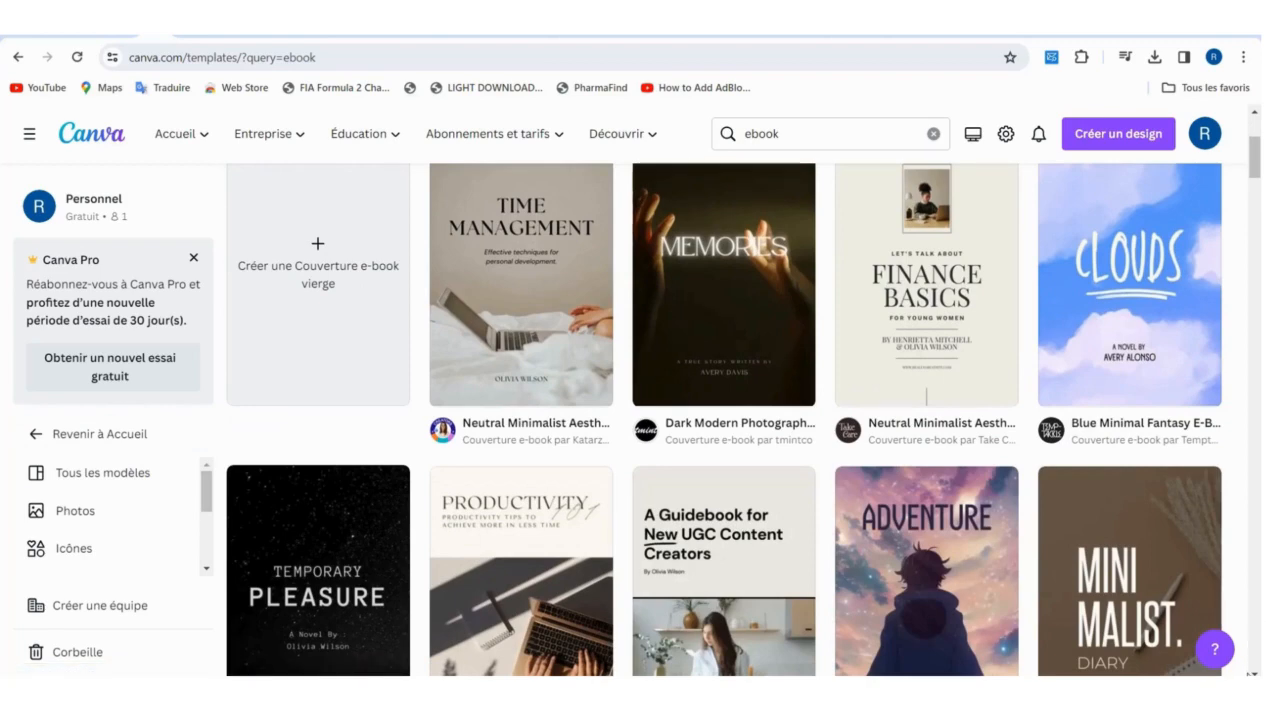
scroll(744, 409, "down", 2)
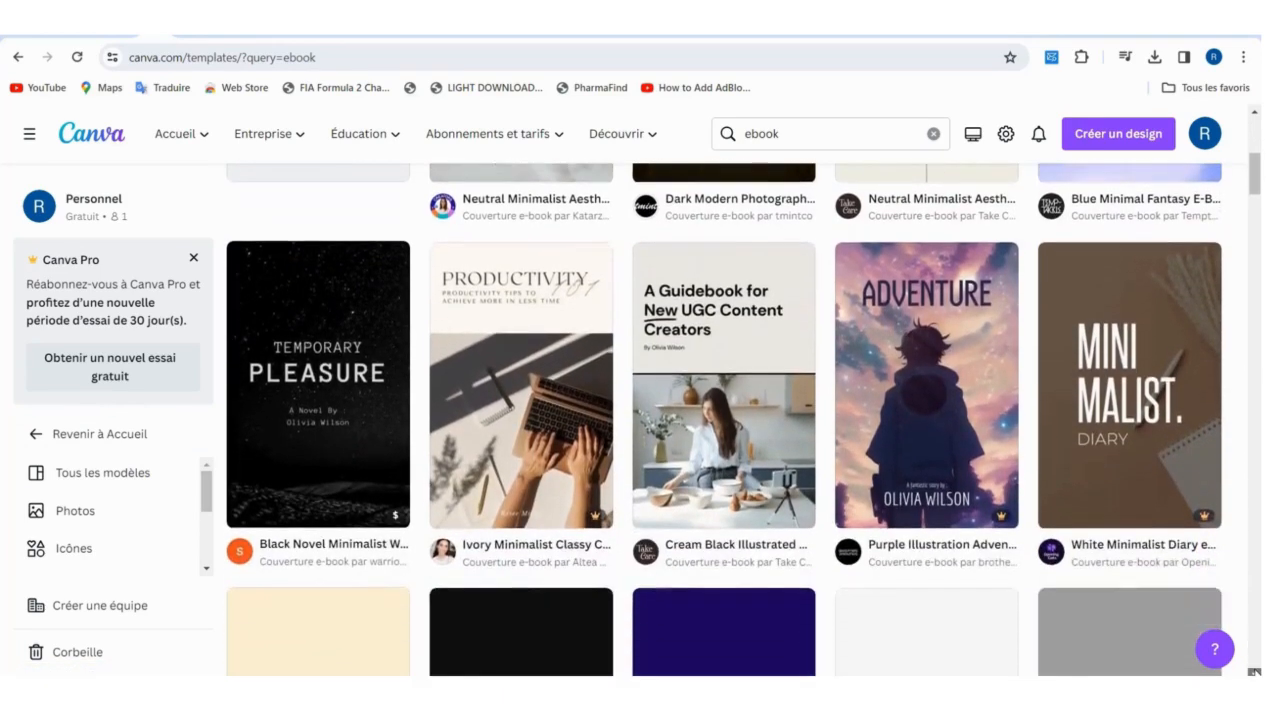
left_click(1254, 671)
left_click(1256, 672)
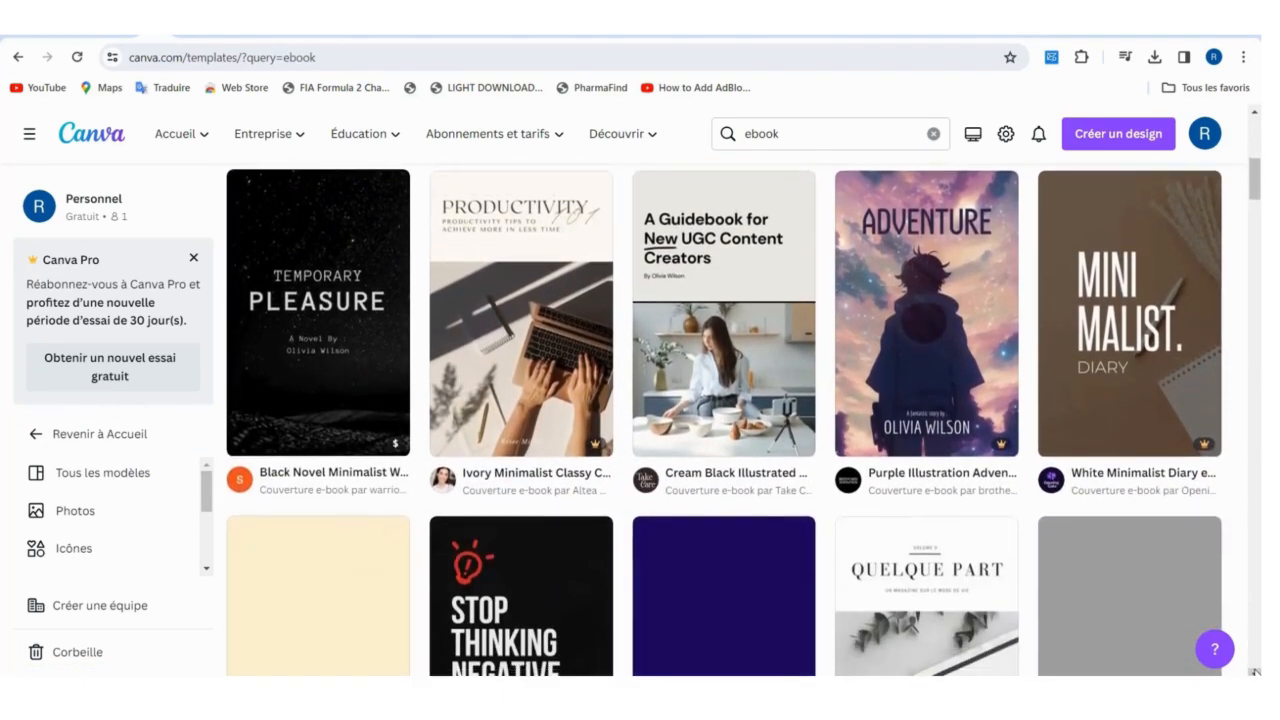
left_click(1256, 672)
left_click(1256, 672)
left_click(1256, 672)
left_click(1256, 672)
left_click(1256, 672)
left_click(1256, 672)
left_click(1256, 672)
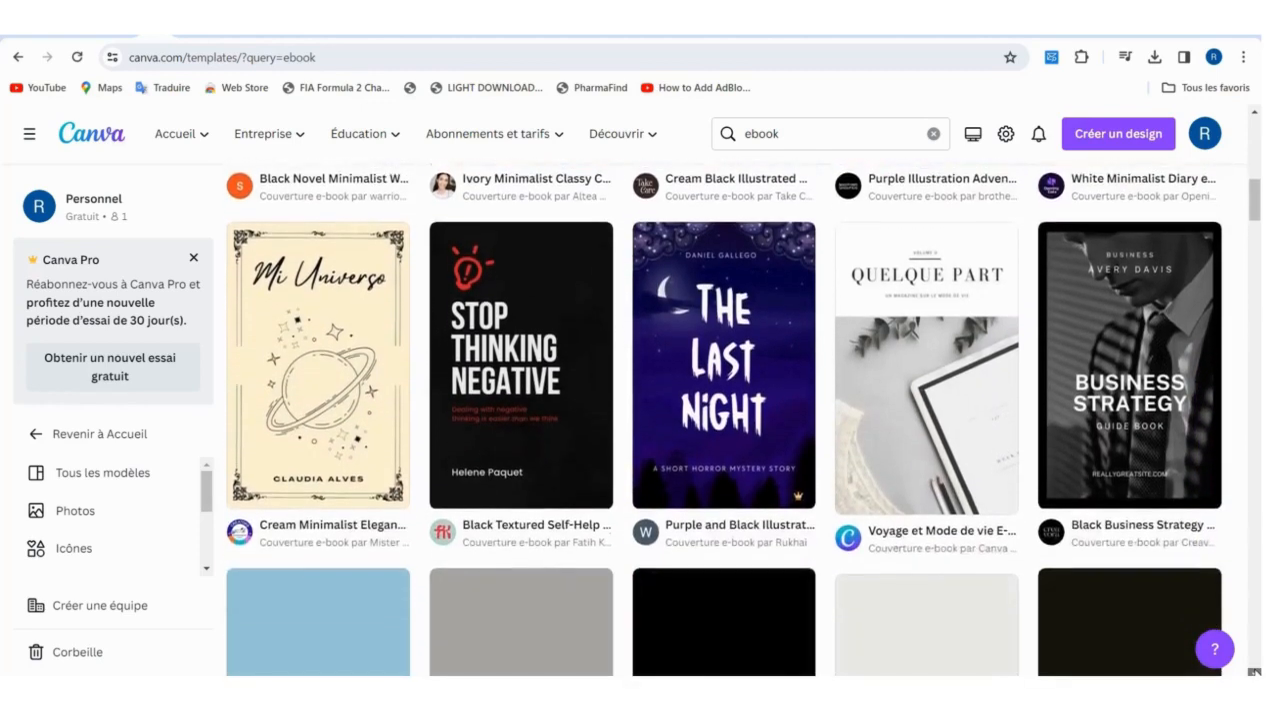
left_click(1256, 672)
left_click(1256, 672)
left_click(1256, 672)
left_click(1256, 672)
left_click(1256, 672)
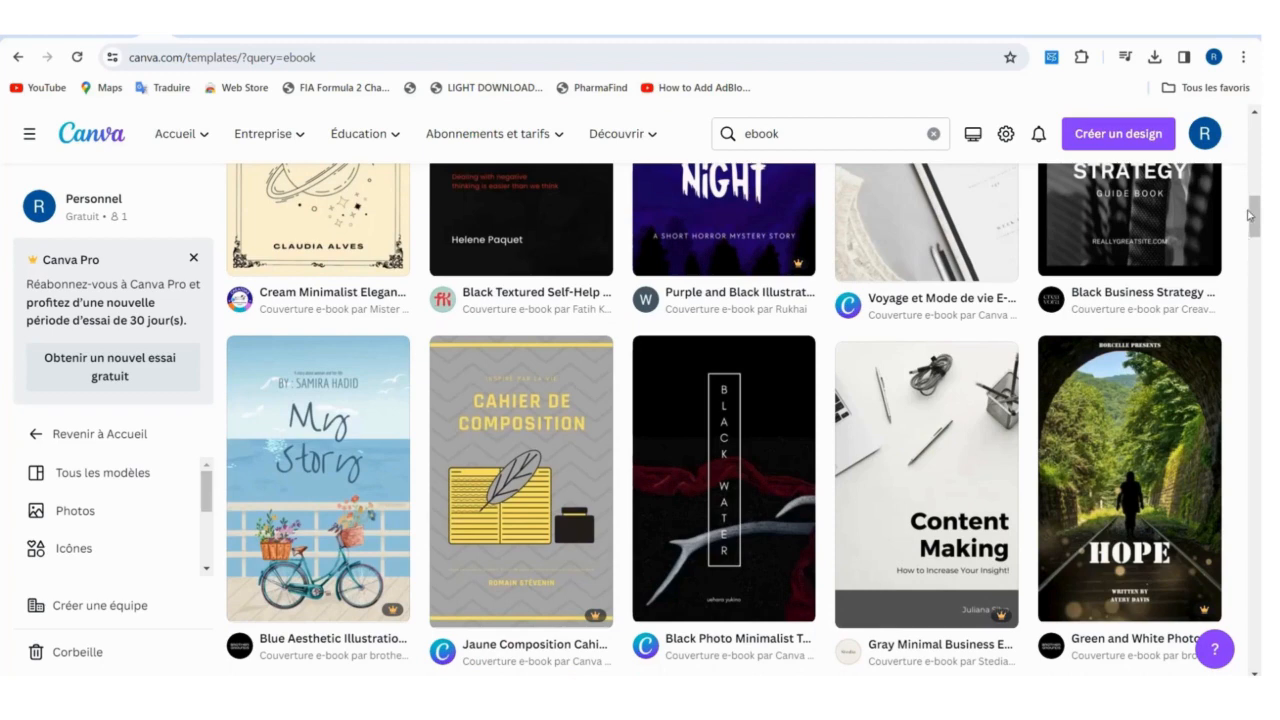
left_click(1255, 112)
left_click(1255, 112)
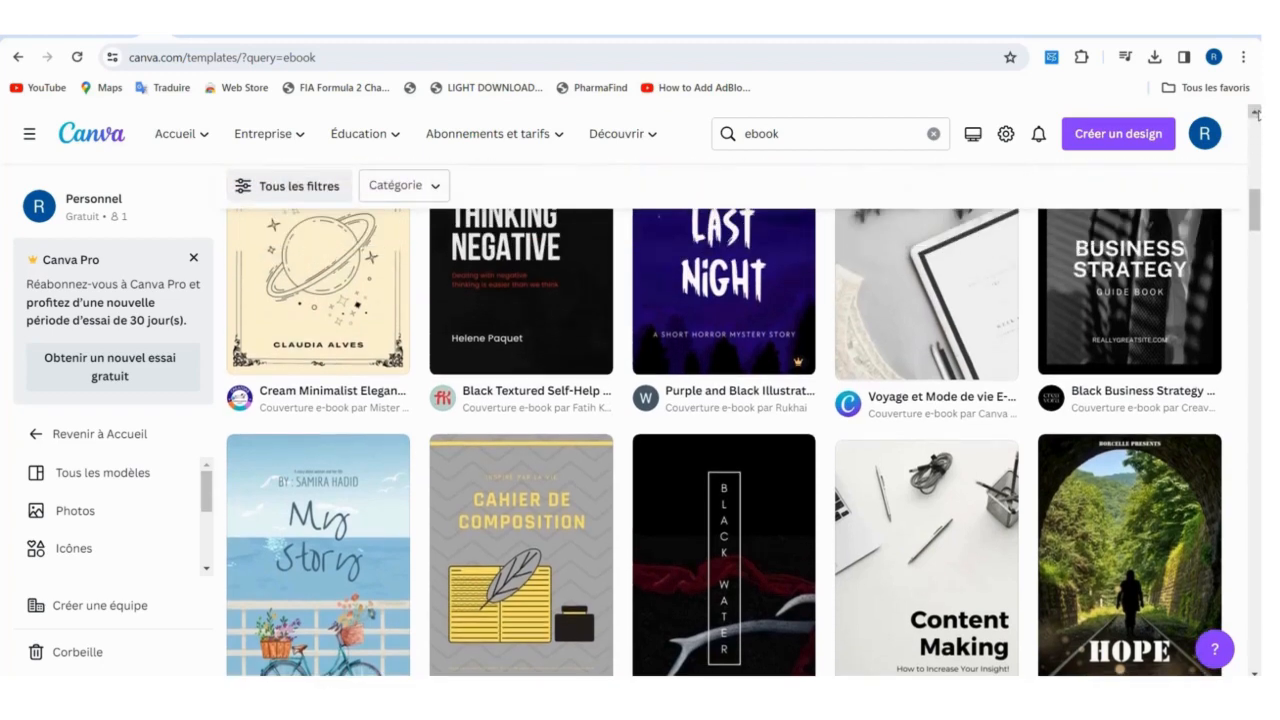
left_click(1255, 112)
left_click(1255, 112)
left_click(1255, 112)
left_click(1255, 112)
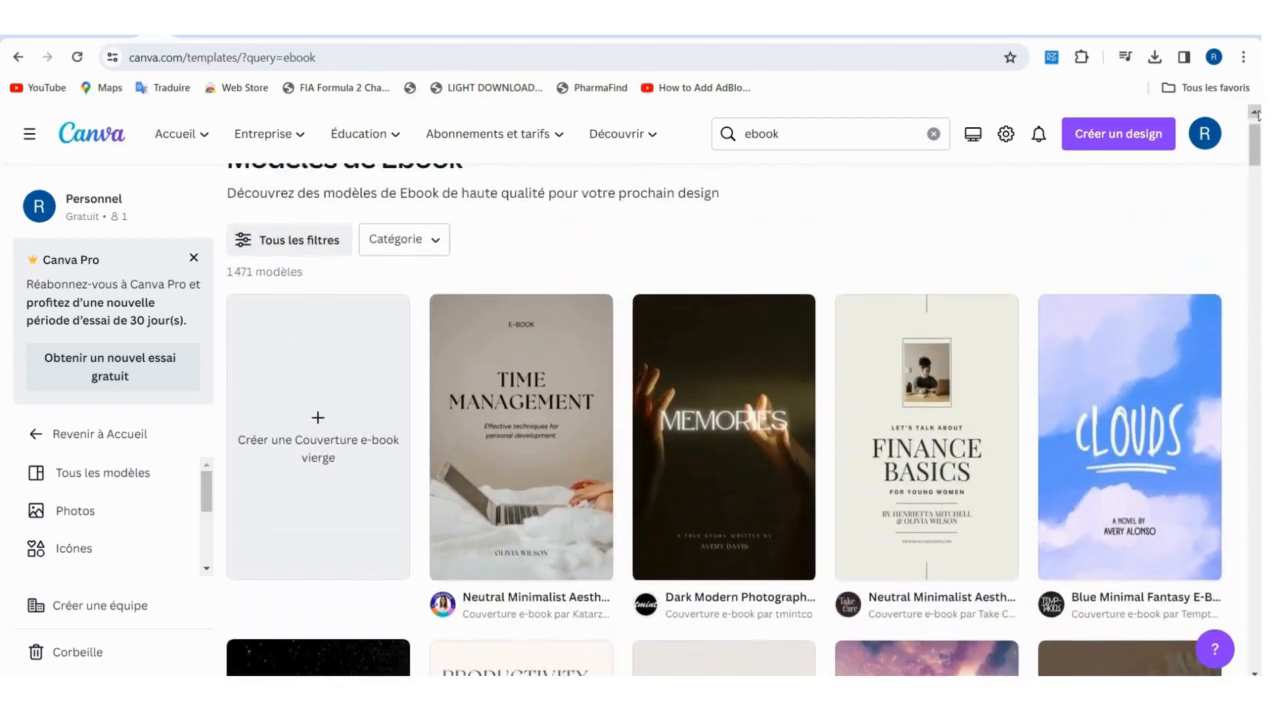
left_click(1255, 112)
left_click(1256, 113)
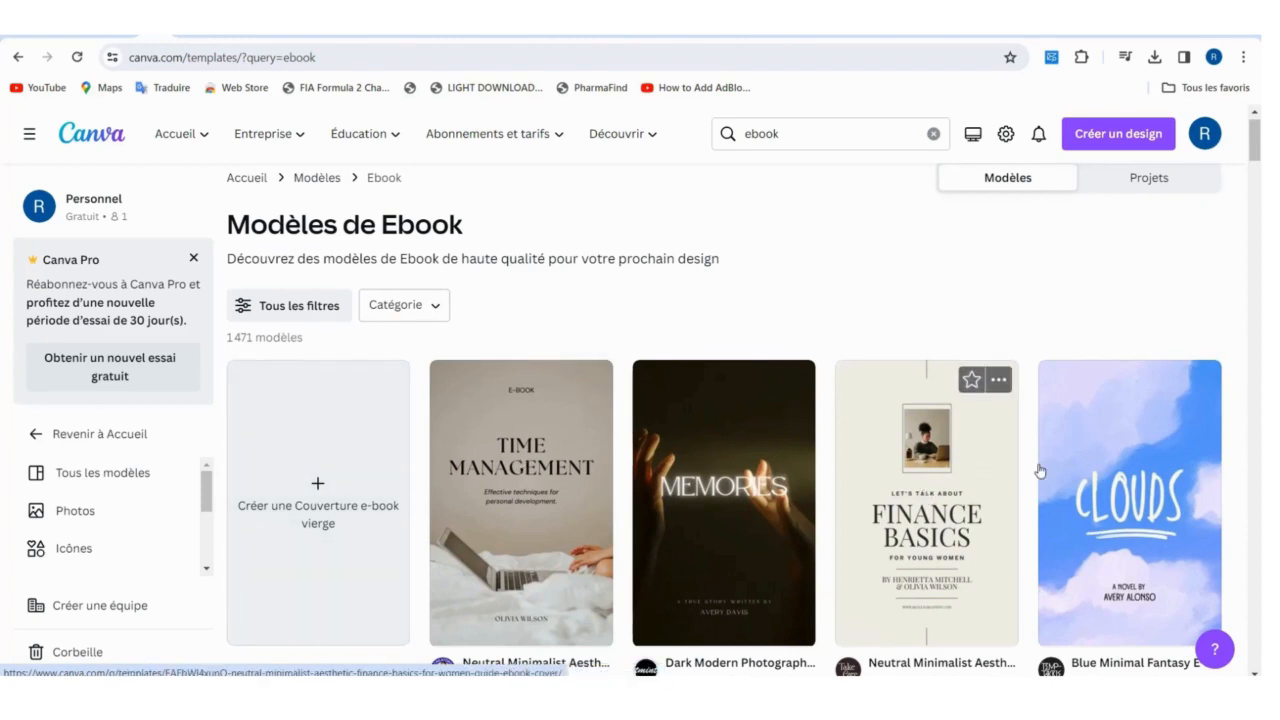
Open the Cream Black Illustrated Guidebook For UGC Content Creators template for customization and look through its pages
scroll(744, 421, "down", 4)
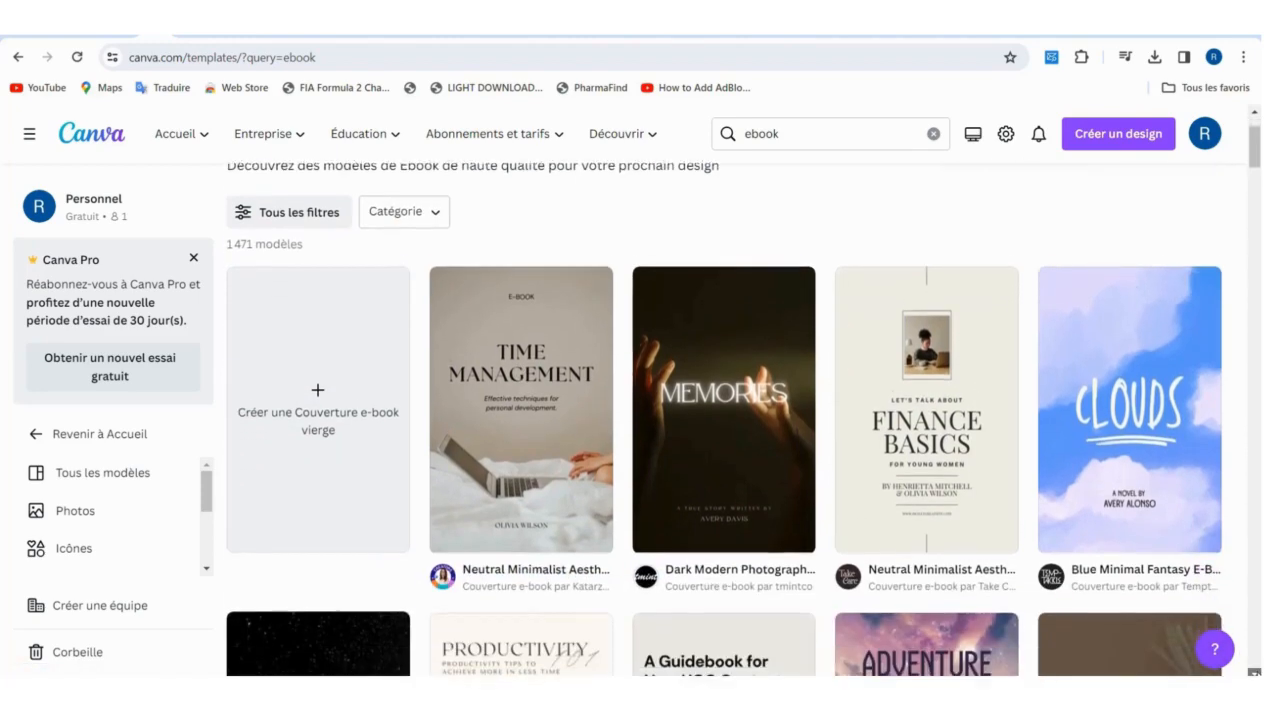
scroll(744, 421, "down", 1)
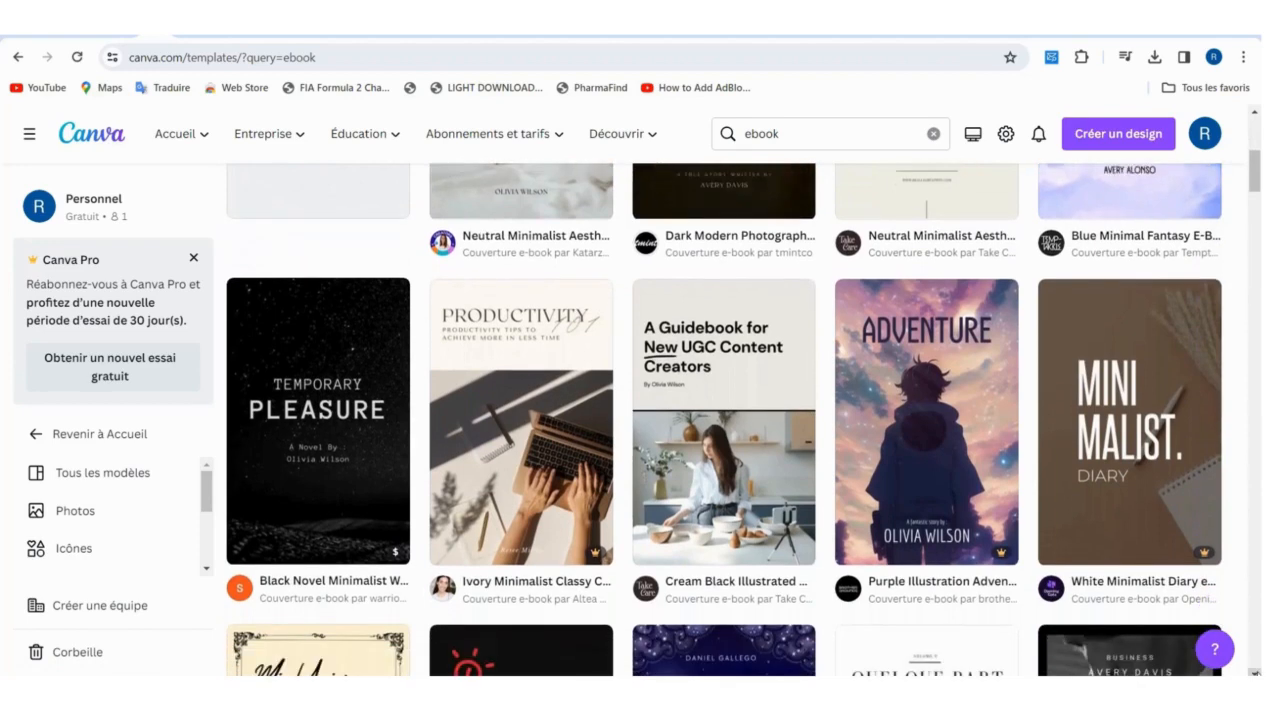
scroll(698, 320, "down", 1)
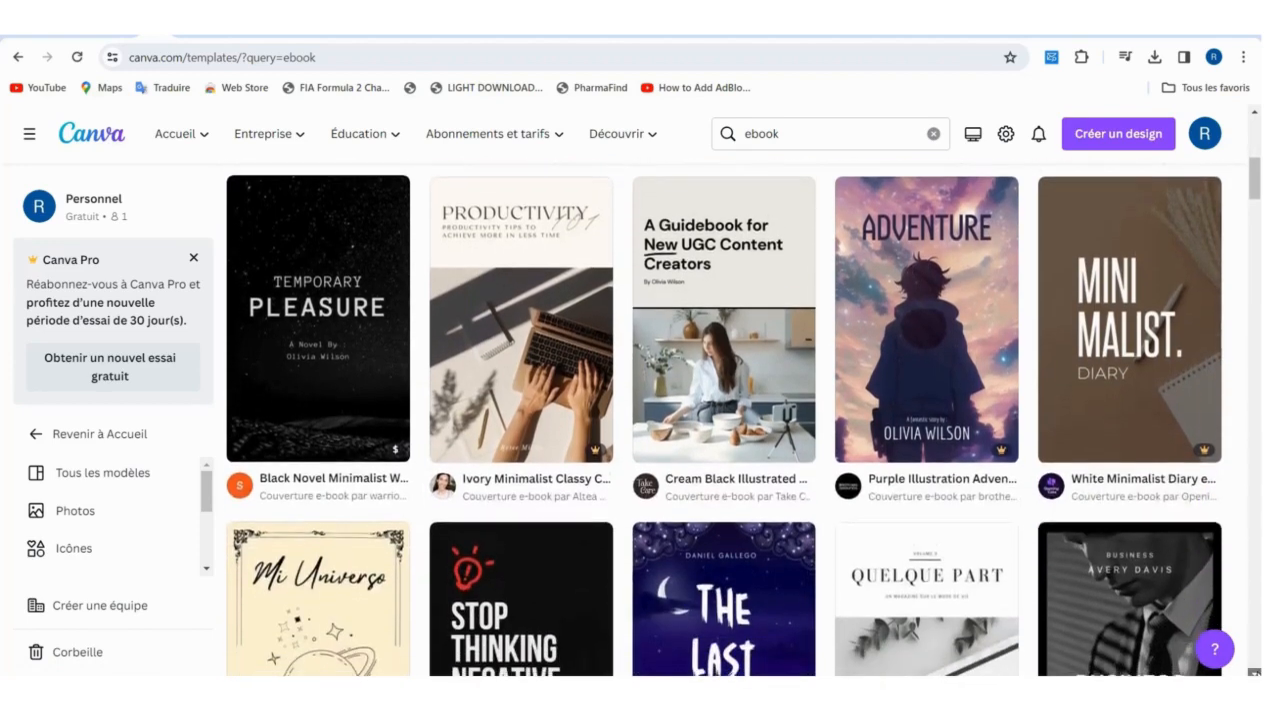
left_click(702, 325)
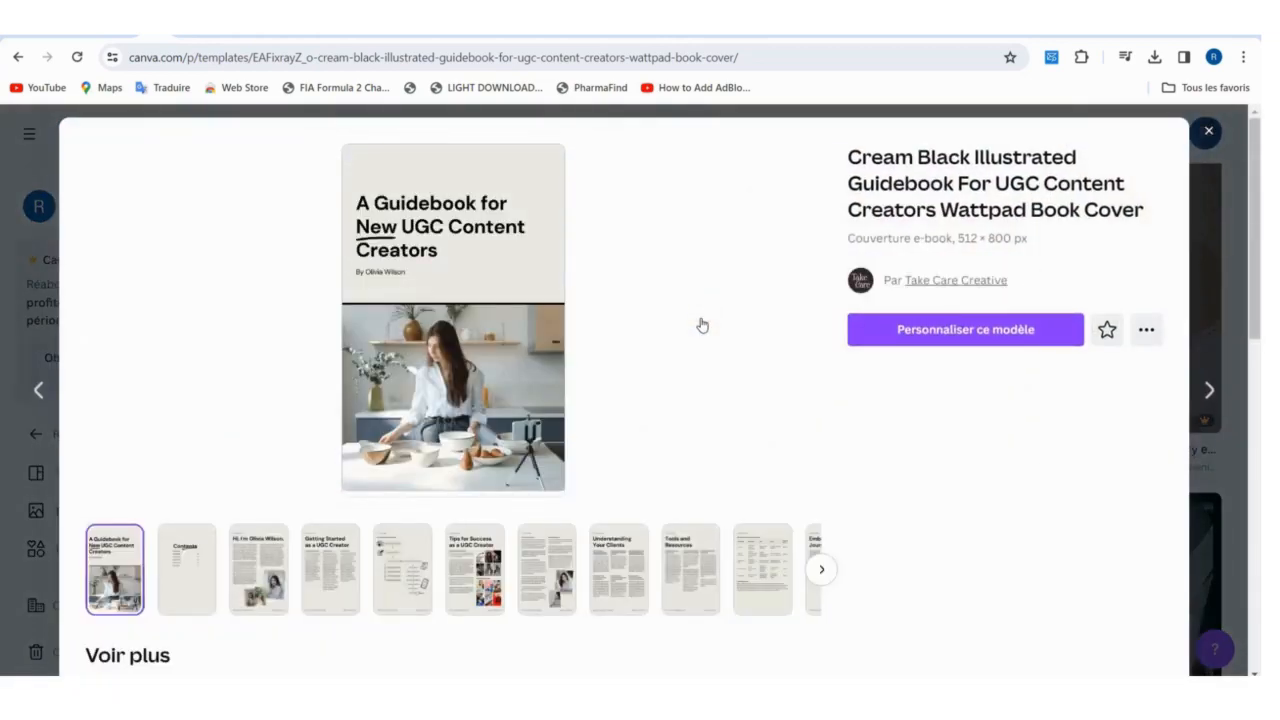
left_click(940, 340)
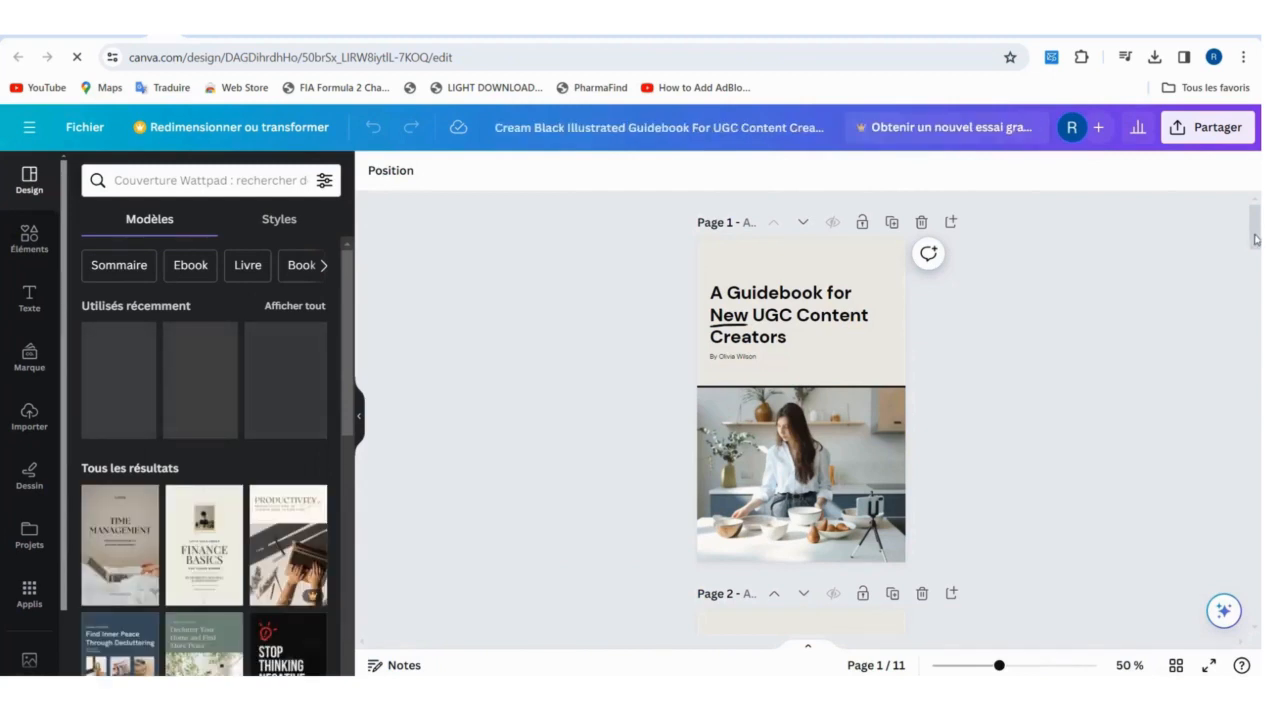
left_click_drag(1256, 240, 1247, 344)
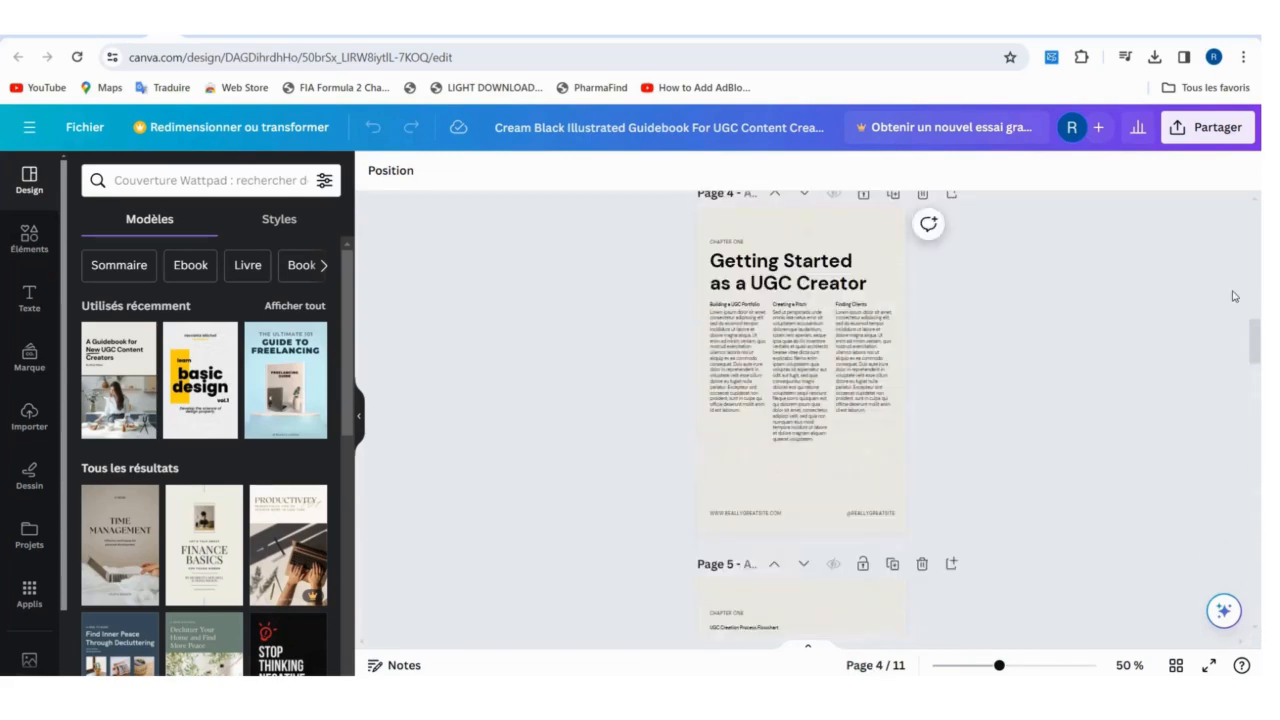
left_click_drag(1235, 296, 1233, 224)
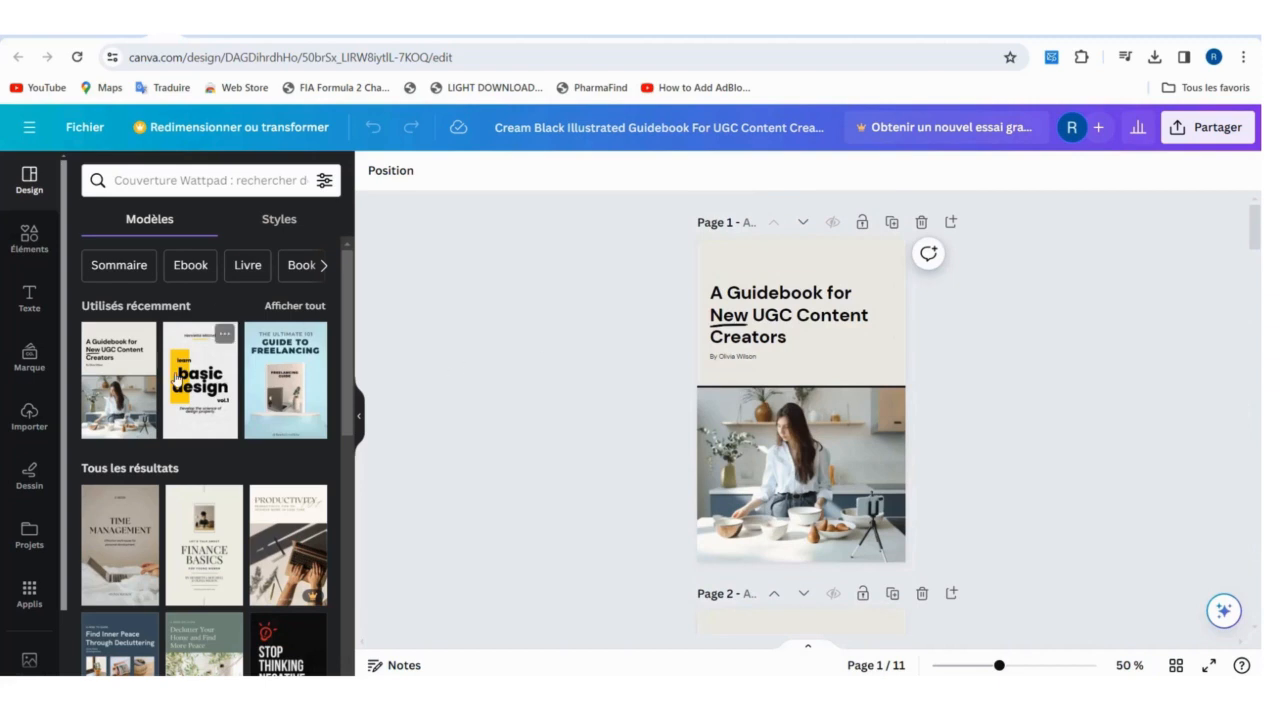
Apply the "Quelque part" cover from the Voyage et Mode de vie E-book template to page 1
scroll(176, 378, "down", 10)
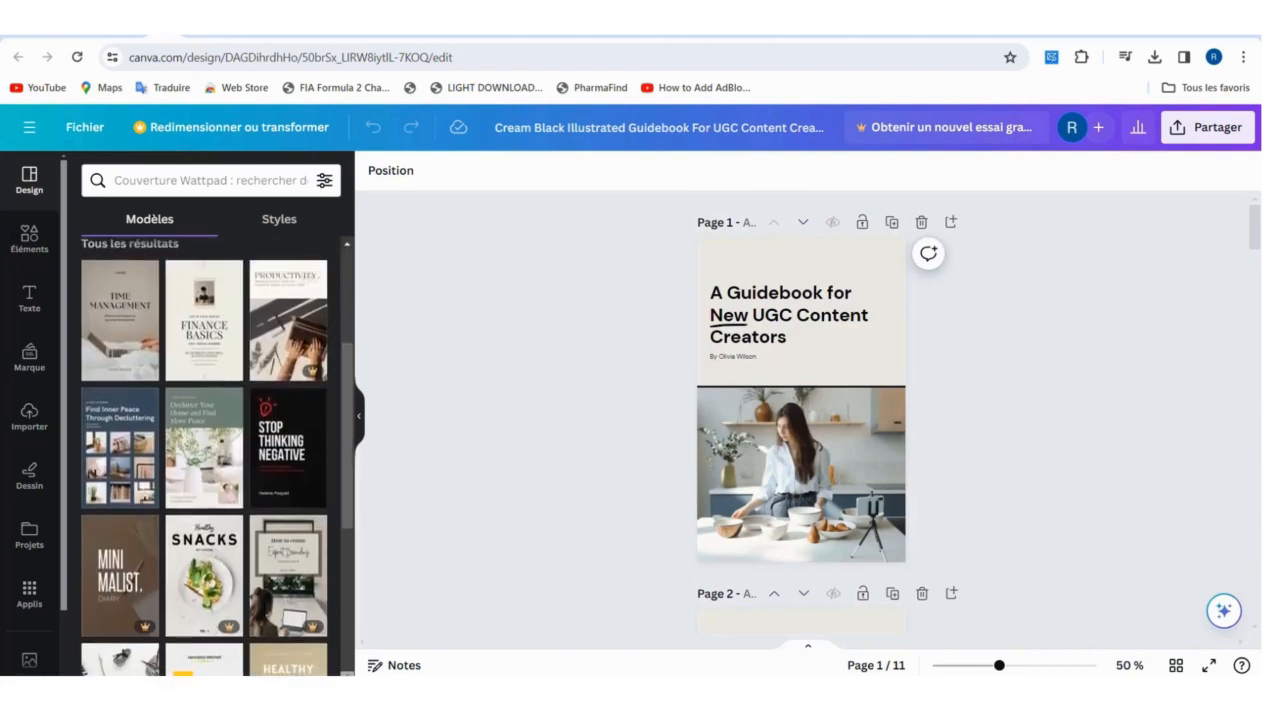
scroll(204, 456, "down", 8)
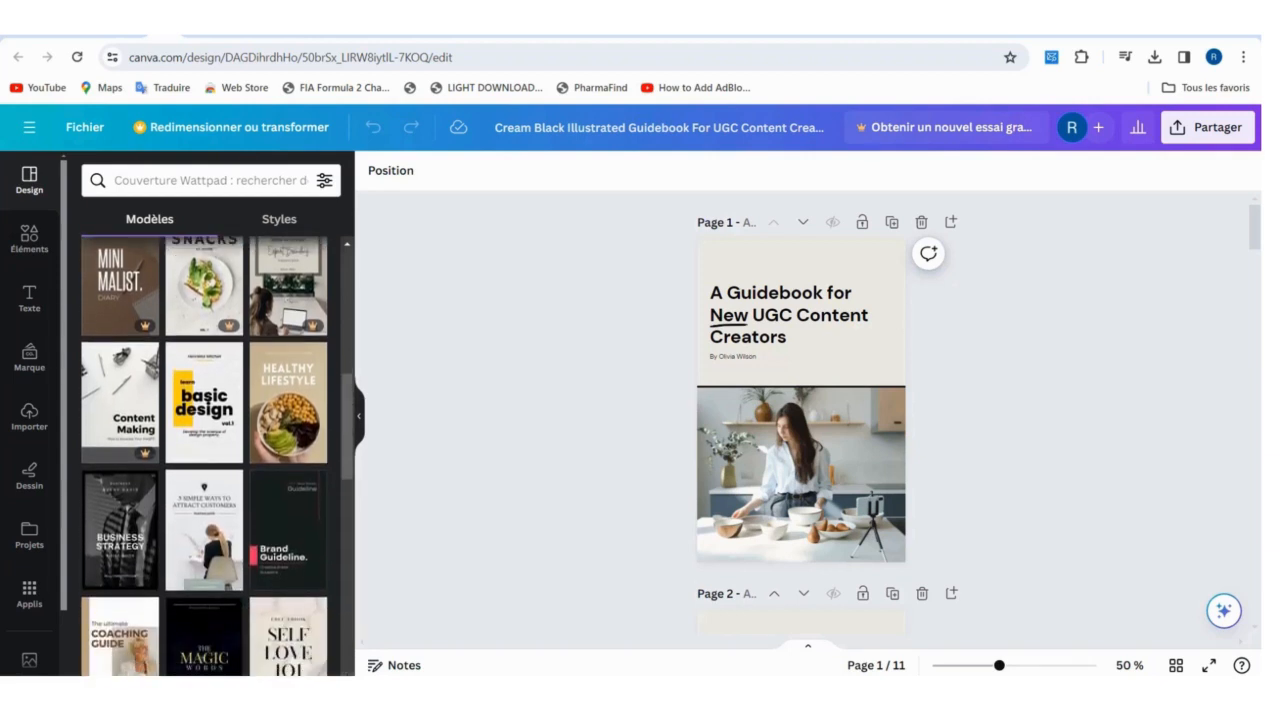
scroll(204, 456, "down", 1)
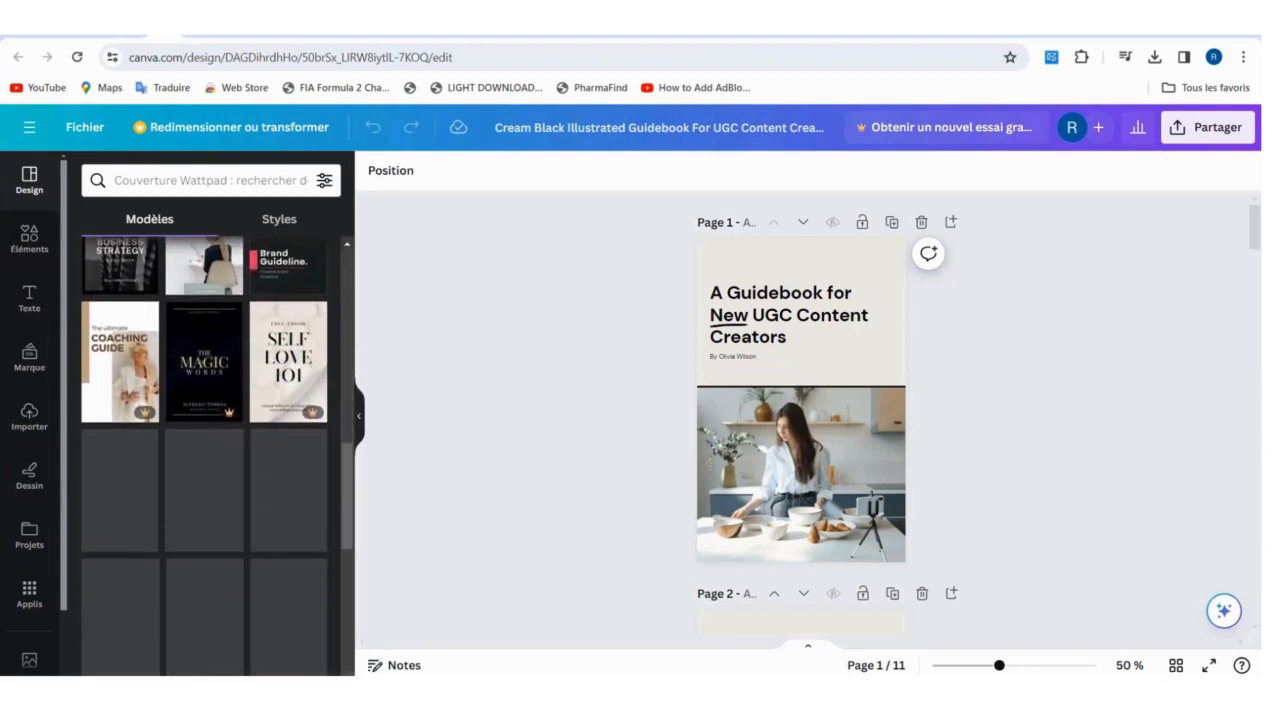
scroll(295, 415, "down", 2)
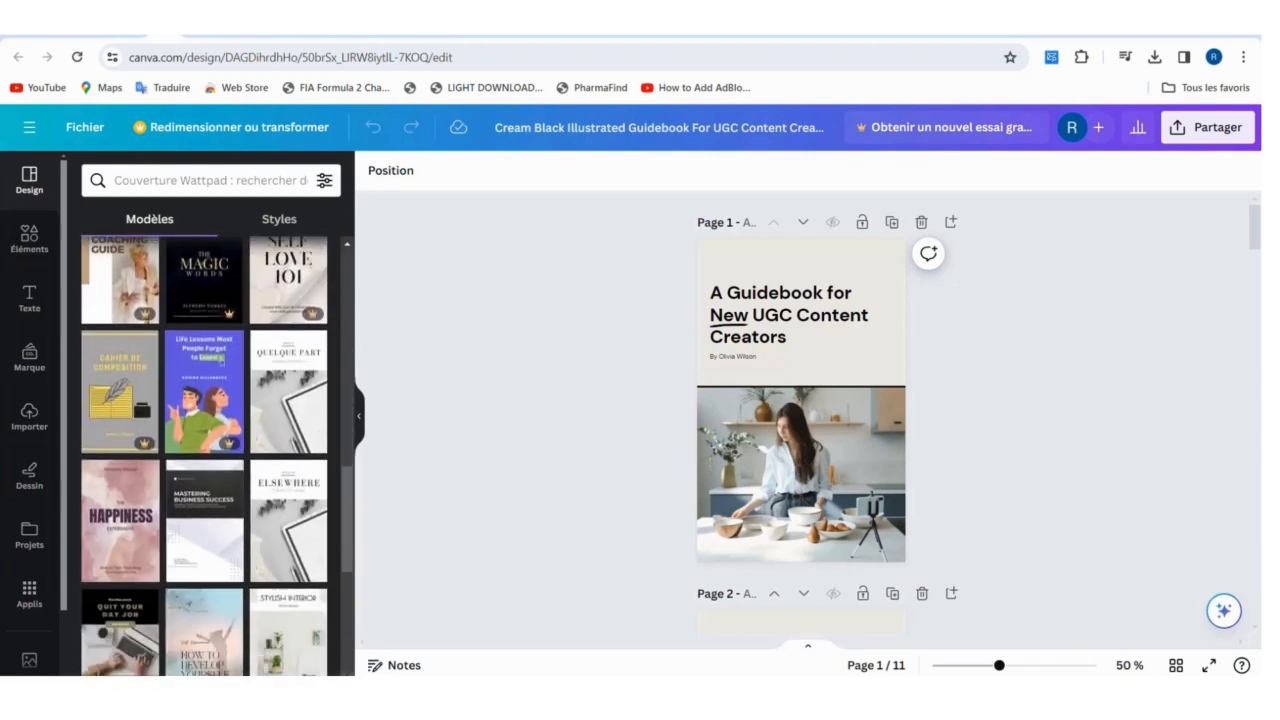
left_click(295, 415)
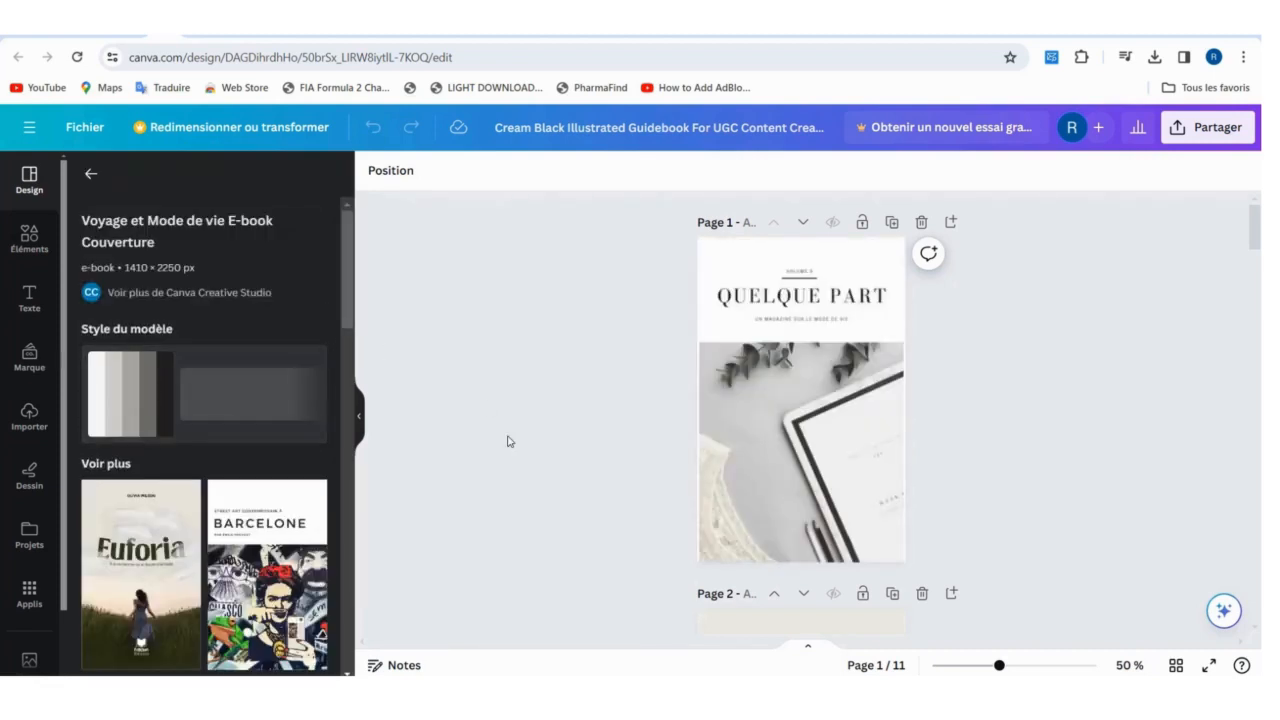
left_click(797, 371)
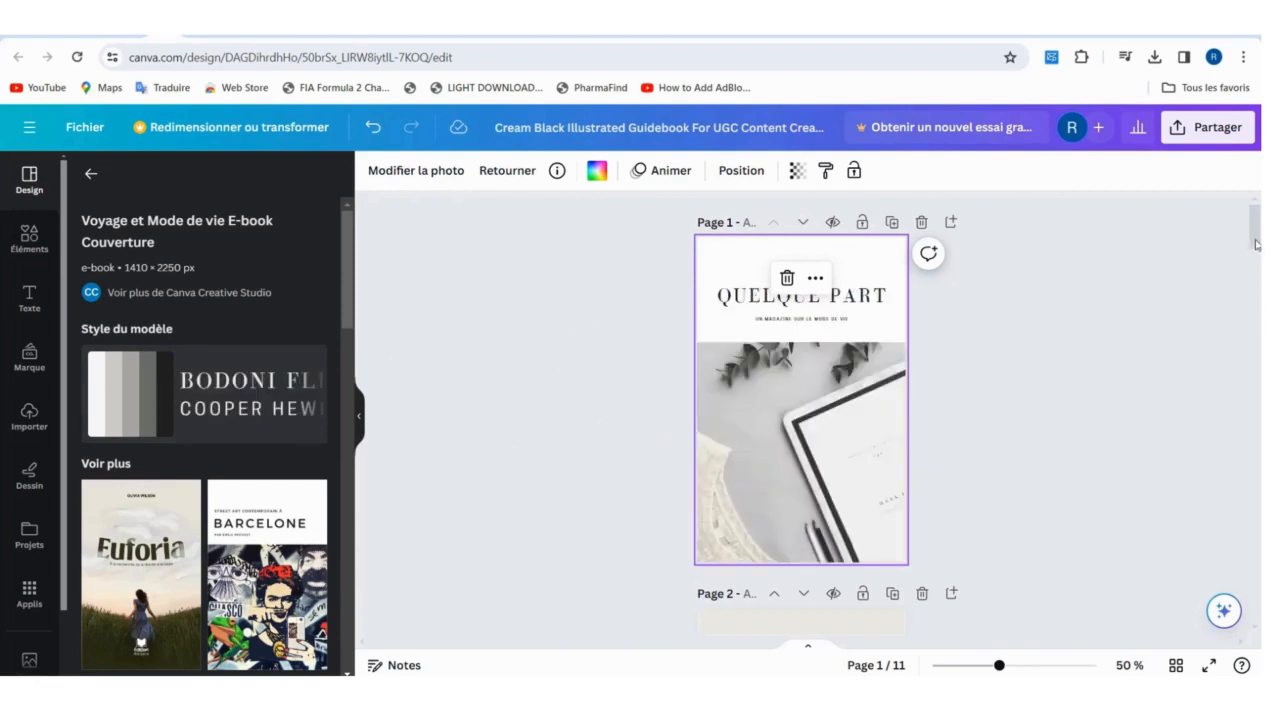
mouse_move(1256, 244)
left_mouse_down()
mouse_move(1259, 364)
mouse_move(1258, 229)
left_mouse_up()
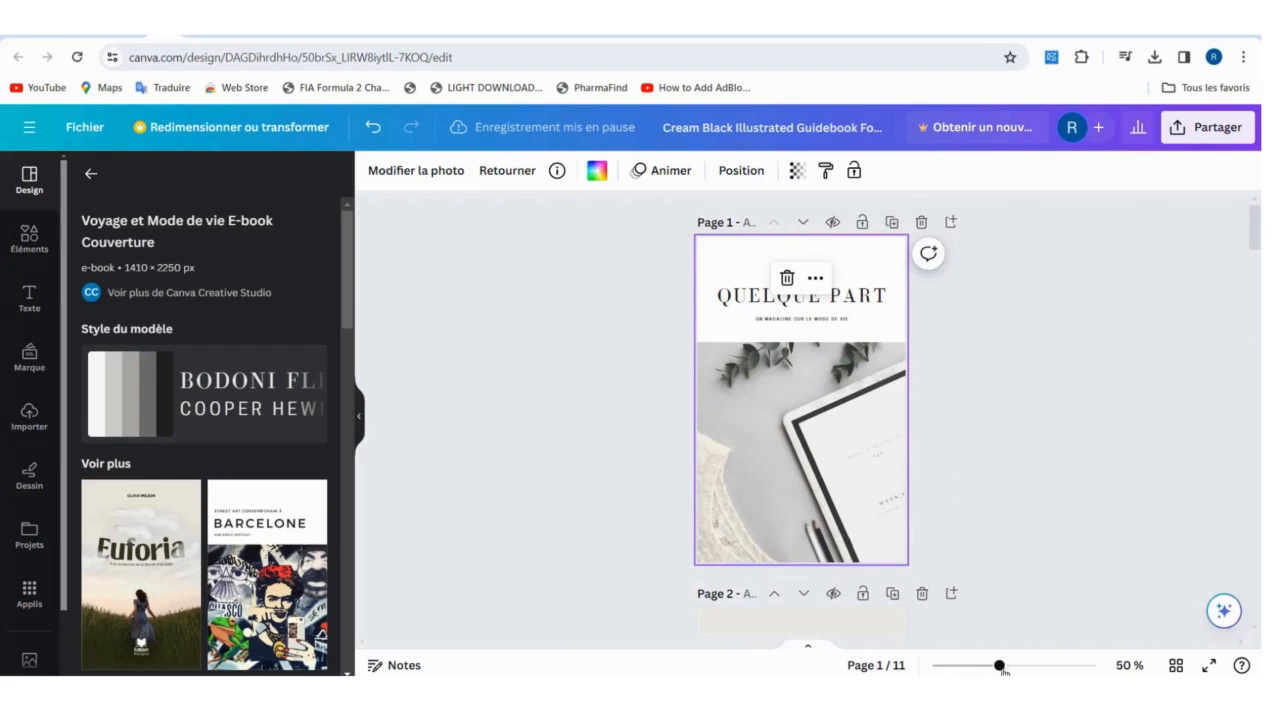
Select the QUELQUE PART title on the page 1 cover and browse the fonts available for it
mouse_move(1000, 666)
left_mouse_down()
mouse_move(1040, 668)
mouse_move(1005, 668)
left_mouse_up()
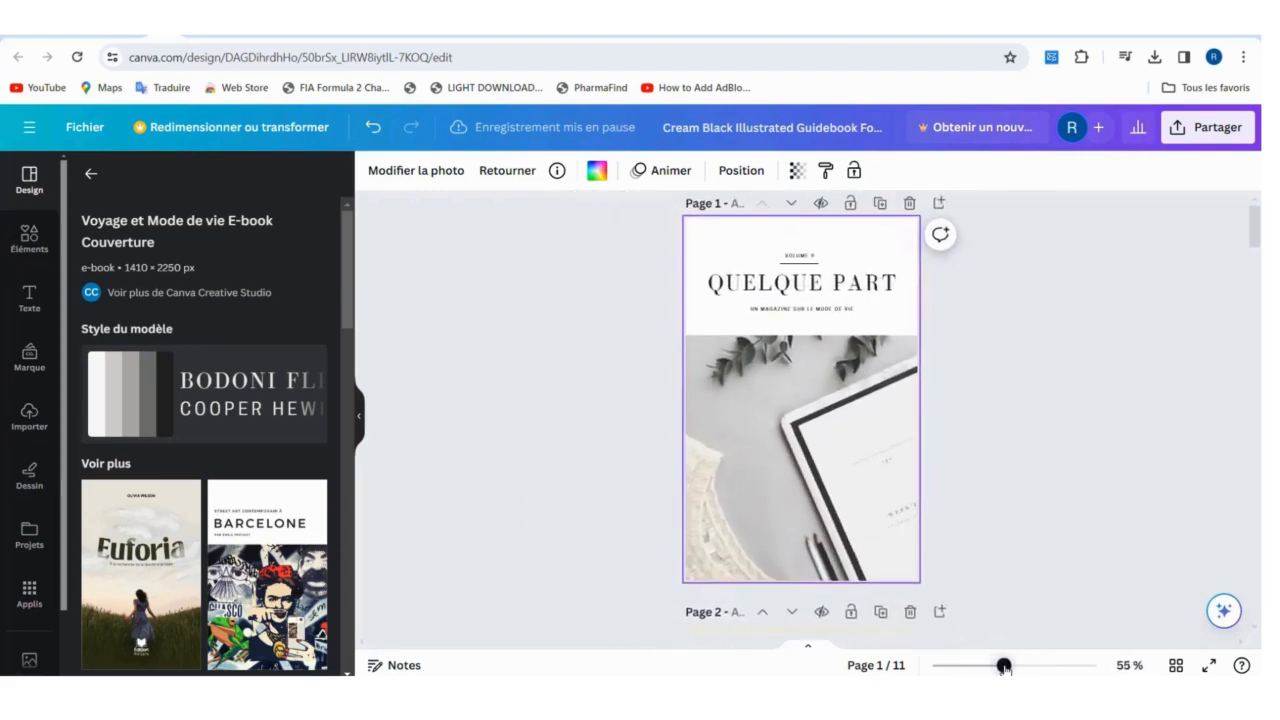
left_click(815, 287)
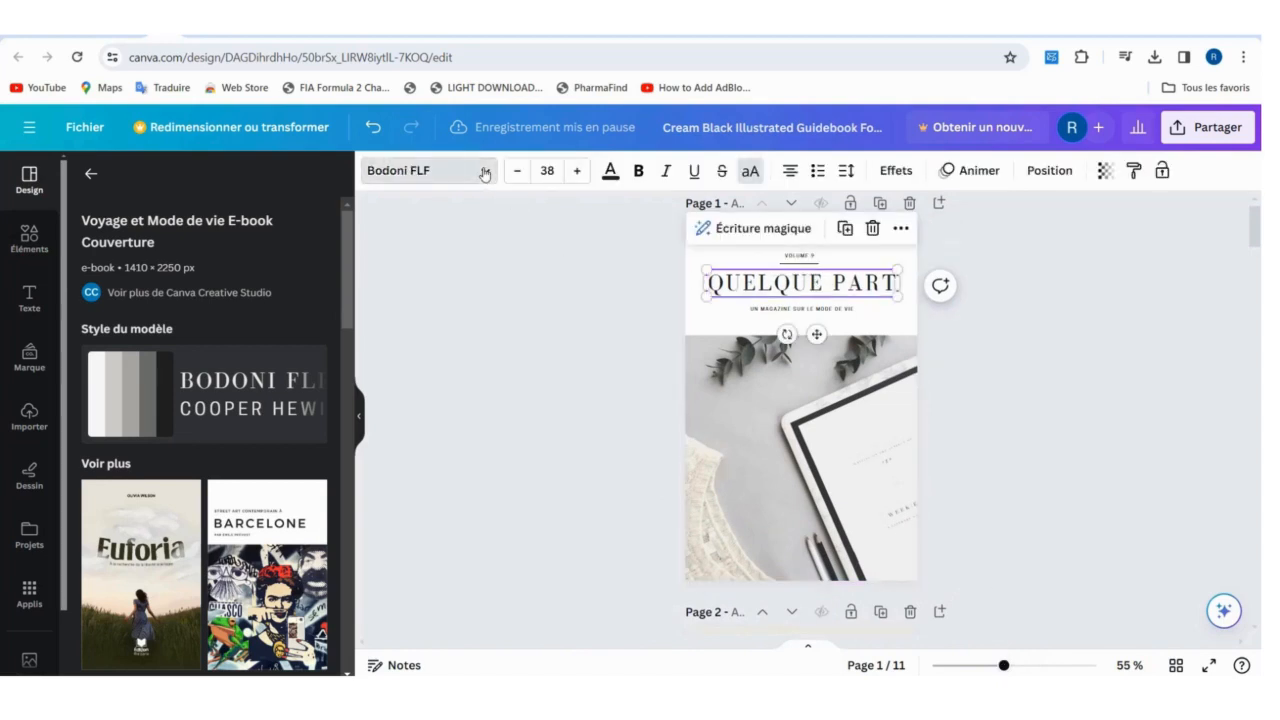
left_click(430, 170)
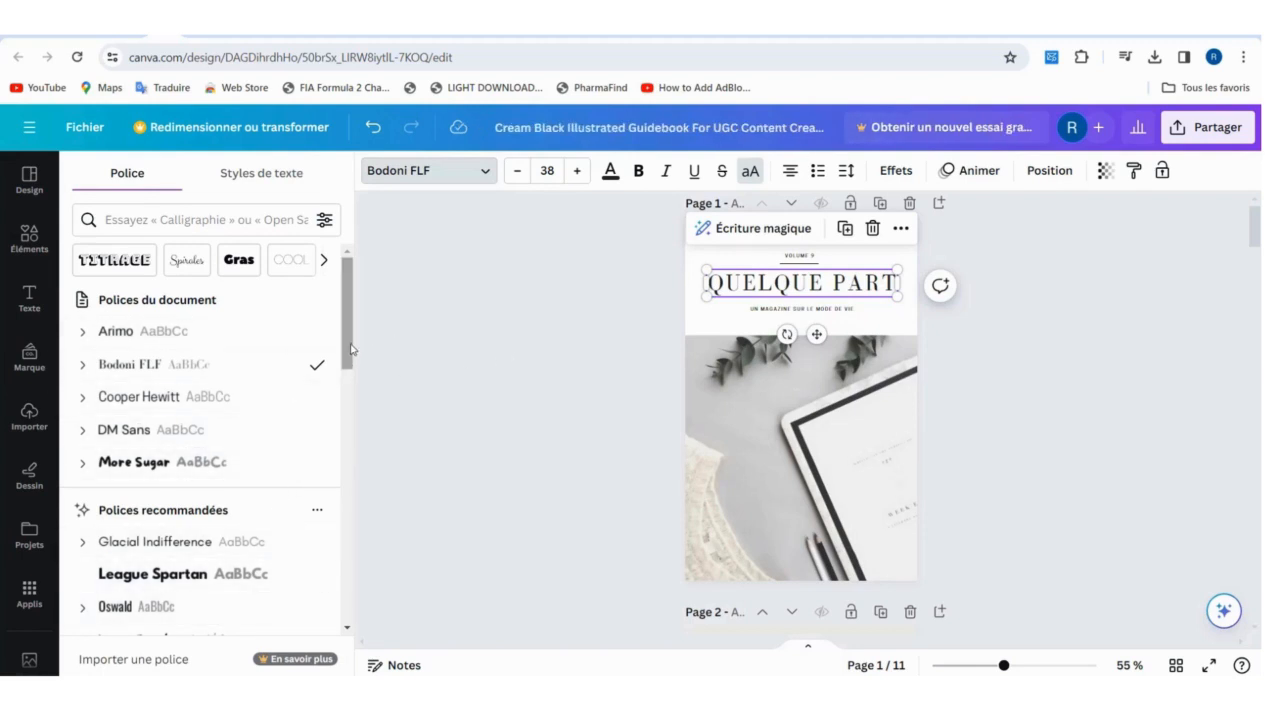
left_click_drag(351, 349, 353, 521)
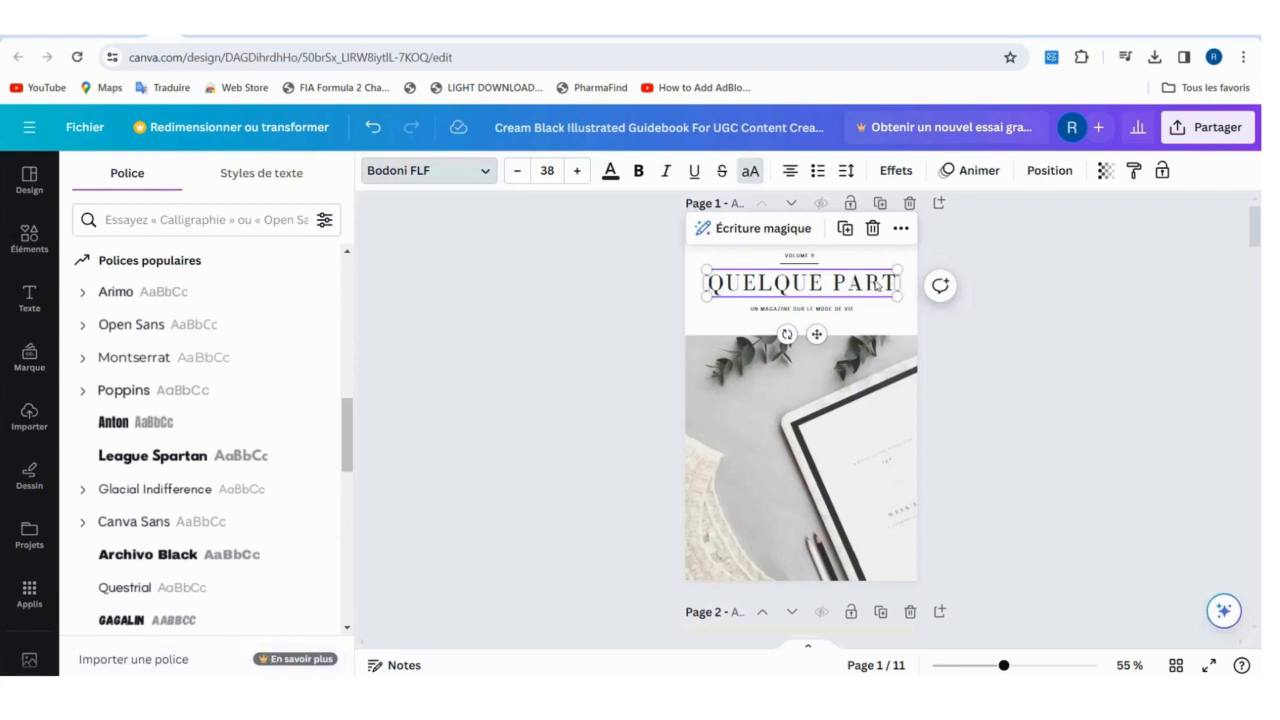
Replace the page 1 cover title with "COMMENT ECONOMISER"
double_click(876, 285)
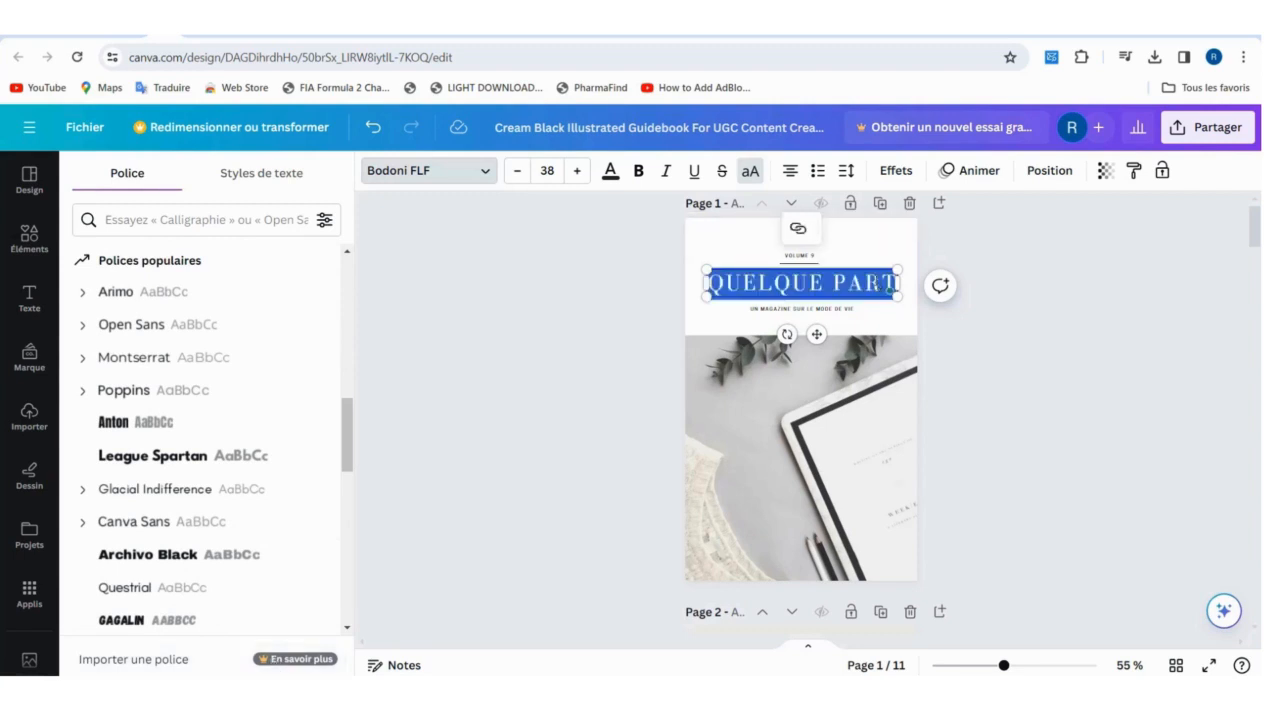
type("C")
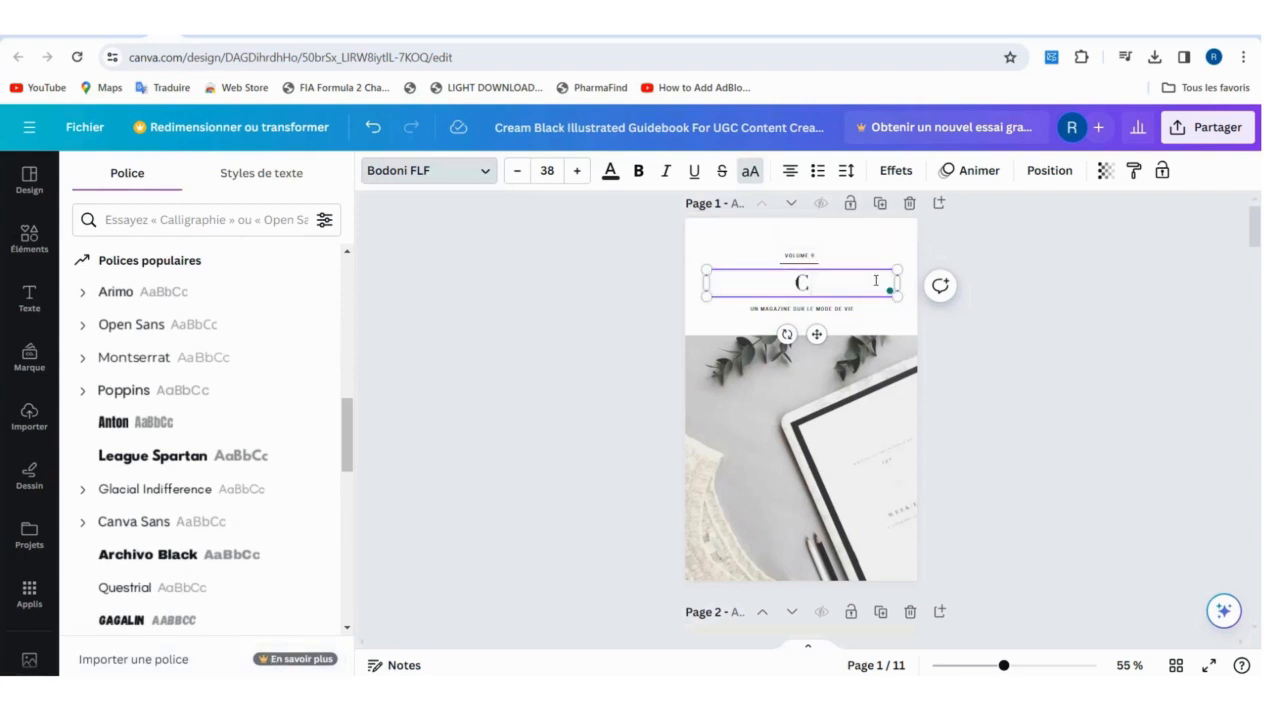
type("OMME")
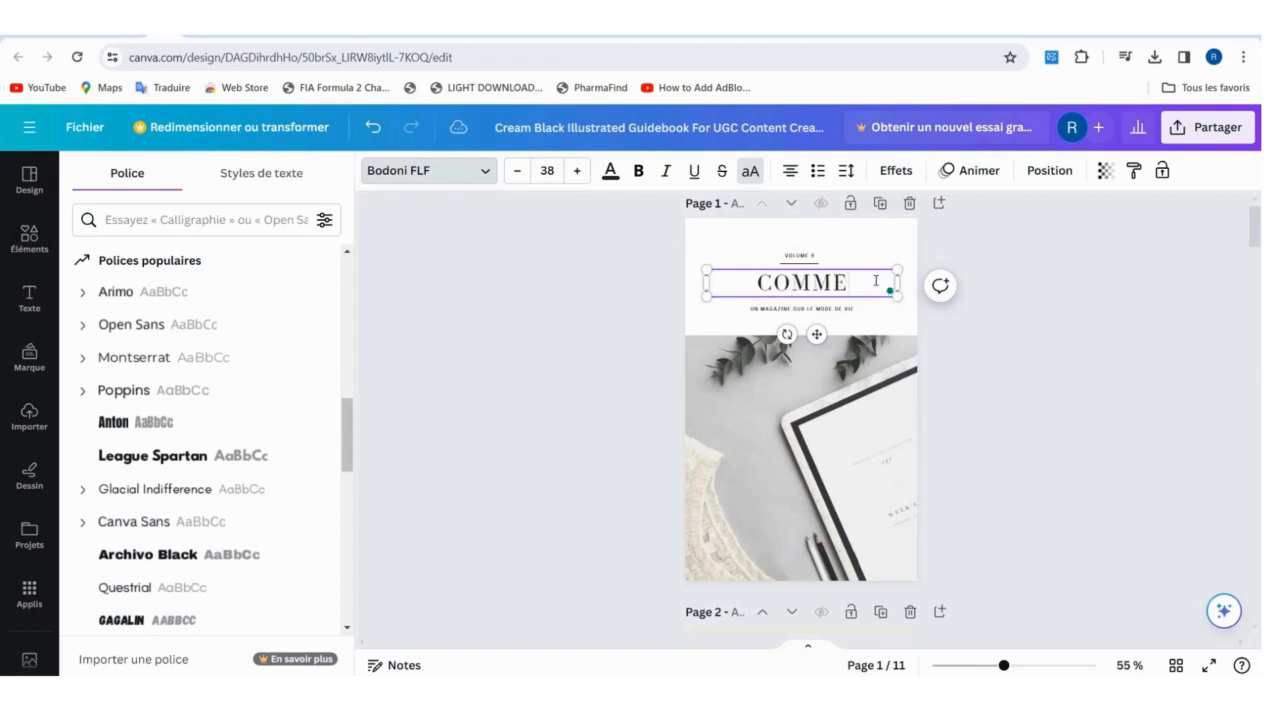
type("NT")
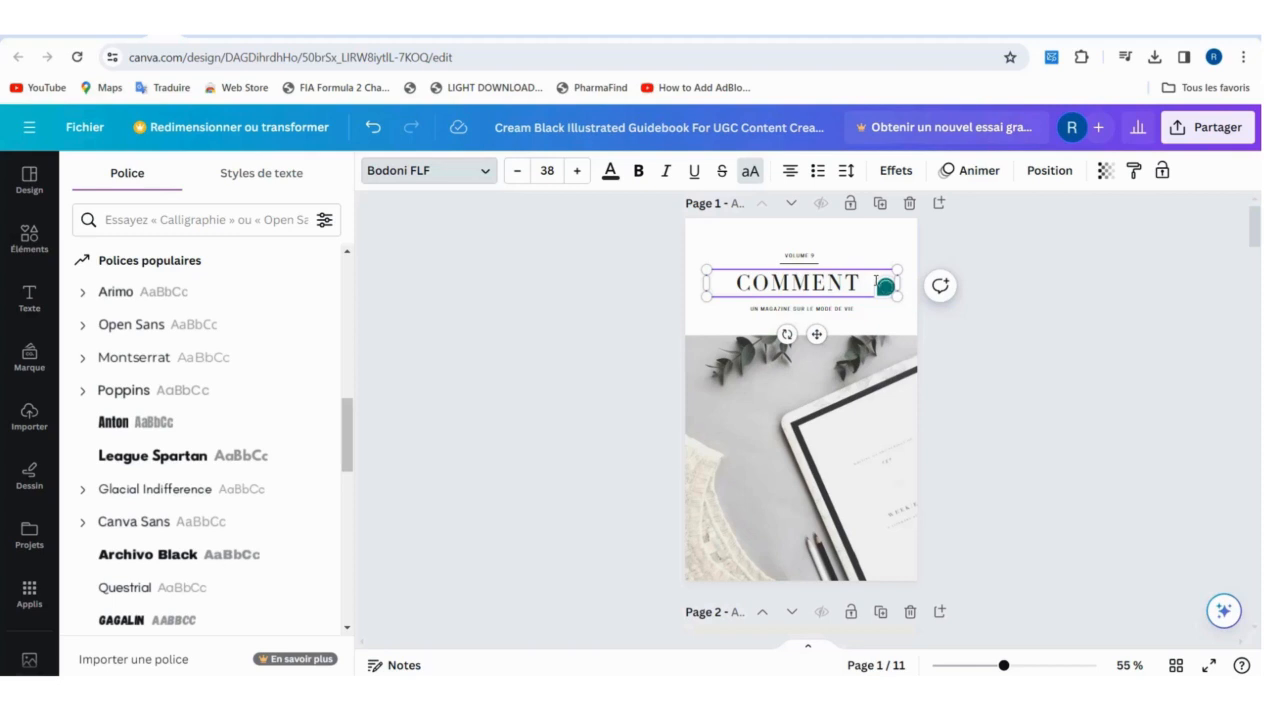
type(" E")
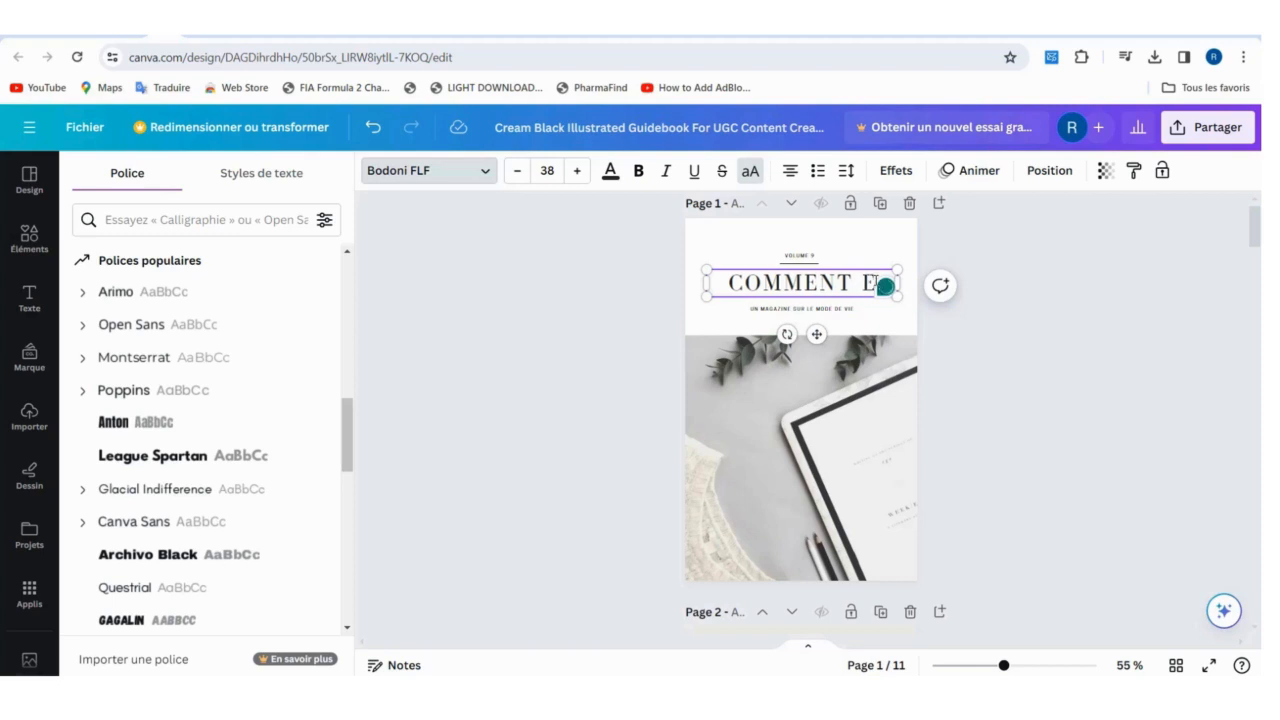
type("CONO")
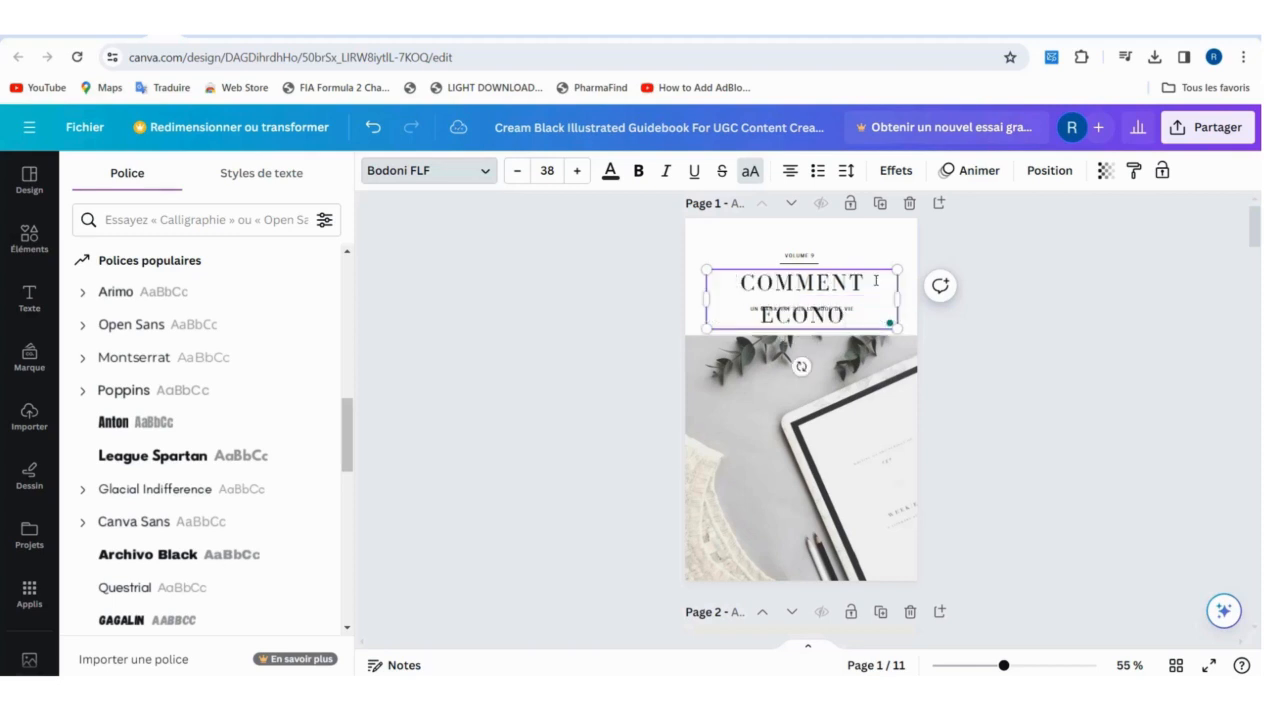
type("MISER")
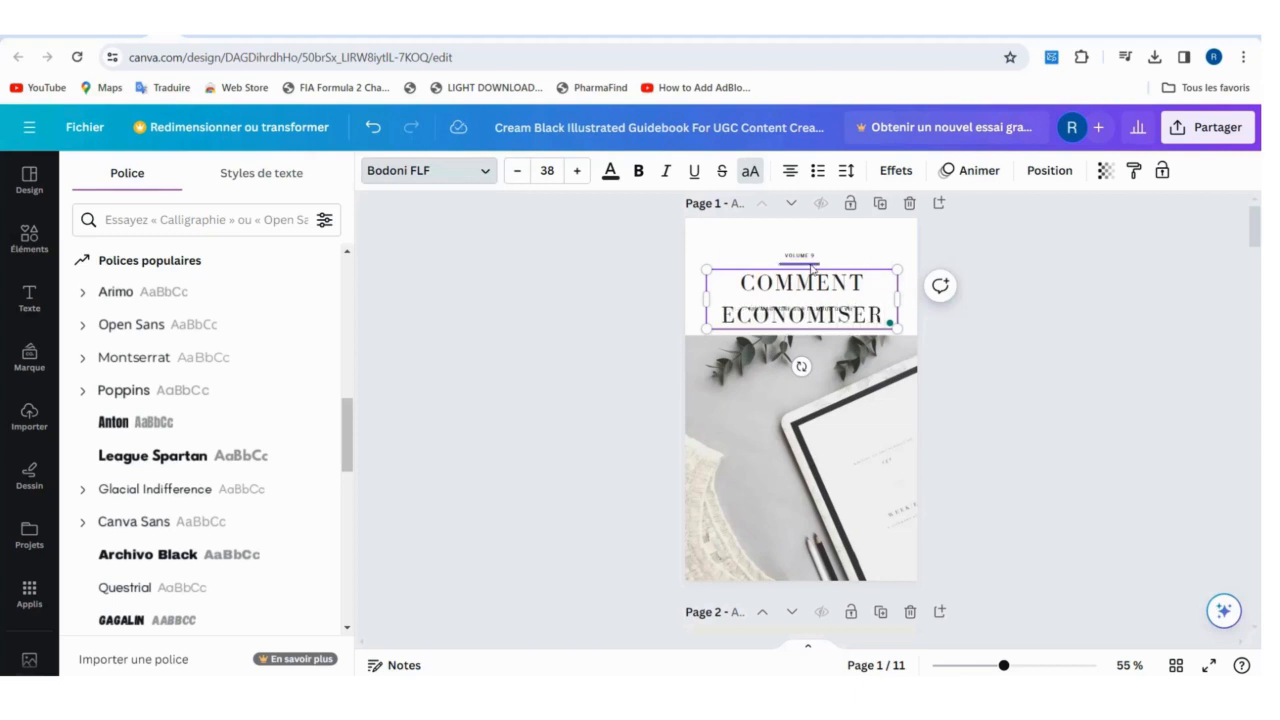
Delete the volume label and the short line above the title on the page 1 cover
left_click(816, 259)
key("Delete")
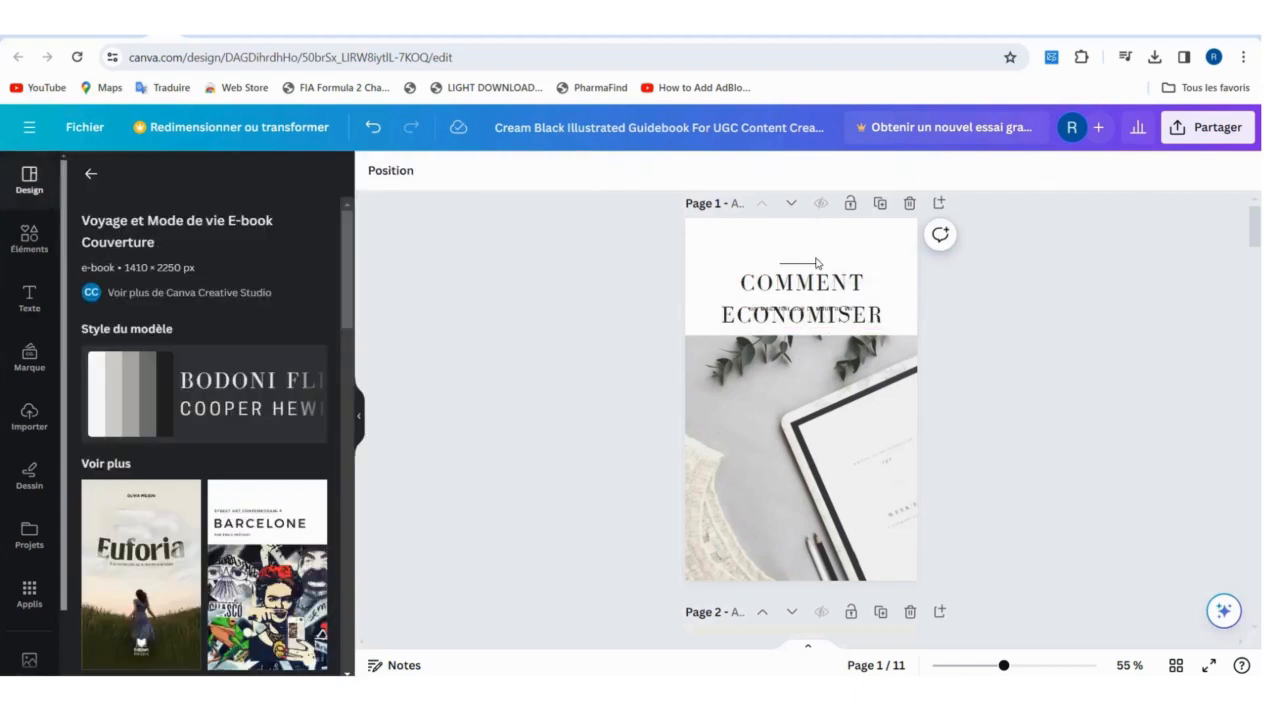
left_click(805, 264)
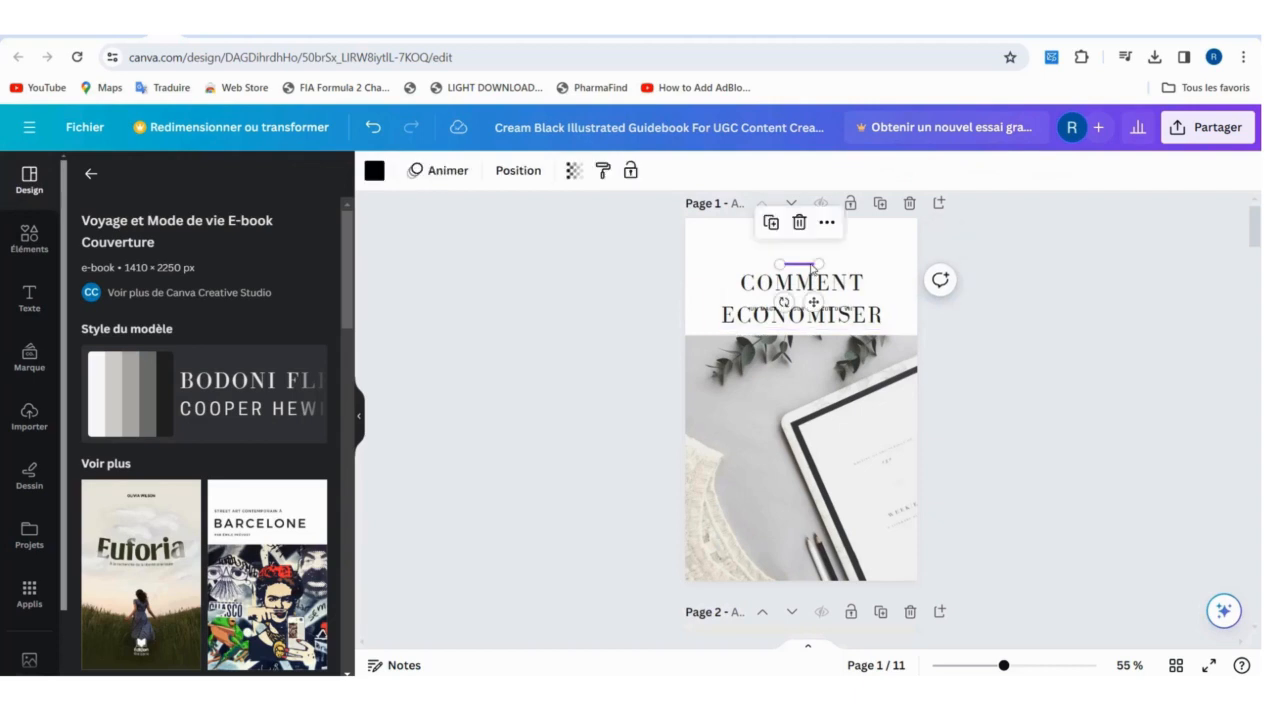
key("Delete")
Move the cover title up into the white area above the photo and delete the small subtitle
left_click_drag(803, 312, 805, 268)
left_click(804, 310)
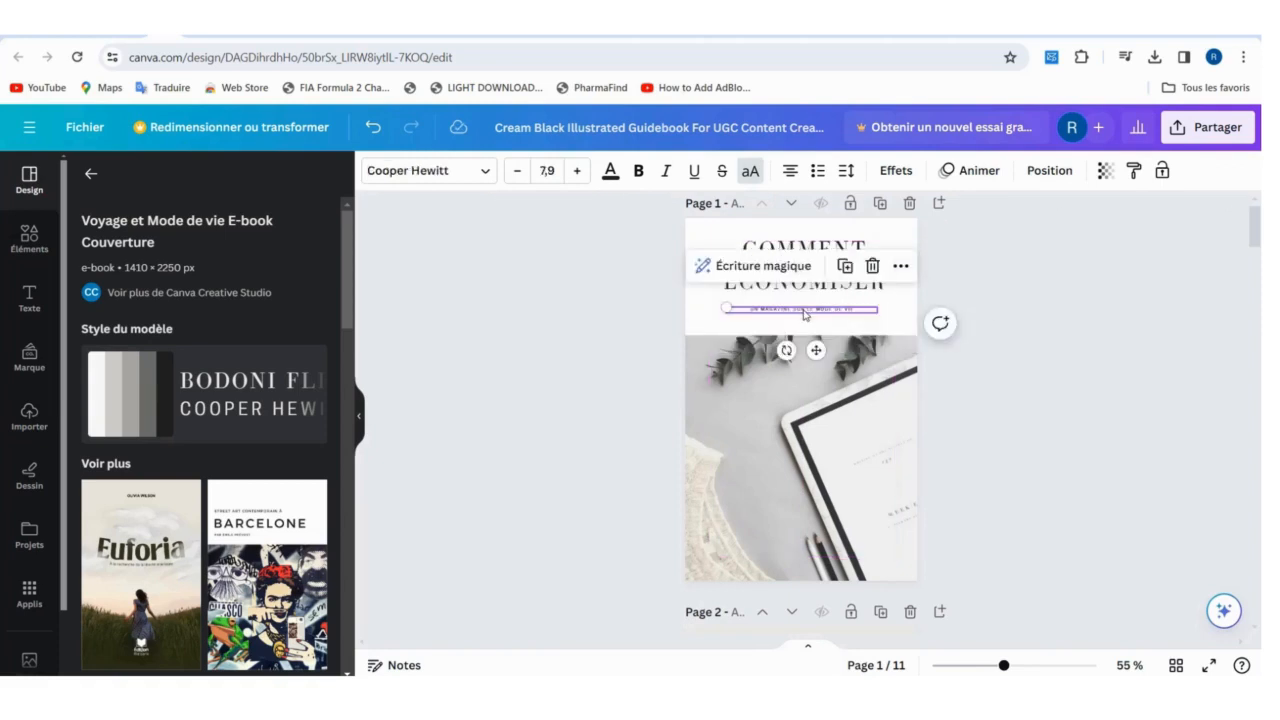
key("Delete")
mouse_move(806, 268)
left_mouse_down()
mouse_move(805, 280)
mouse_move(805, 264)
left_mouse_up()
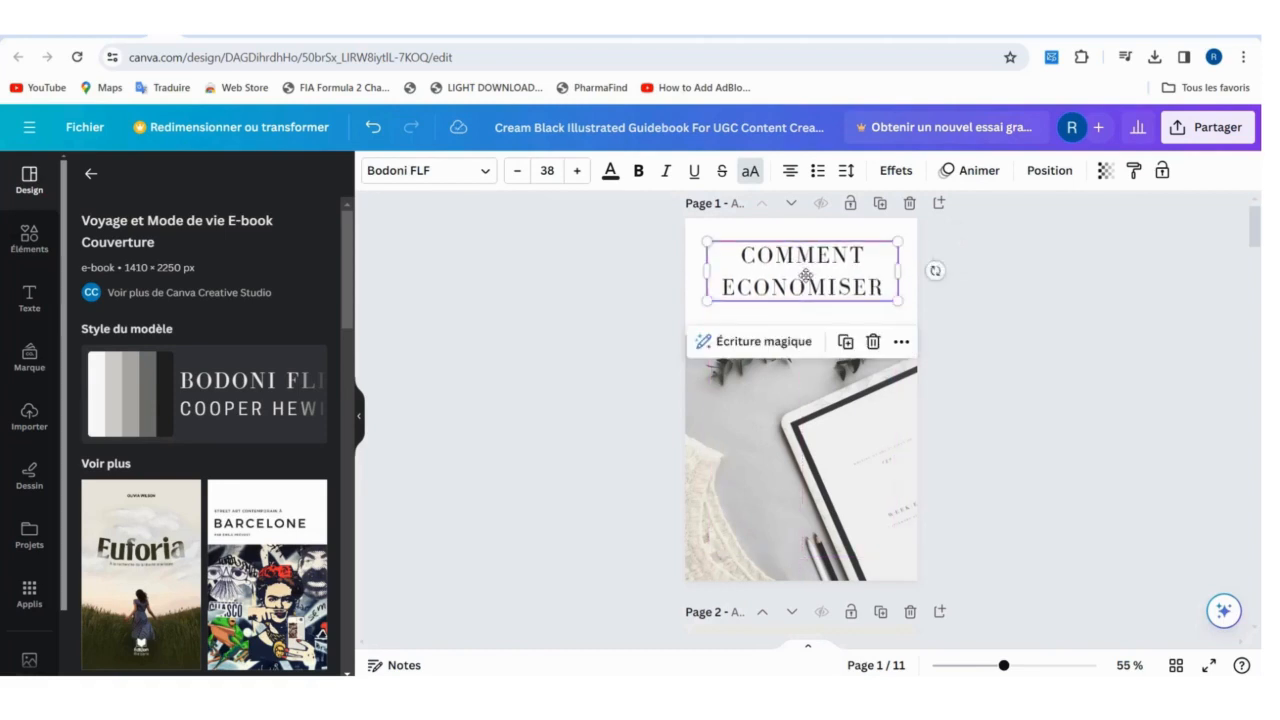
left_click(927, 424)
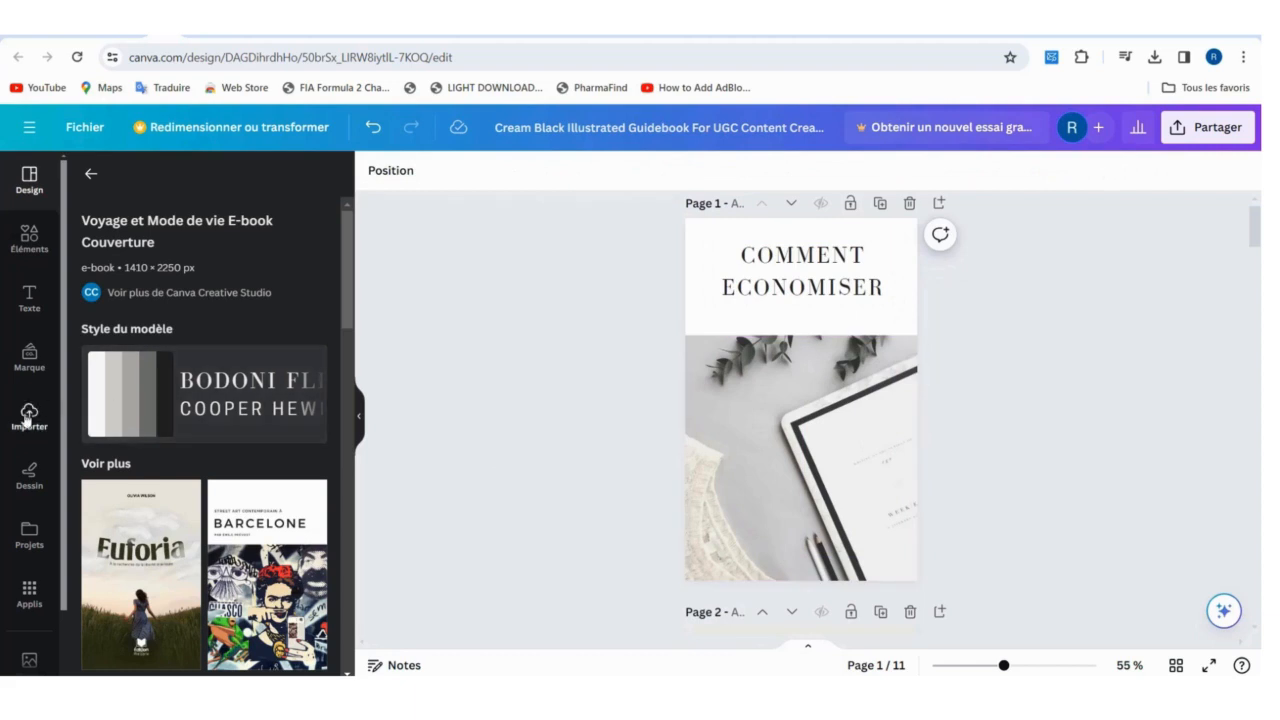
Replace the page 1 cover photo with the uploaded image of a laptop, notebook and coffee cup, filling the photo frame
left_click(29, 416)
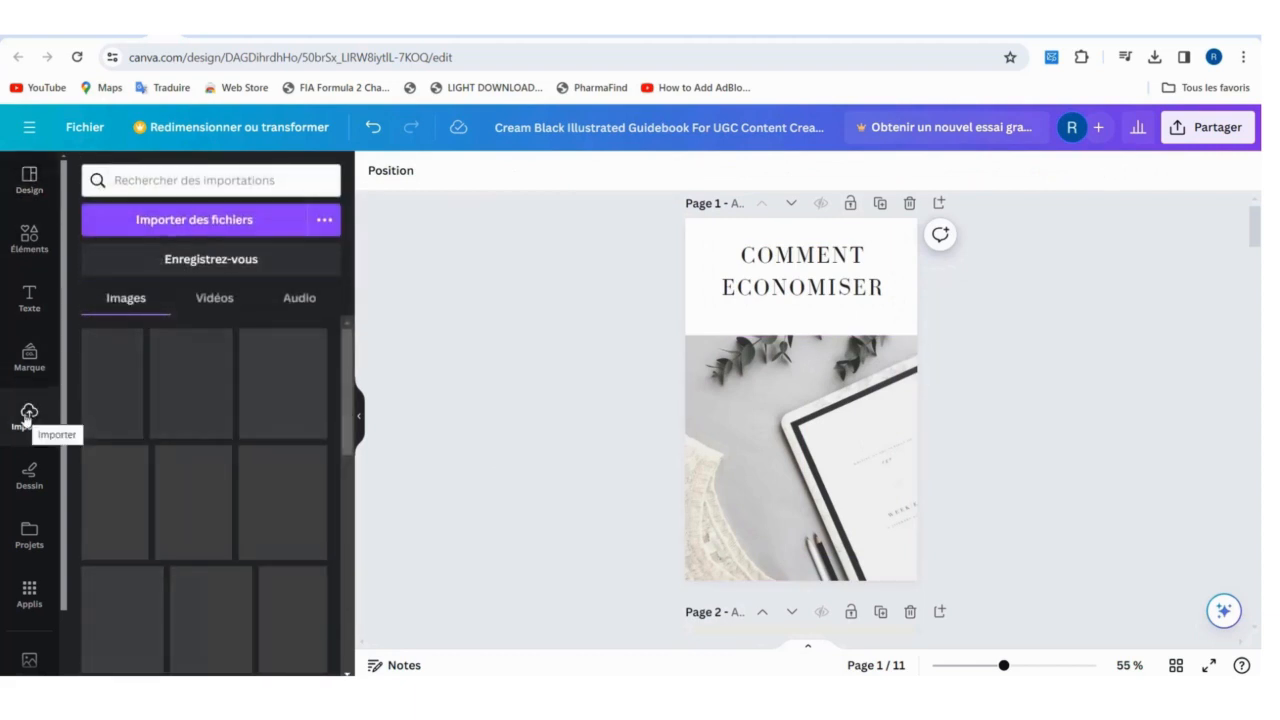
left_click(818, 514)
key("Delete")
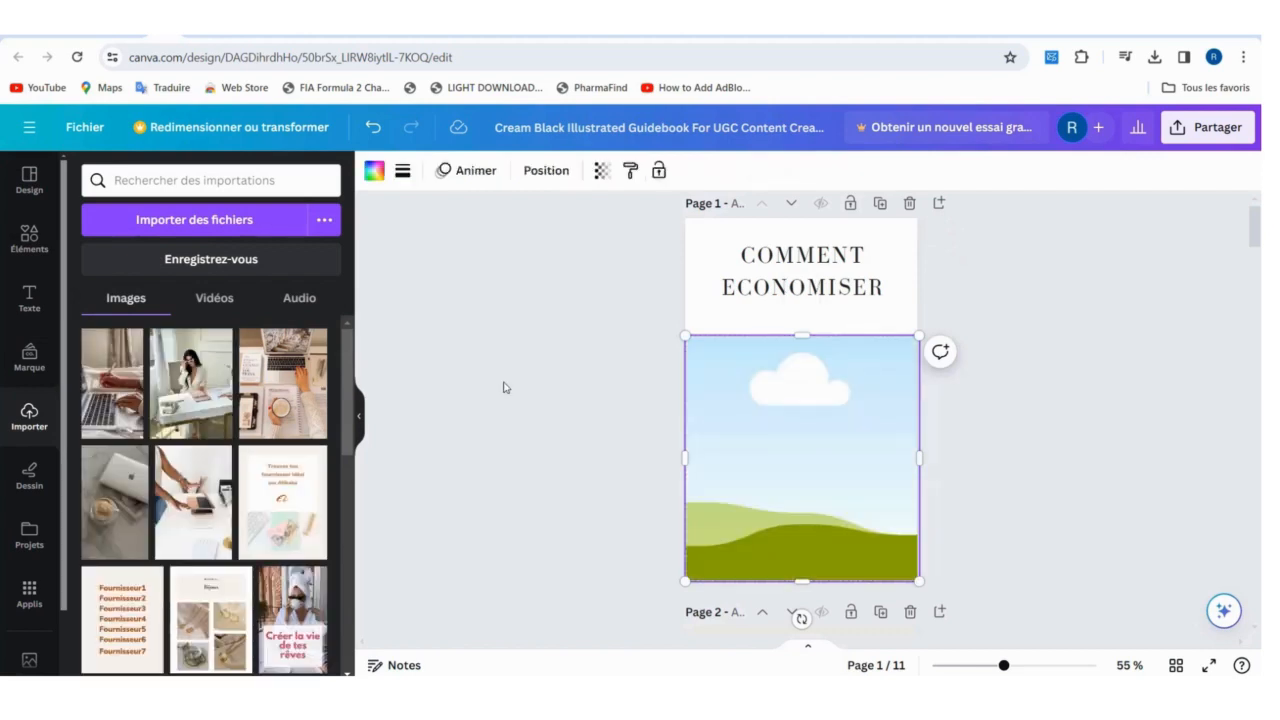
left_click(283, 393)
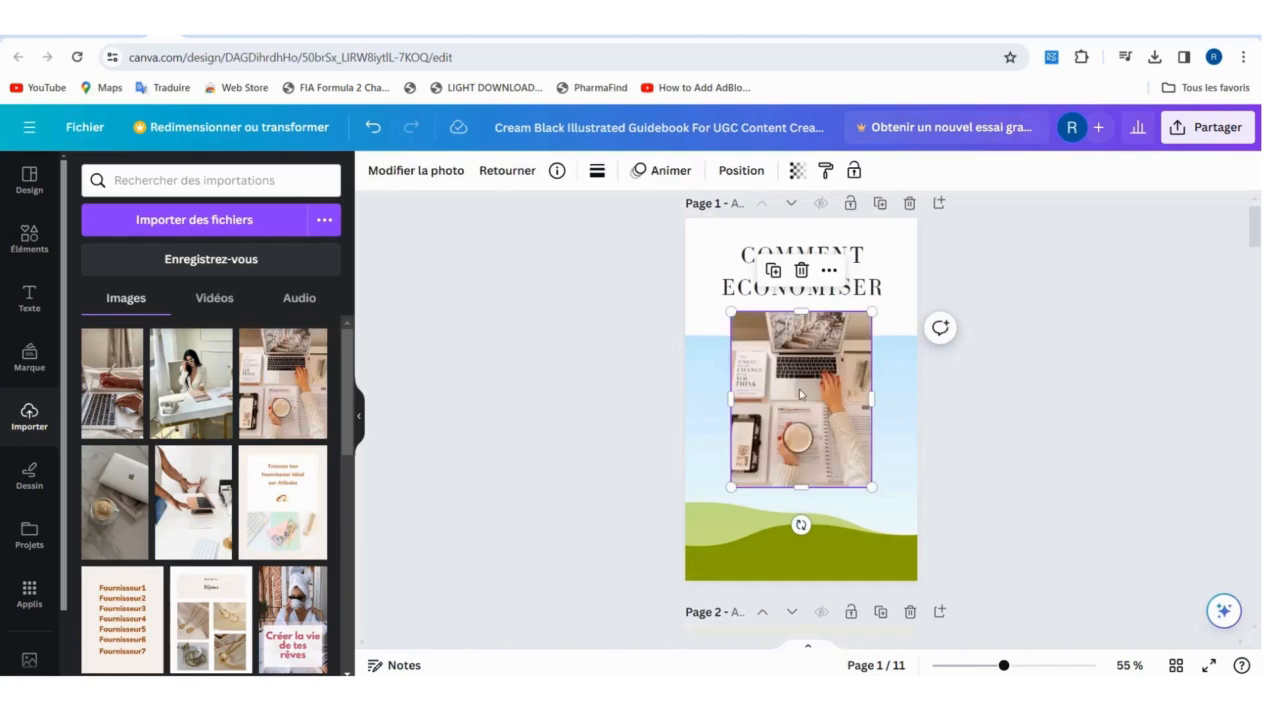
left_click_drag(800, 395, 730, 430)
Recolour the COMMENT ECONOMISER title with the orange-brown shade taken from the cover photo's colours
left_click(783, 300)
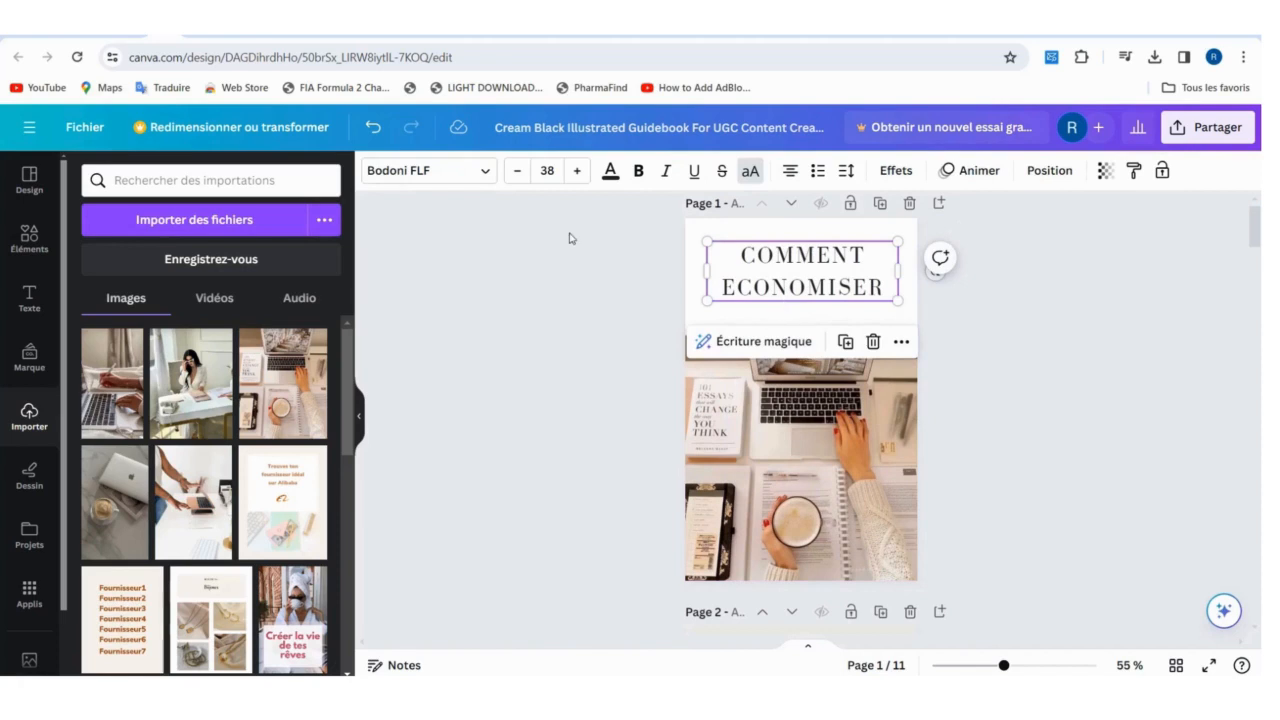
left_click(610, 171)
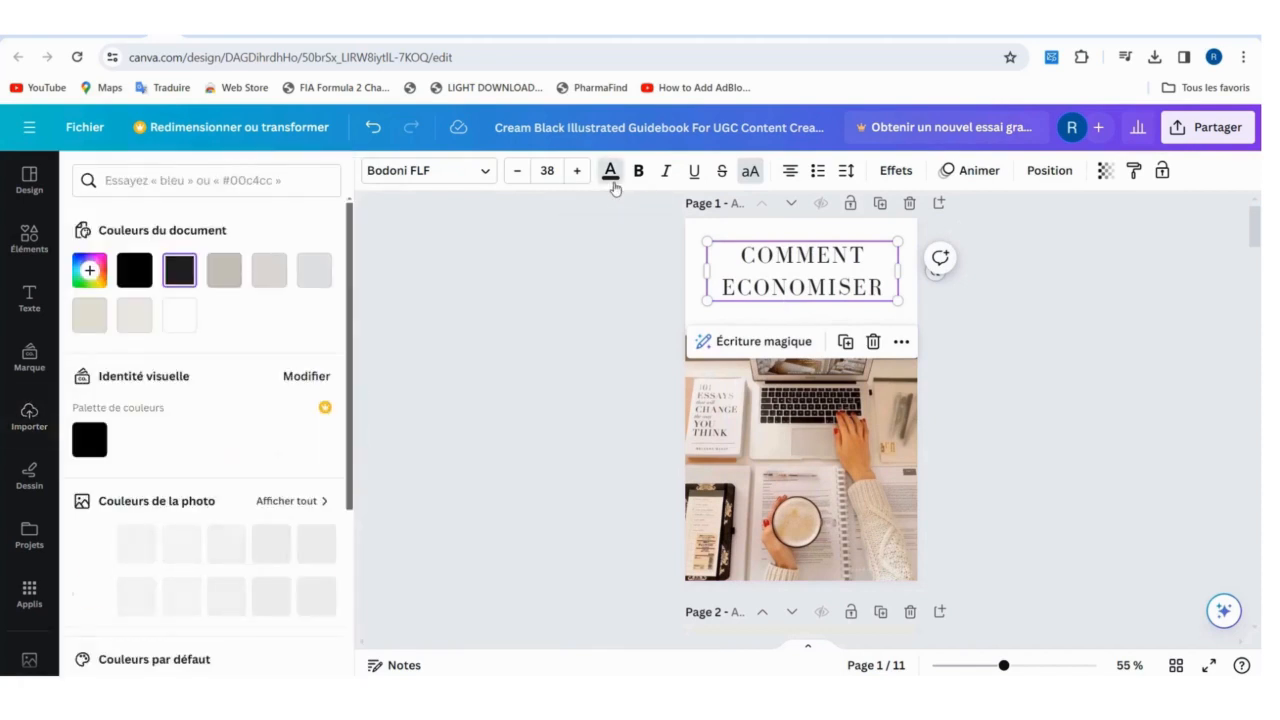
scroll(348, 490, "down", 5)
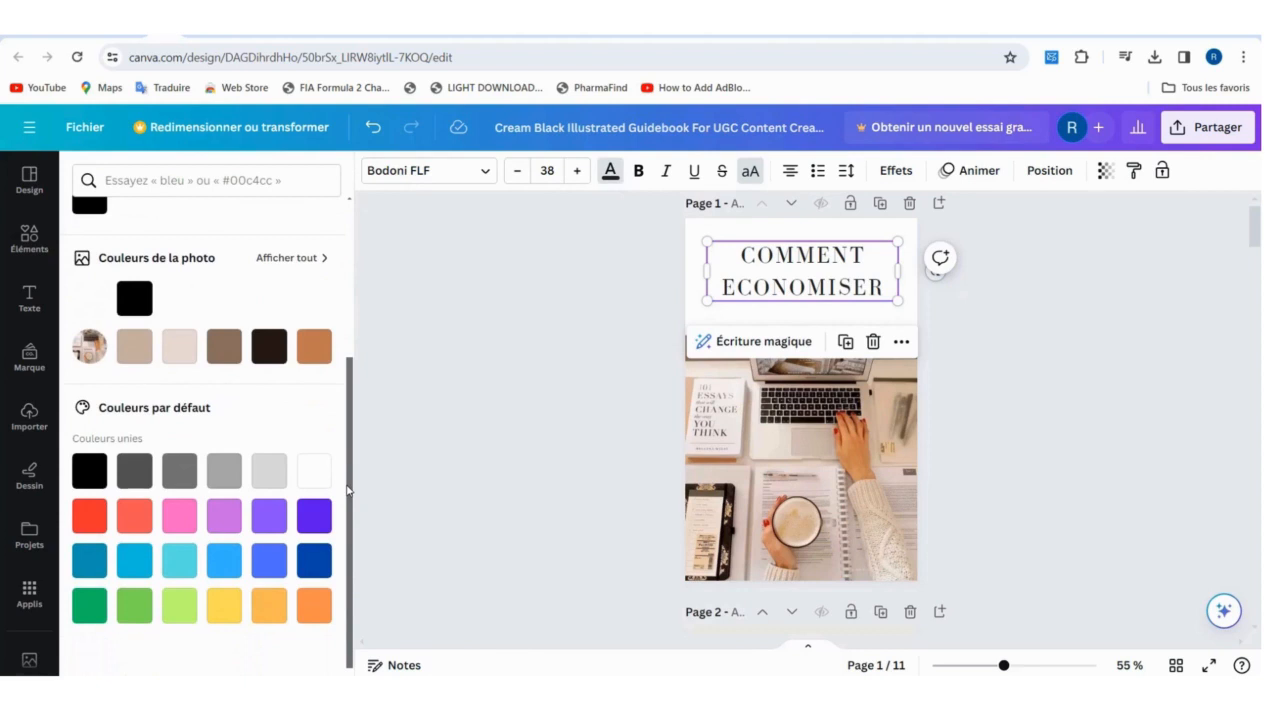
left_click_drag(348, 490, 352, 323)
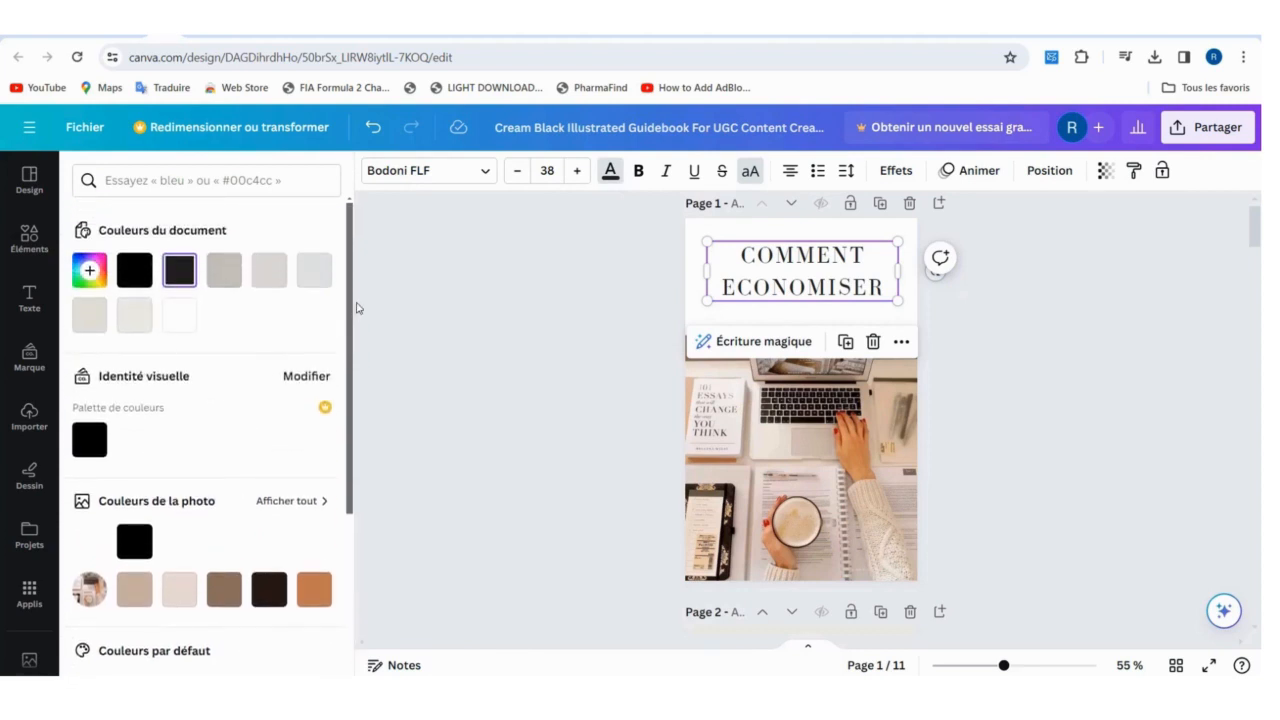
left_click(90, 272)
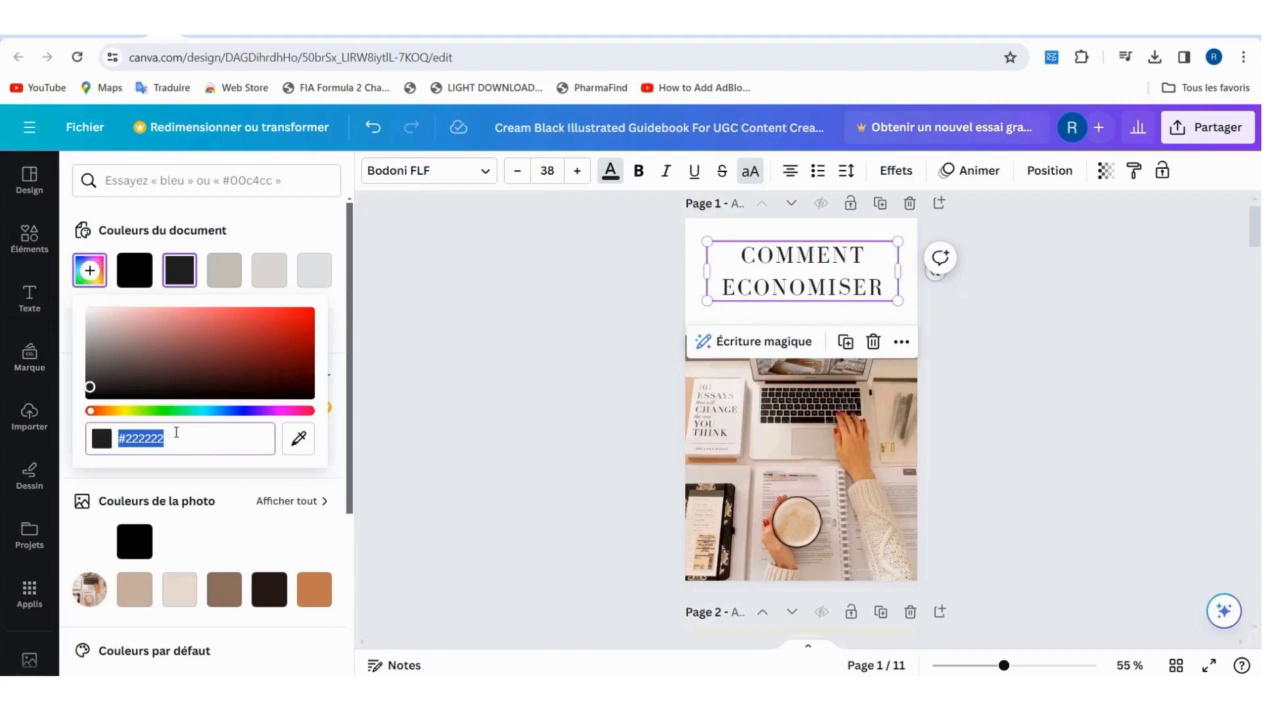
left_click(340, 375)
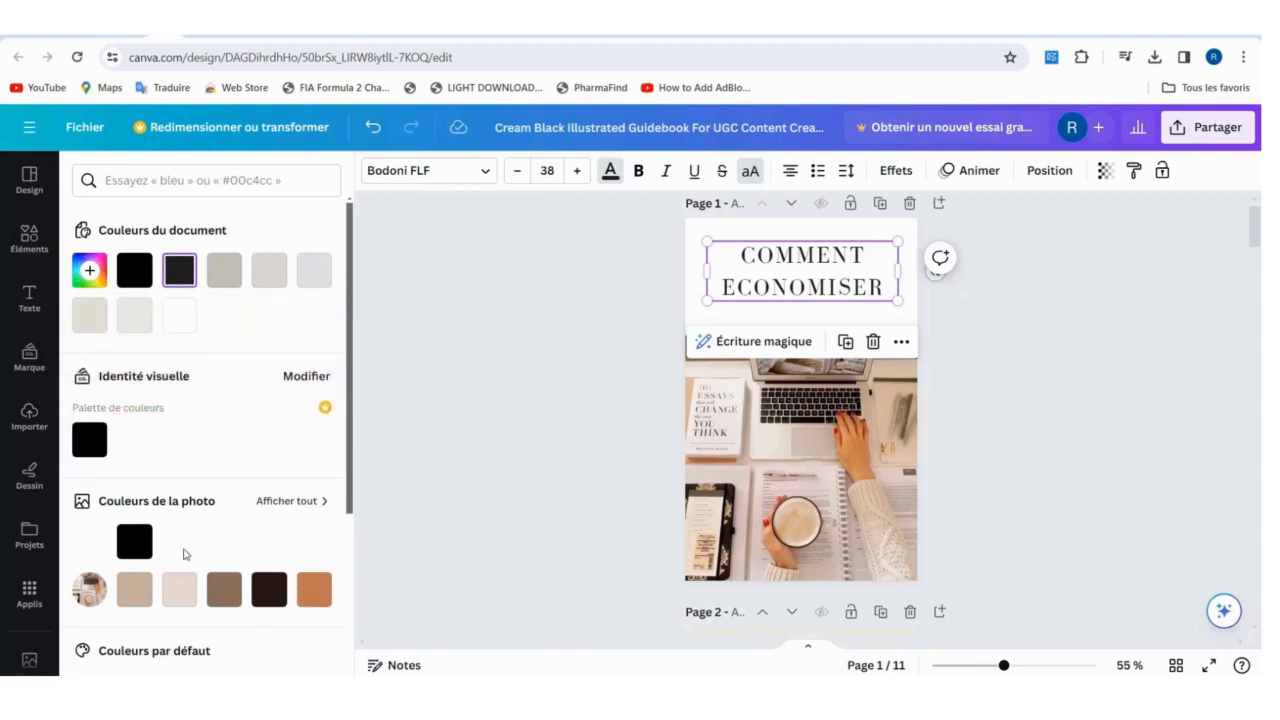
left_click(314, 590)
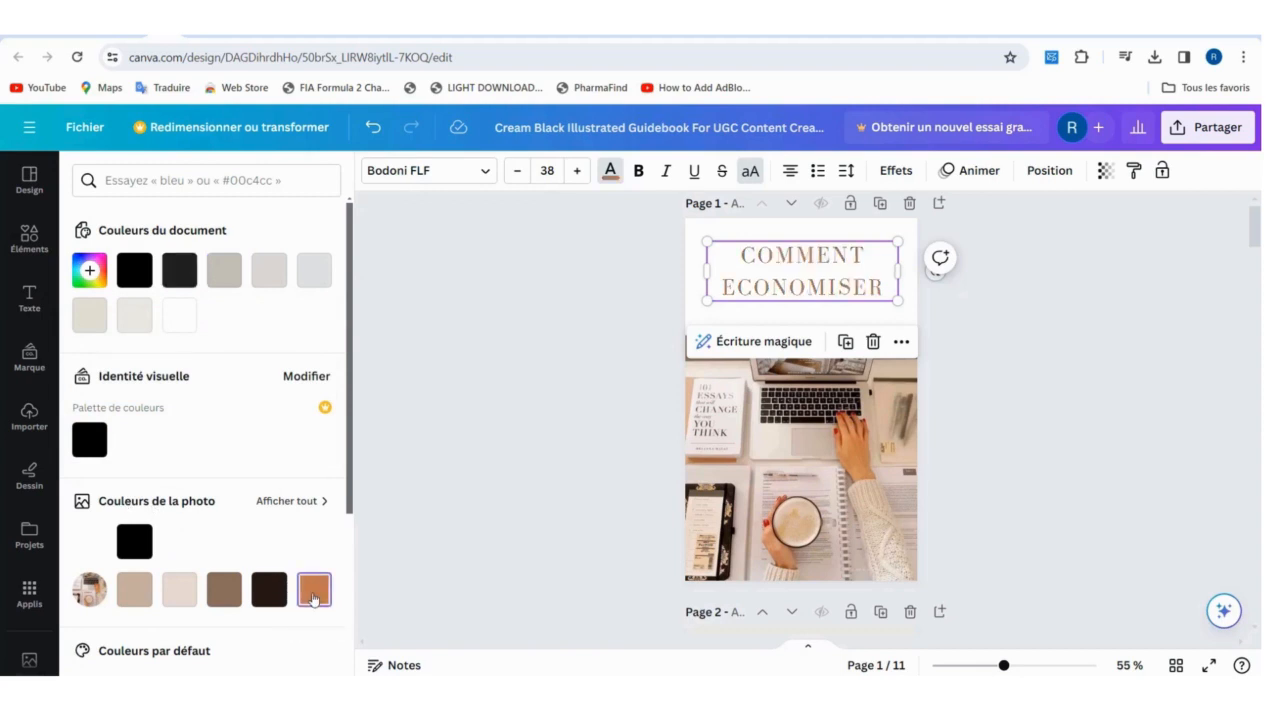
left_click(984, 414)
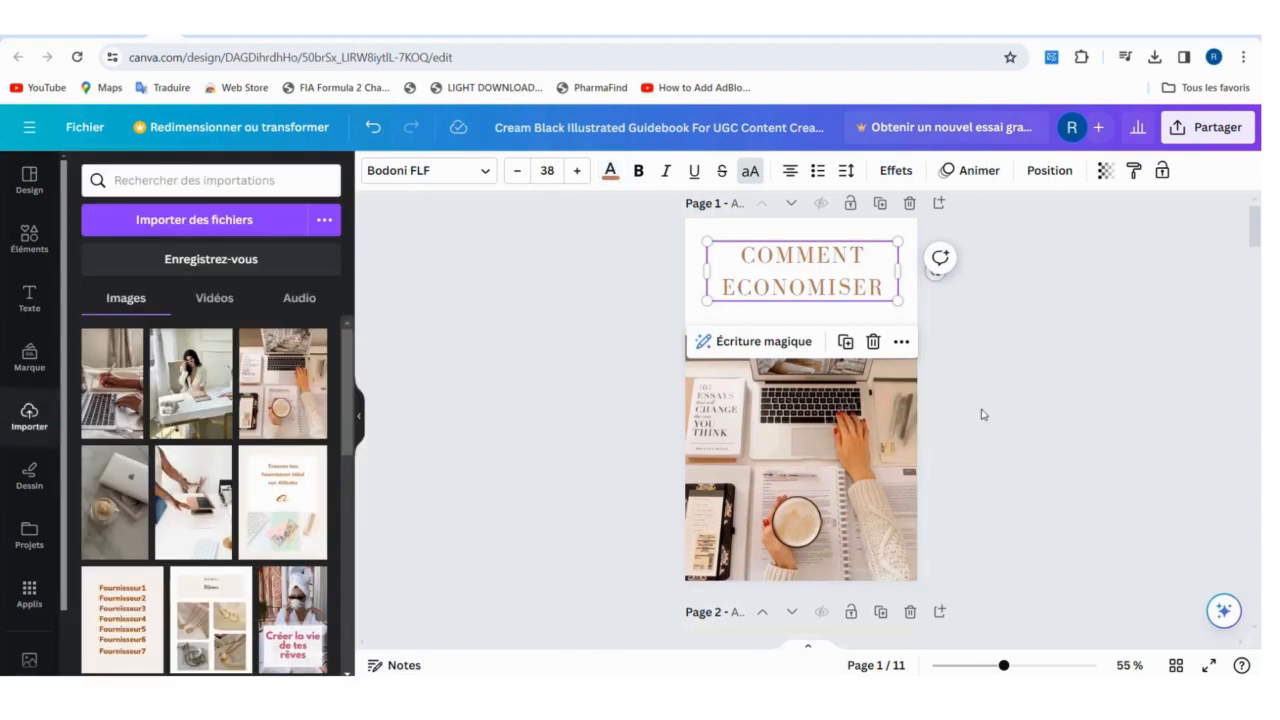
left_click(984, 414)
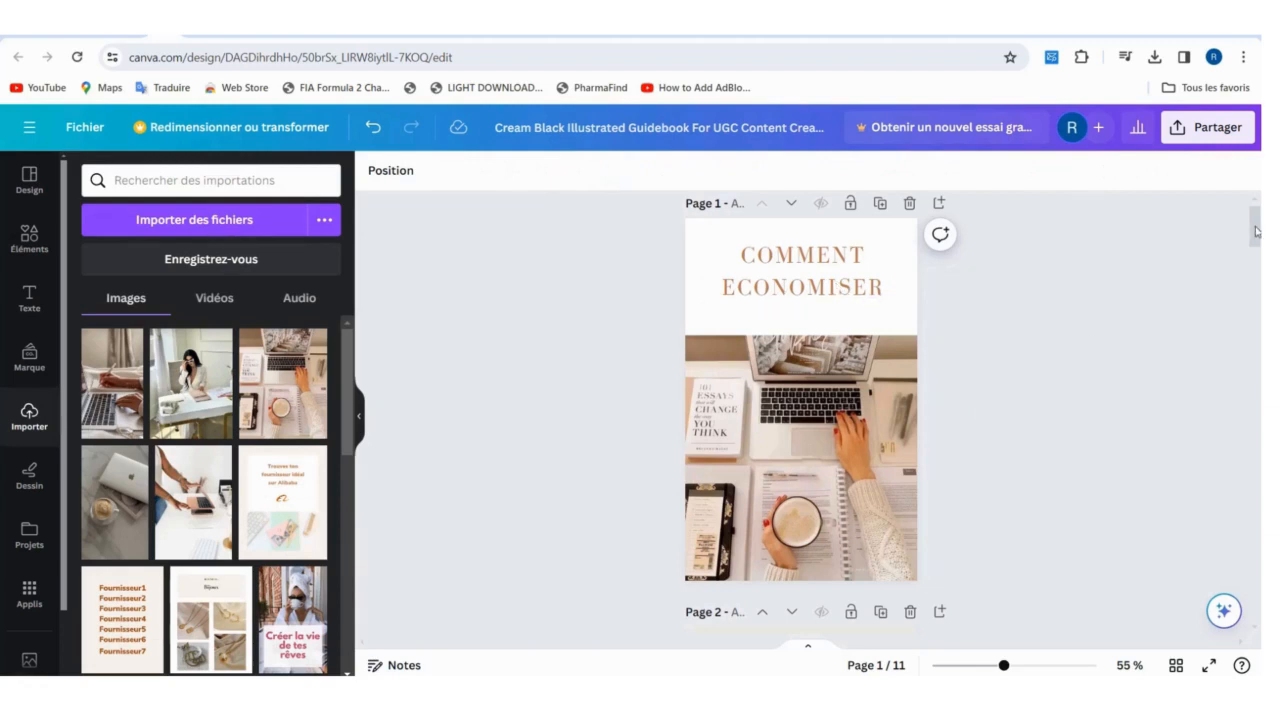
Delete the Contents page that follows the cover
left_click_drag(1257, 232, 1259, 265)
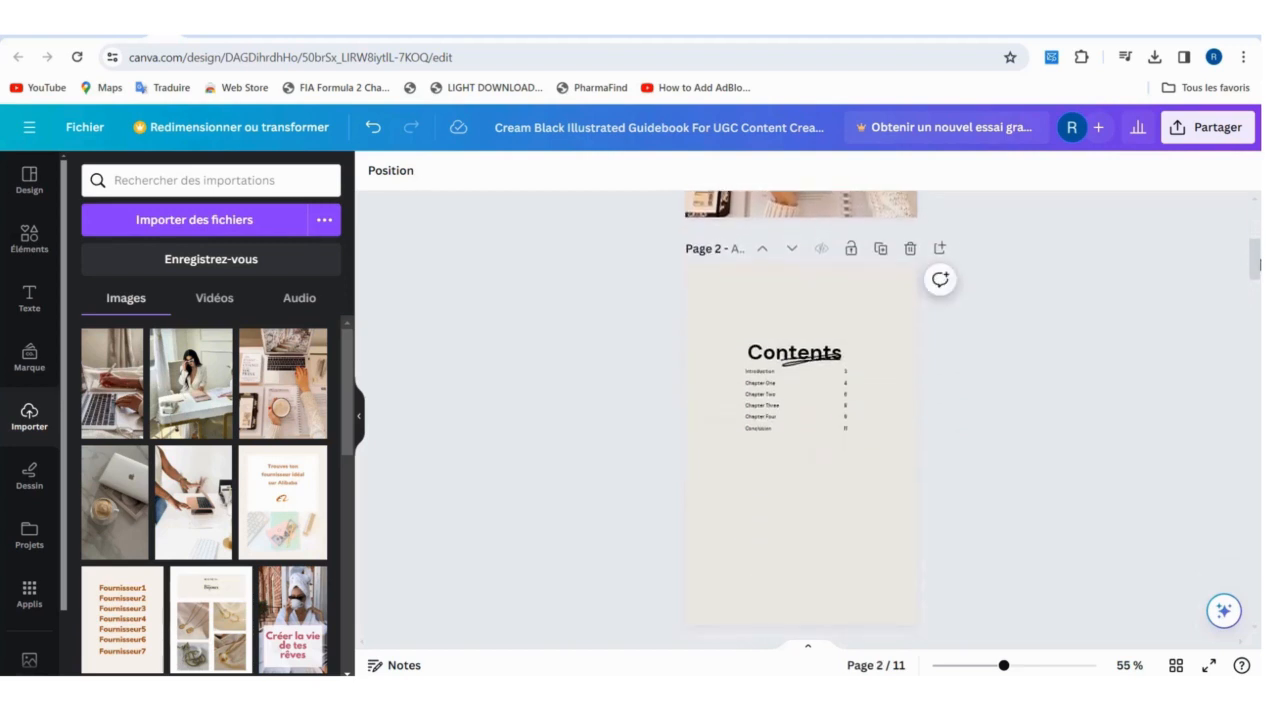
left_click(830, 368)
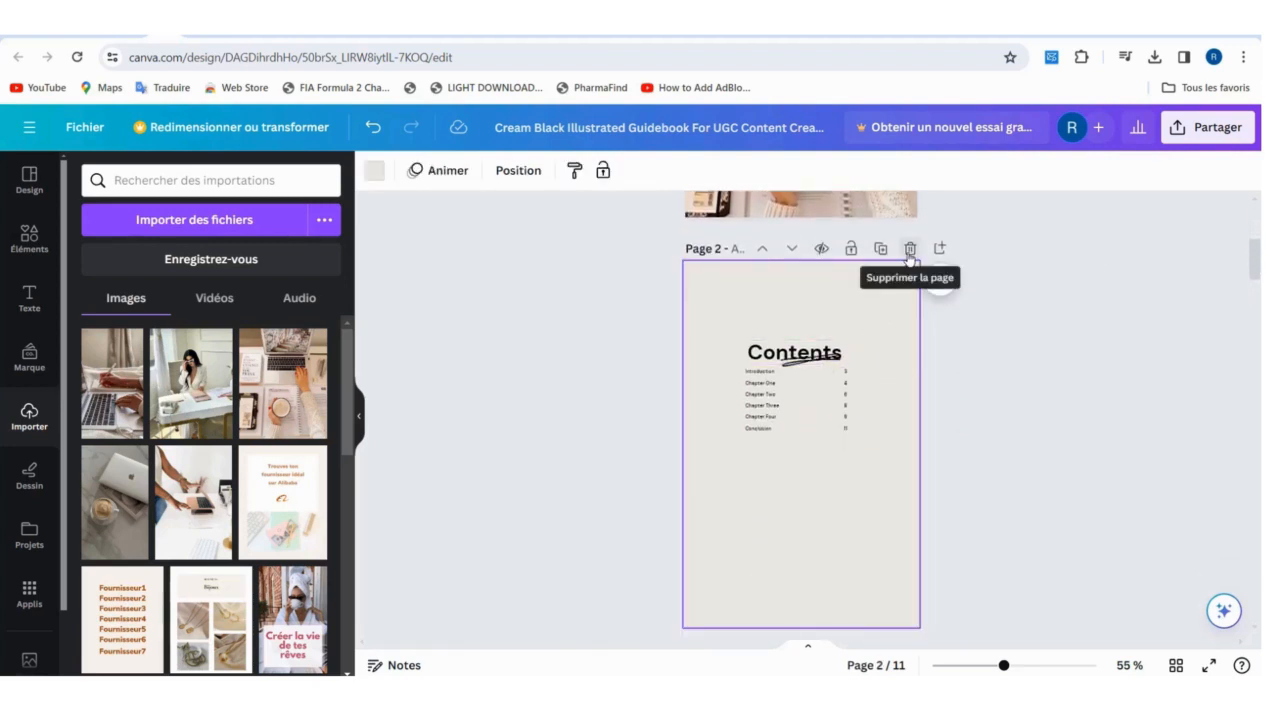
left_click(910, 249)
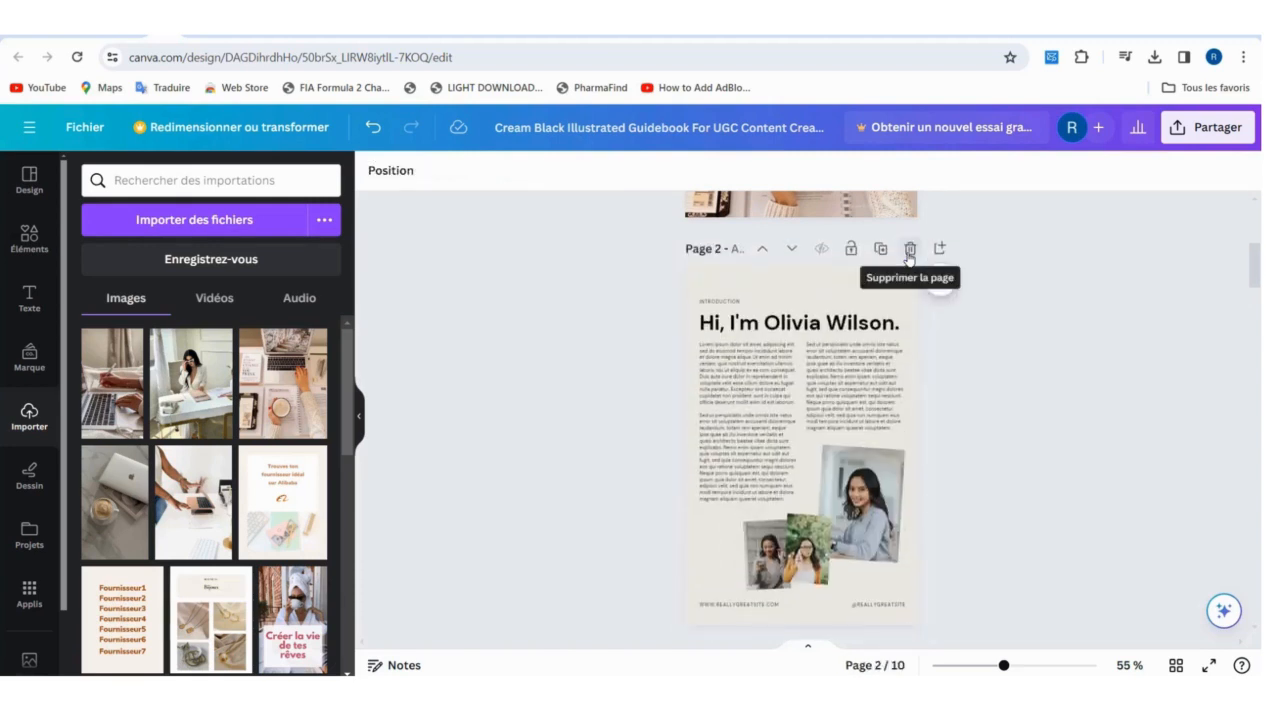
Set the background colour of the introduction page (page 2) to white
left_click(815, 300)
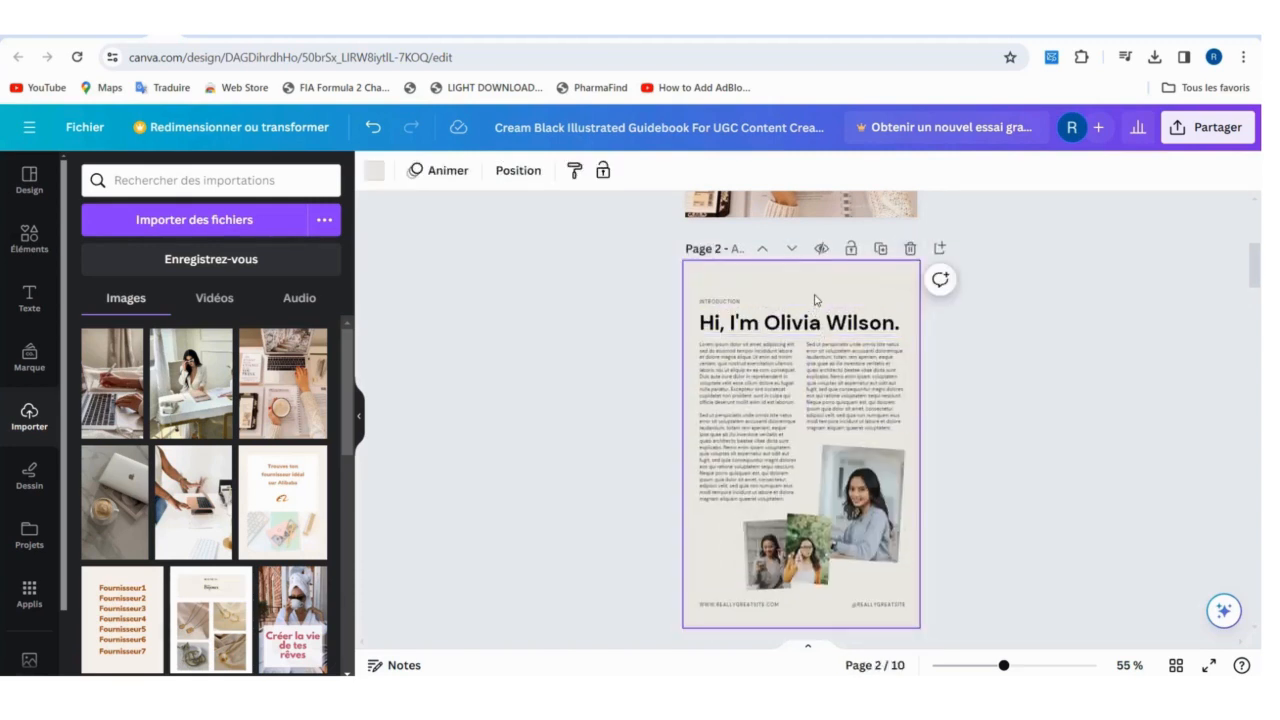
left_click(378, 178)
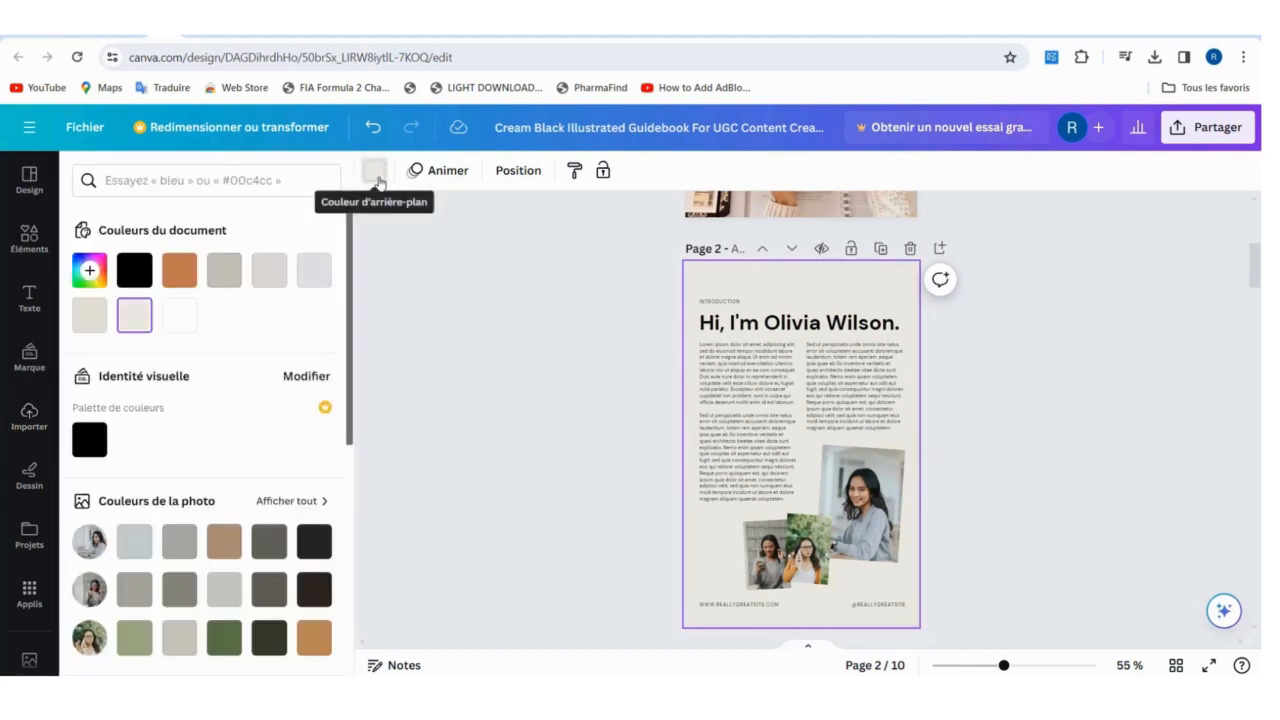
left_click(180, 315)
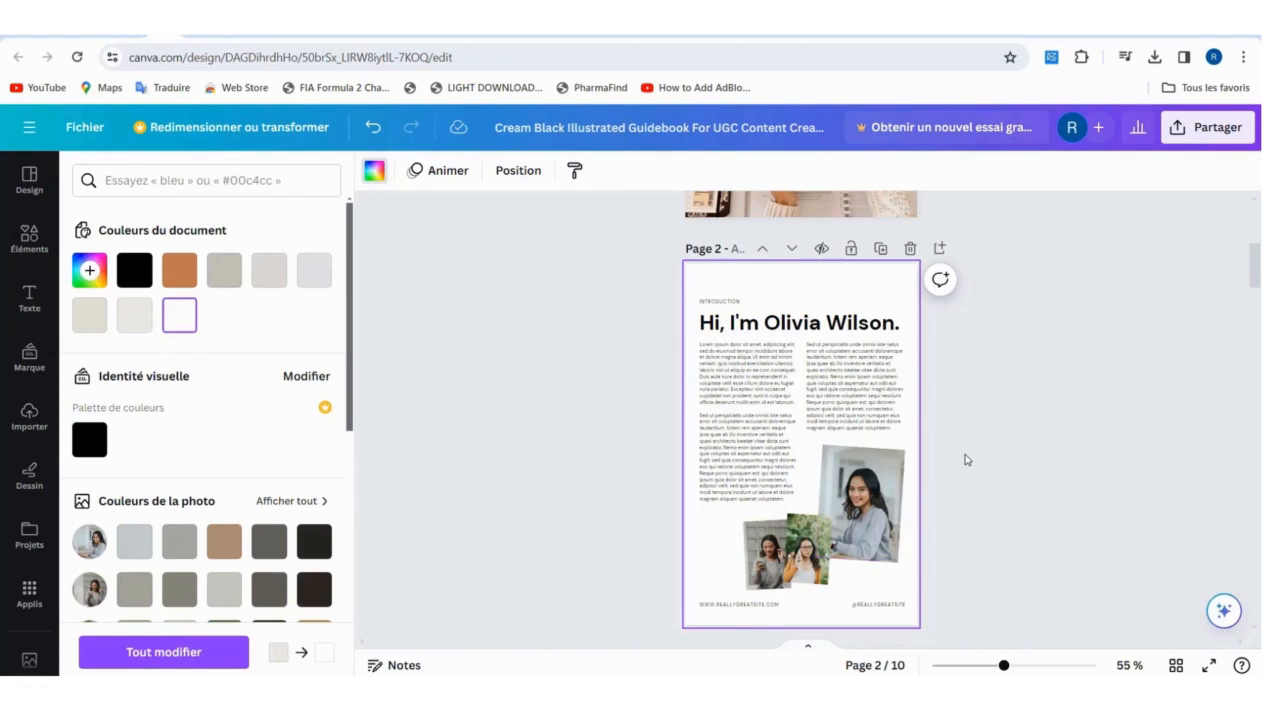
Delete the two small overlapping photos with their frames from page 2 and straighten the remaining tilted portrait
left_click(810, 558)
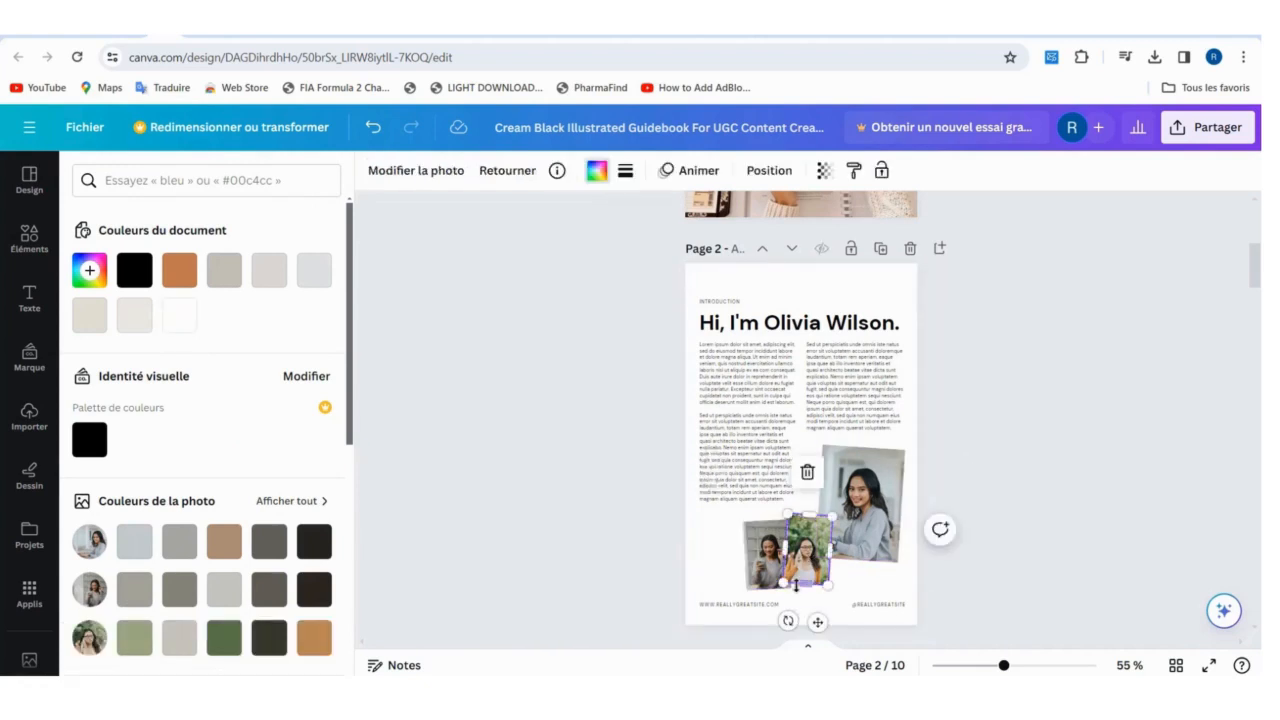
key("Delete")
key("Delete")
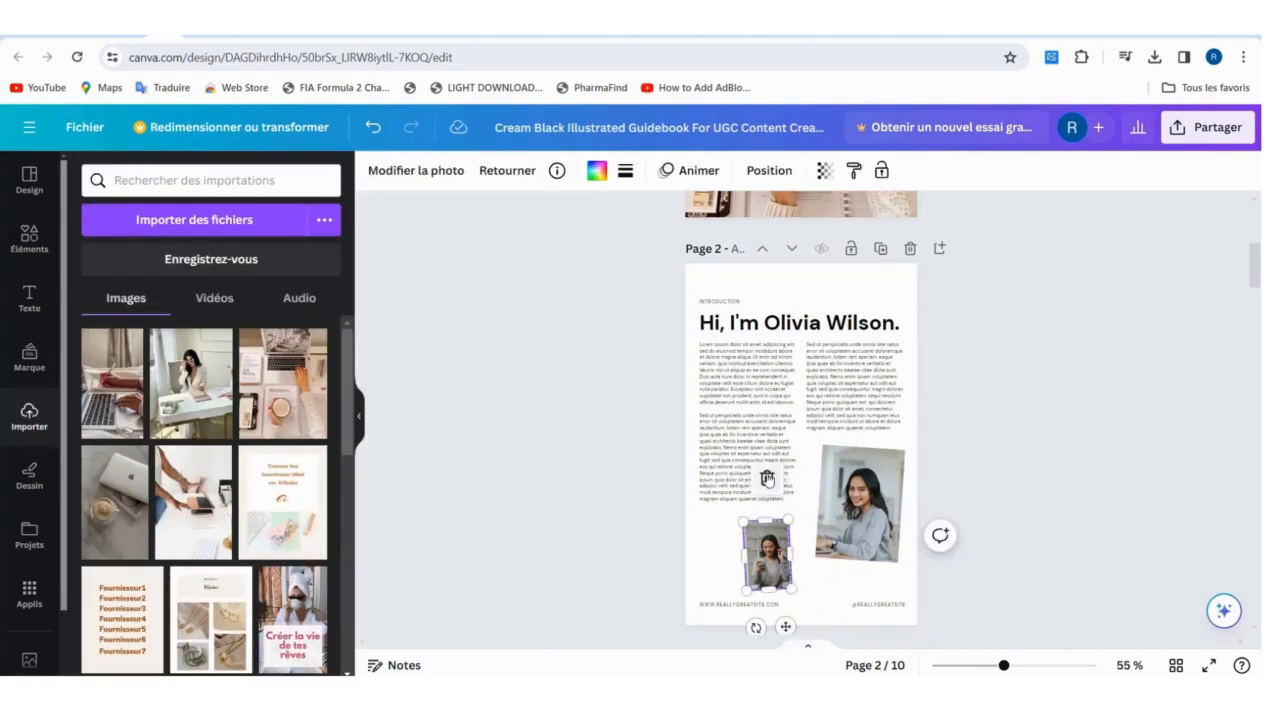
left_click(767, 478)
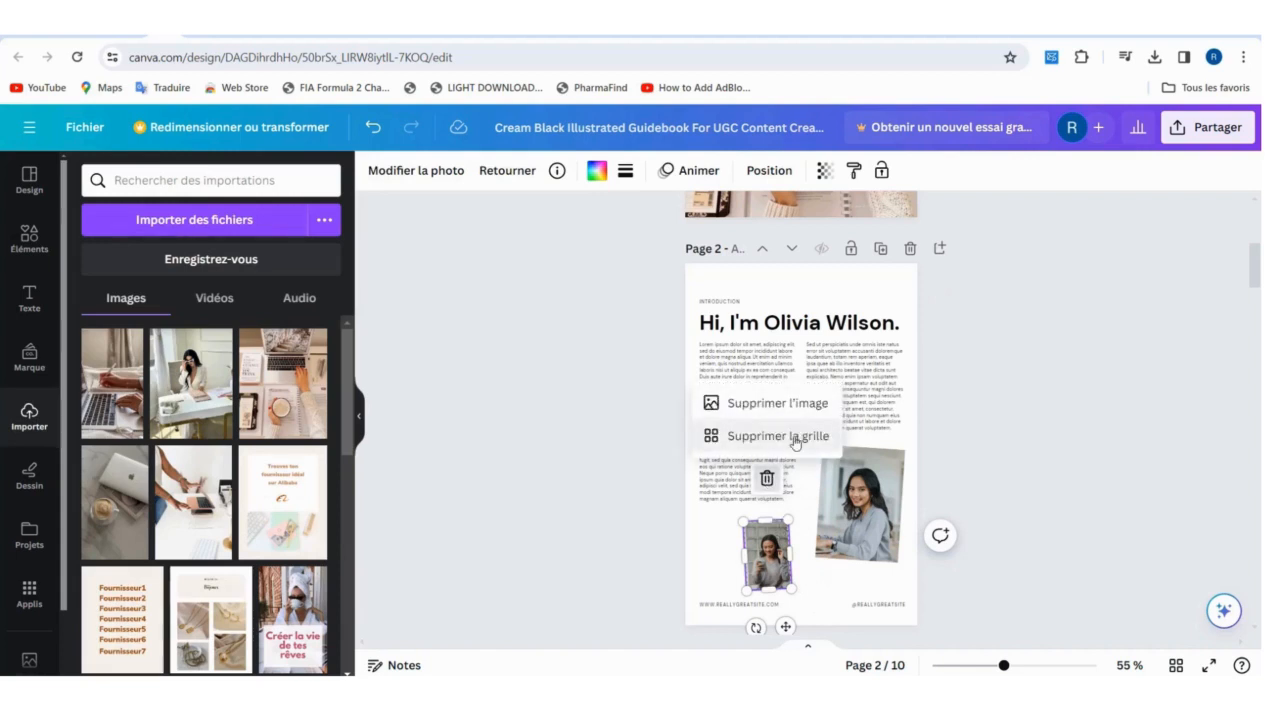
left_click(790, 436)
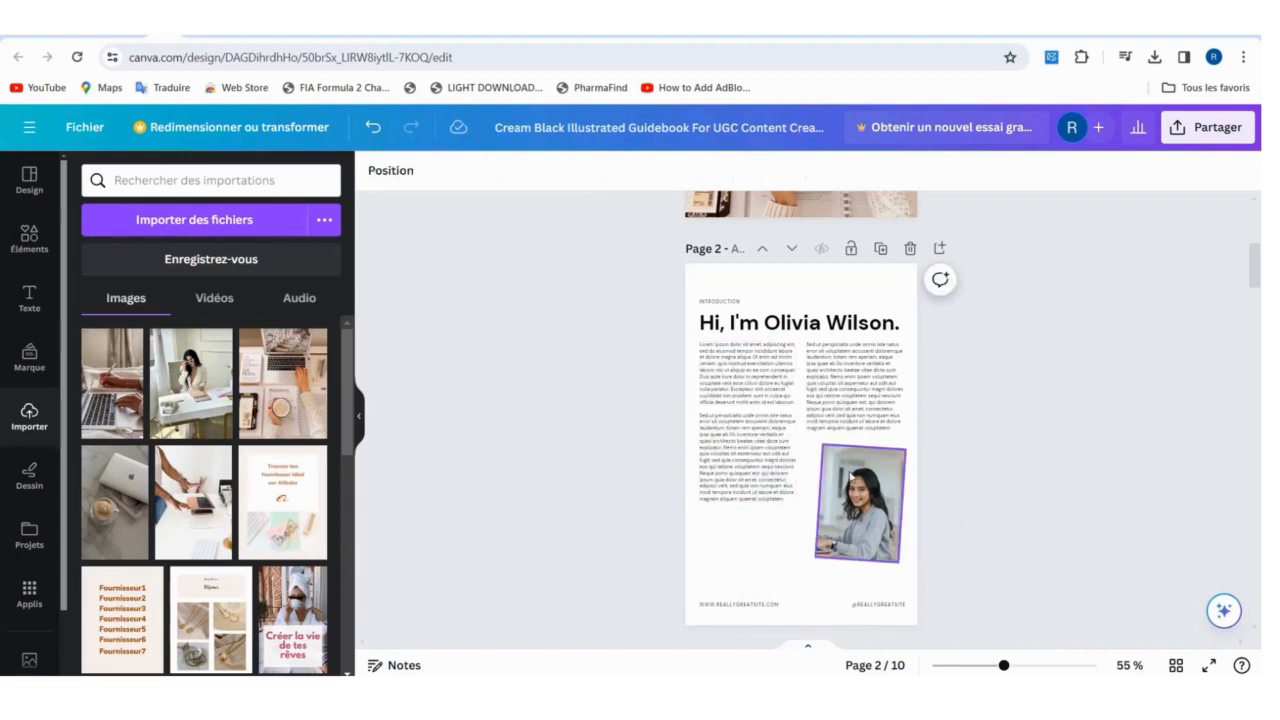
left_click(825, 490)
left_click_drag(853, 598, 857, 596)
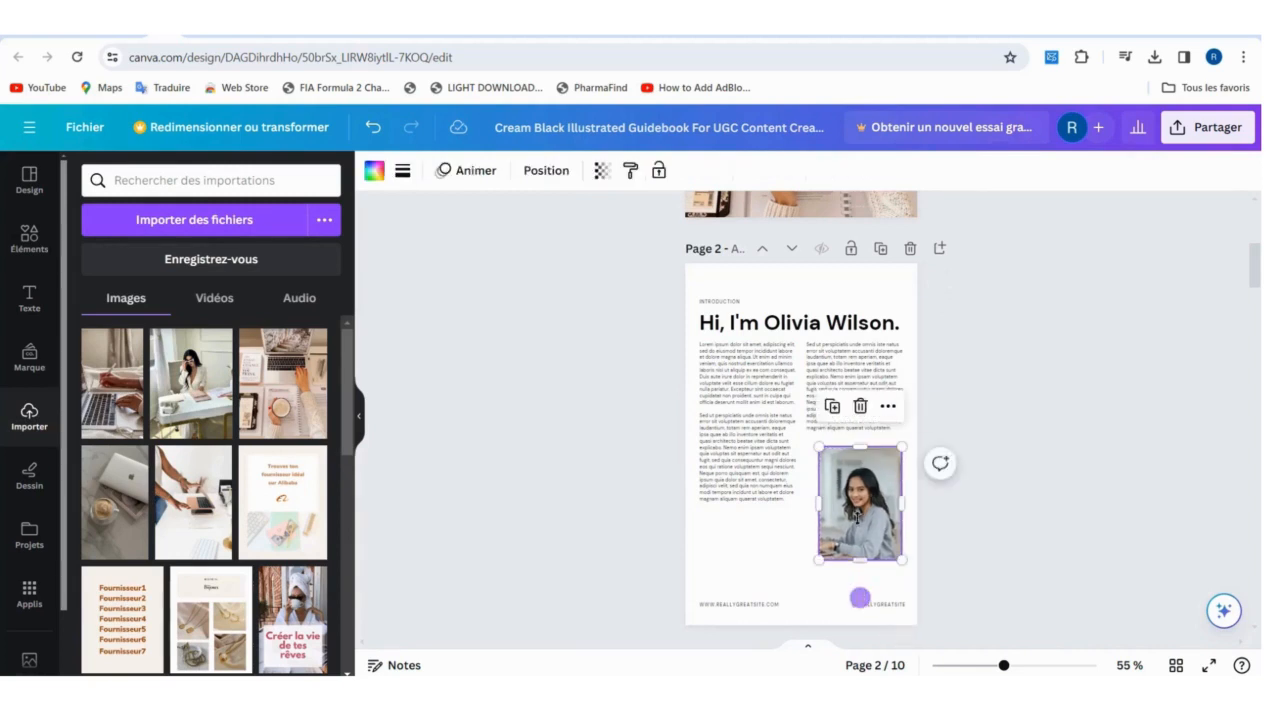
Replace page 2's second text column with the portrait, placed beside the first column above a smaller copy of it
left_click(843, 363)
key("Delete")
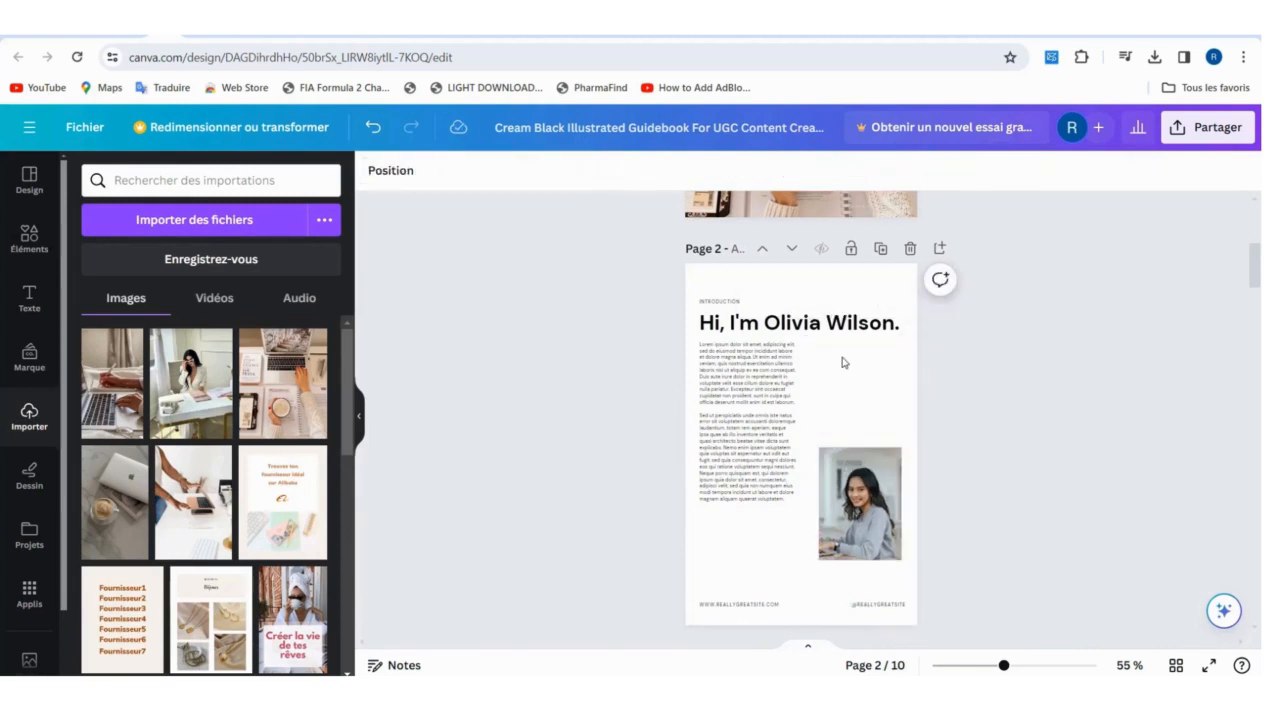
left_click_drag(862, 481, 855, 378)
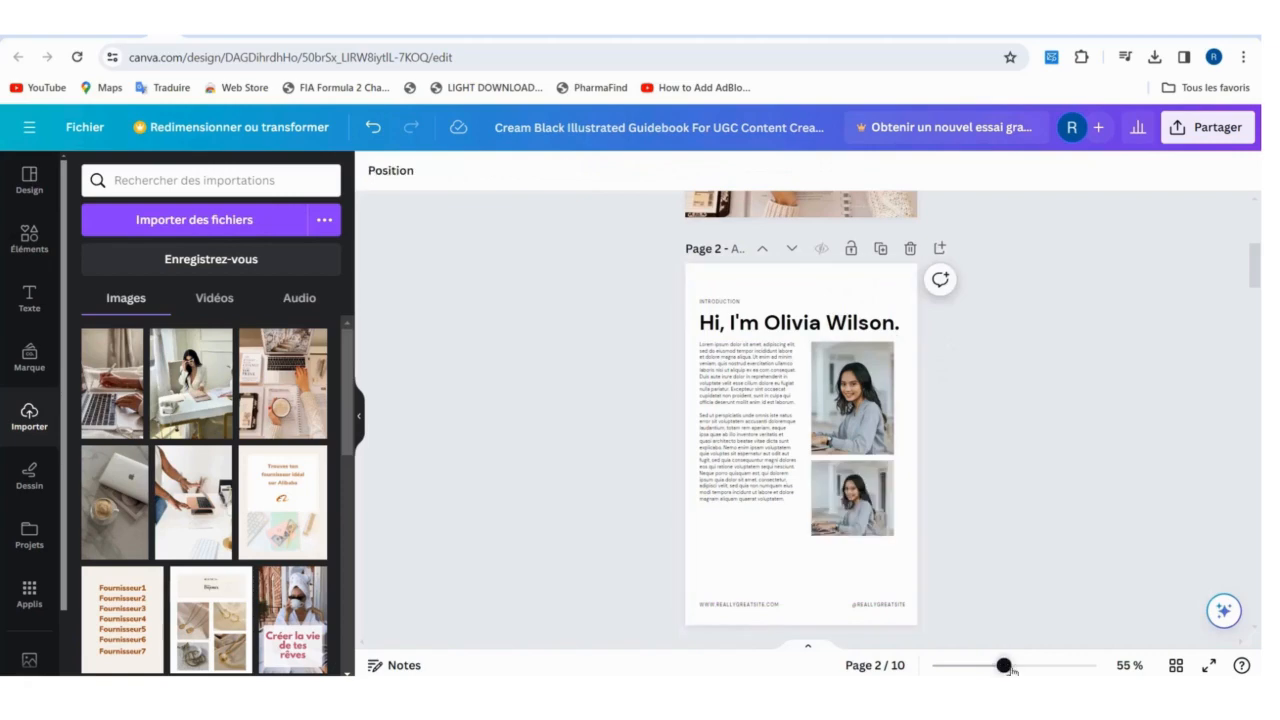
Replace the large heading on the introduction page with "Bonjour"
scroll(800, 420, "up", 3)
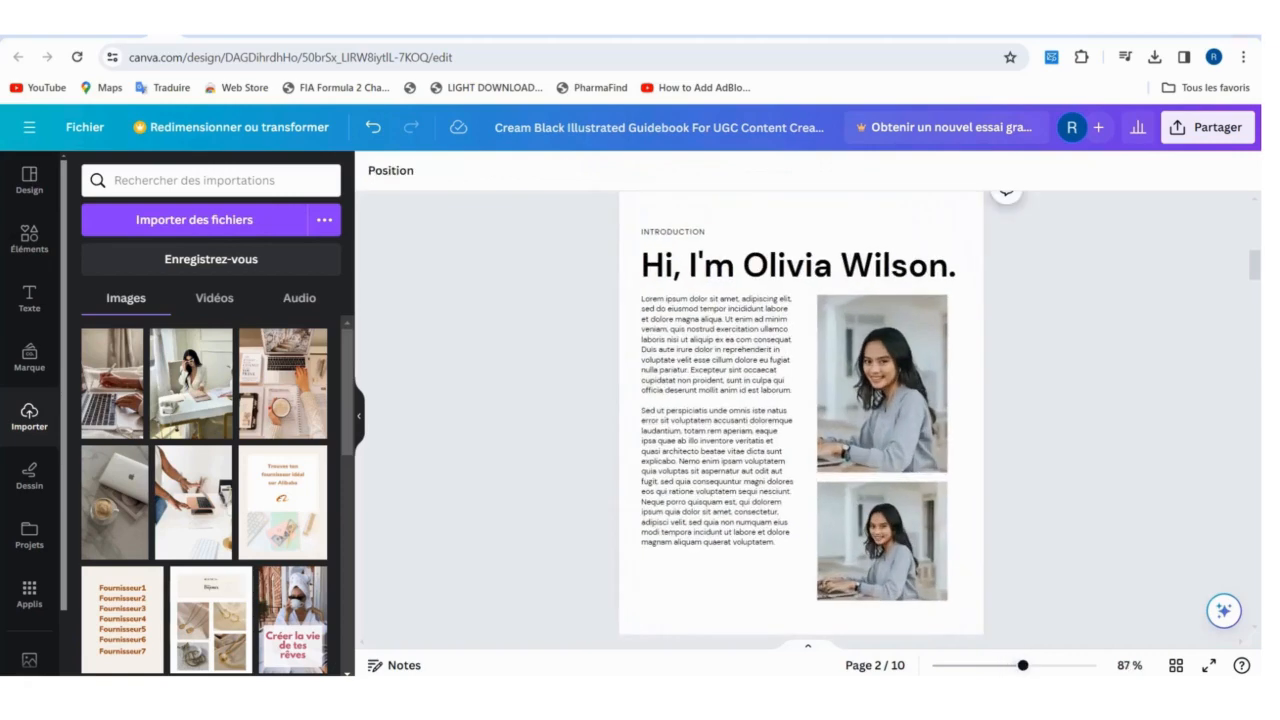
left_click(706, 232)
left_click(792, 258)
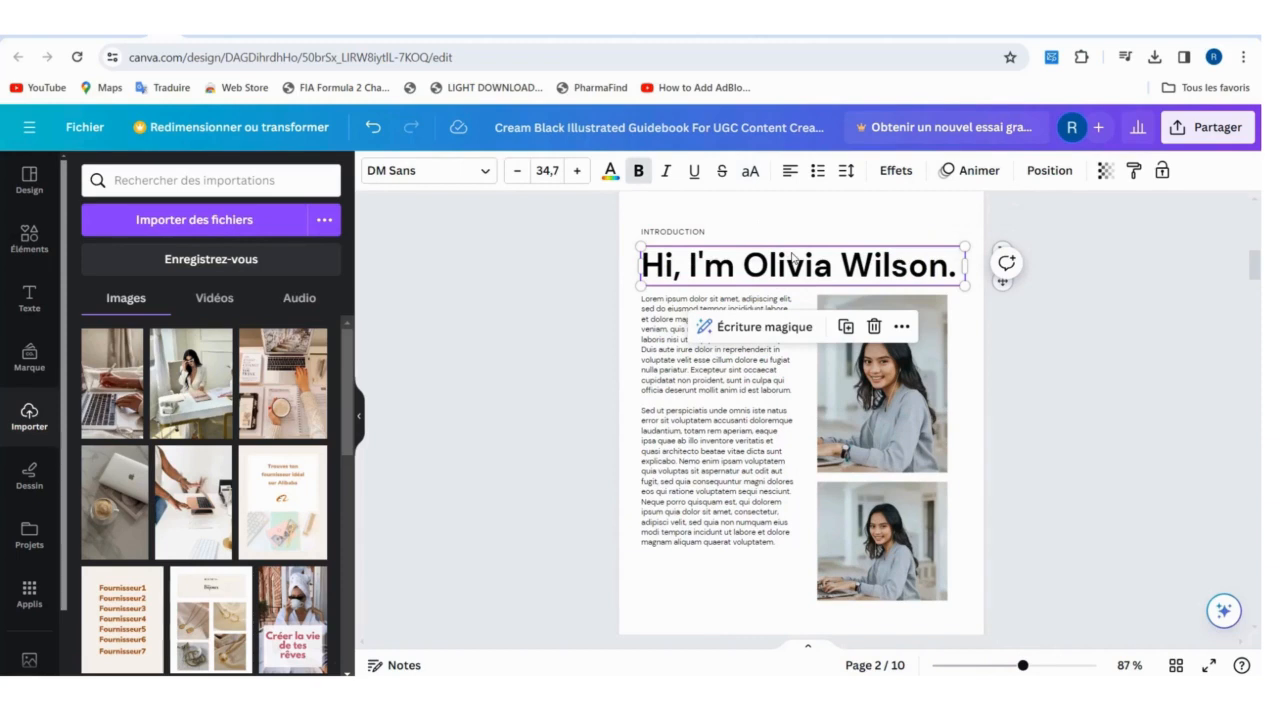
left_click(792, 258)
type("B")
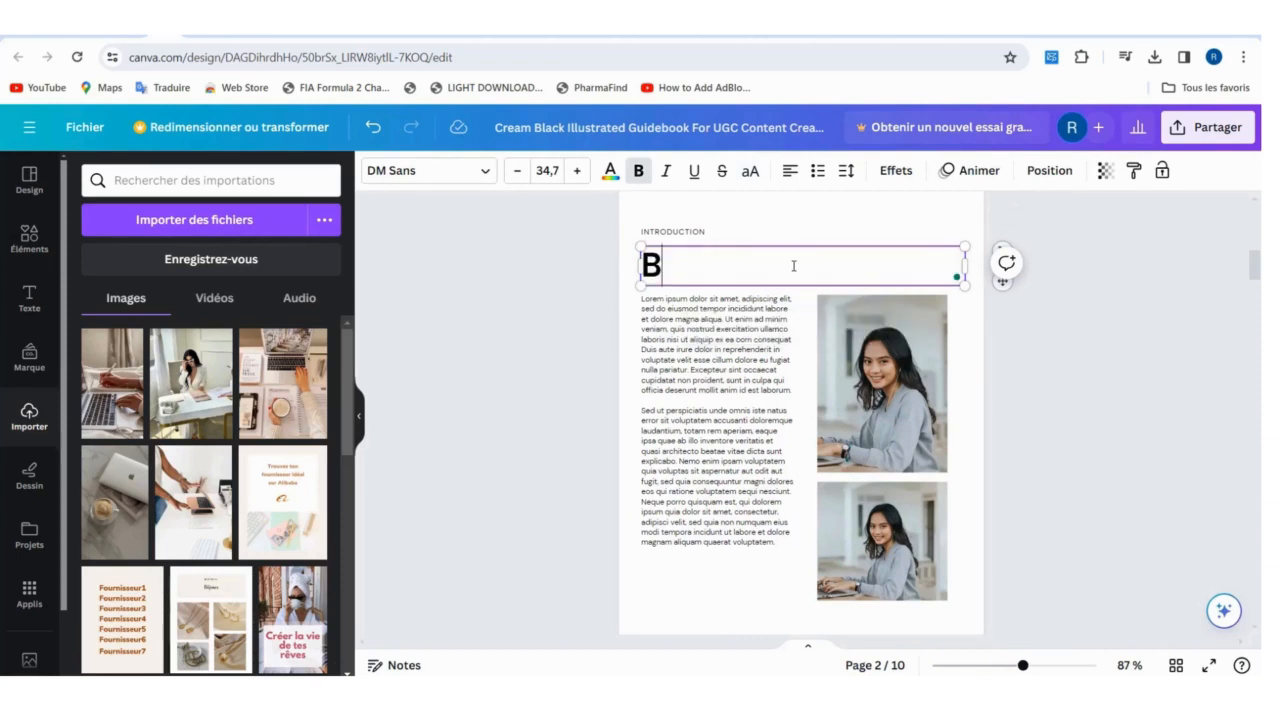
type("onjo")
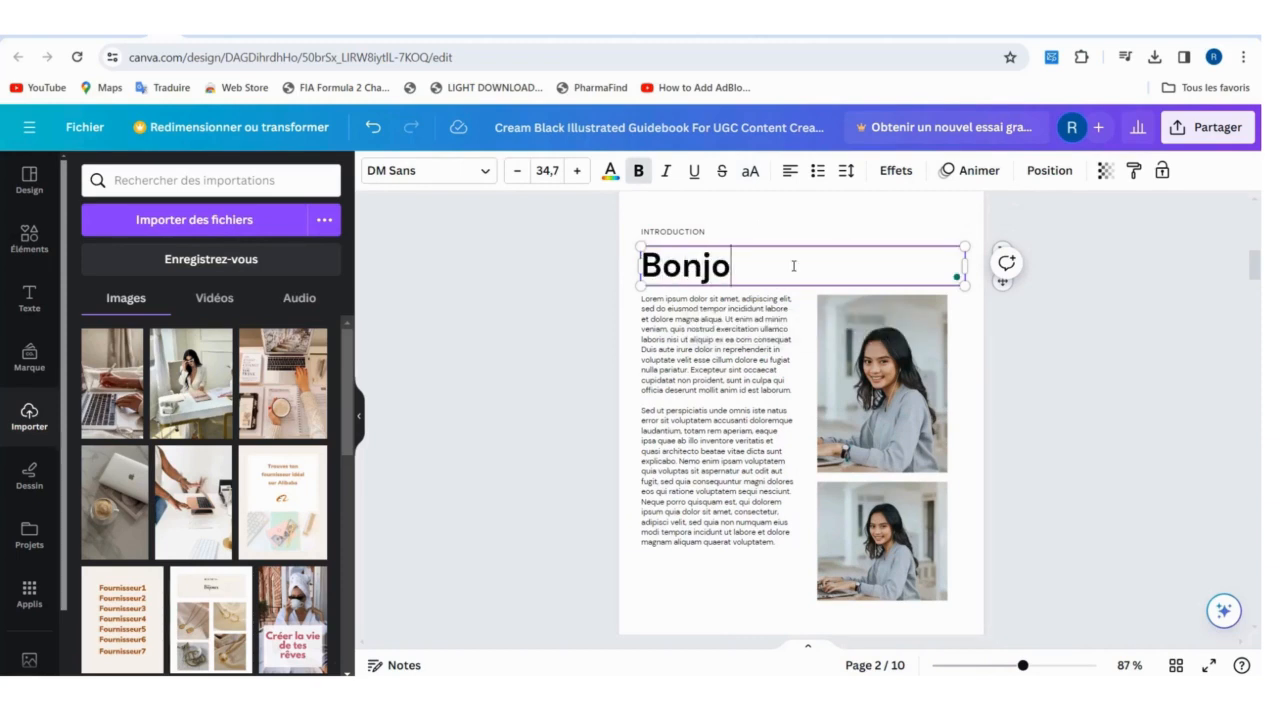
type("ur")
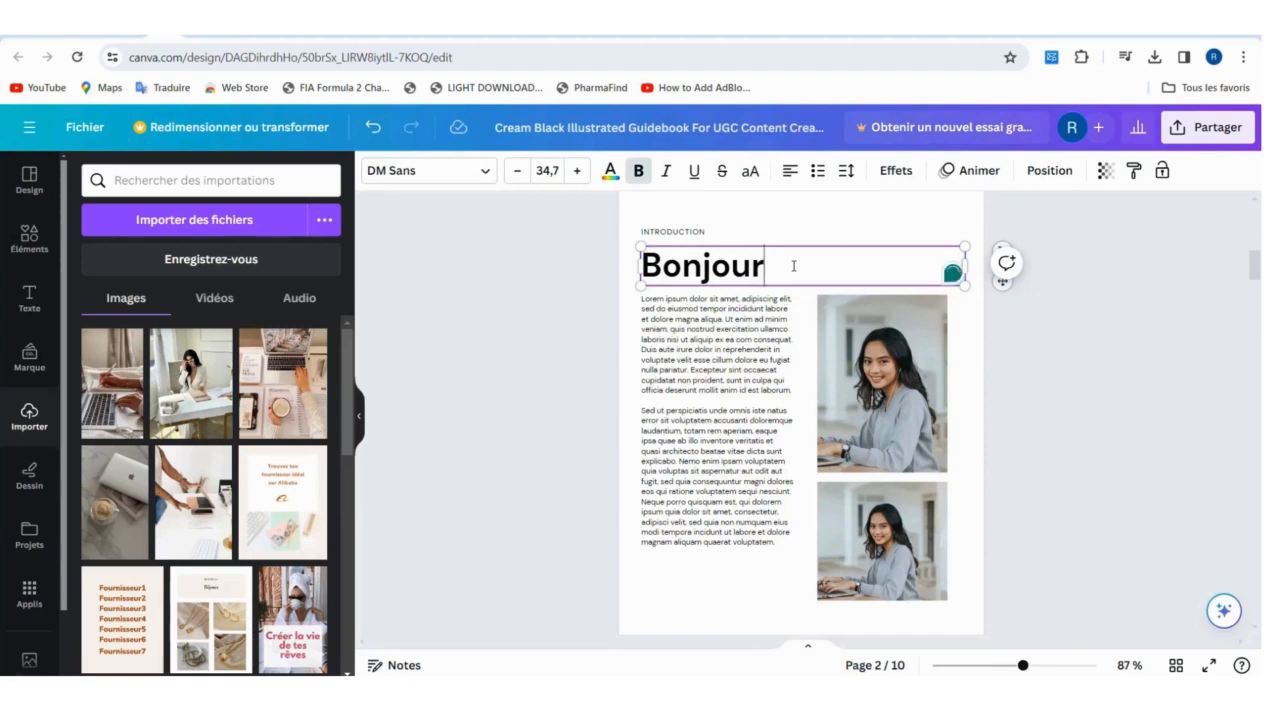
Extend the introduction heading to "Bonjour, je suis" plus the author's first name, and reduce its font size to 32,7
type(", je suis ")
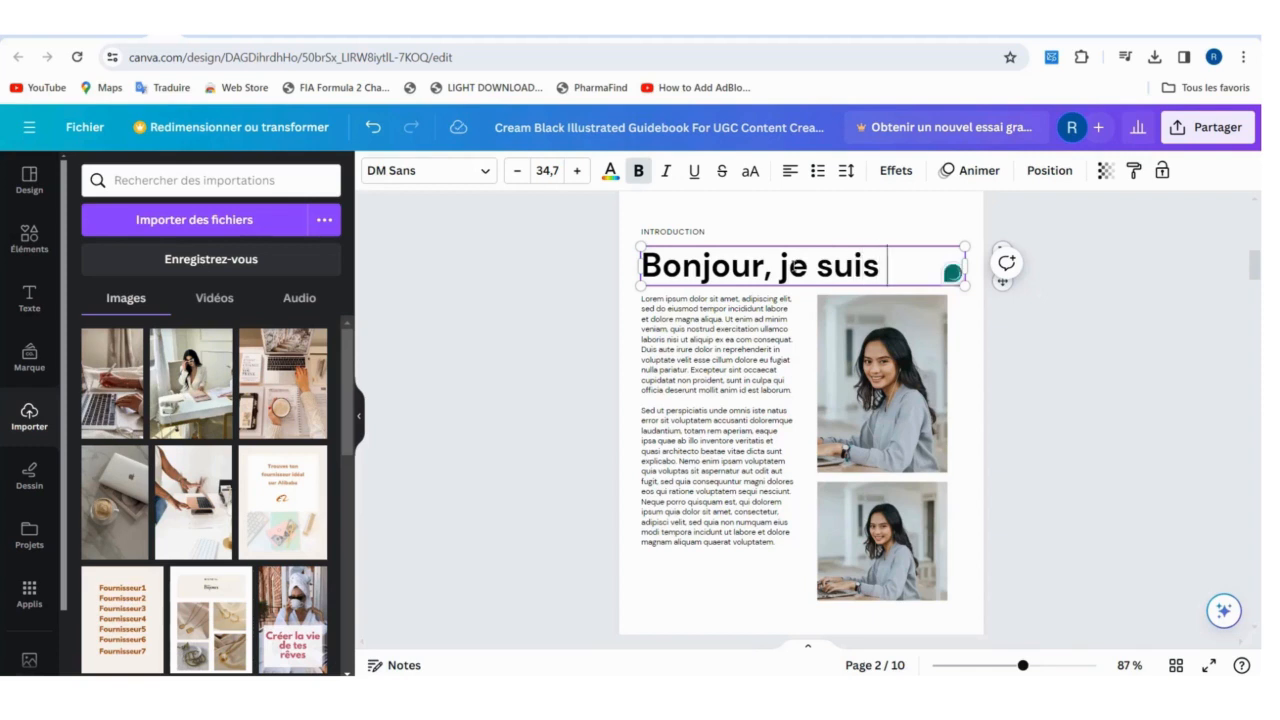
type("Sara")
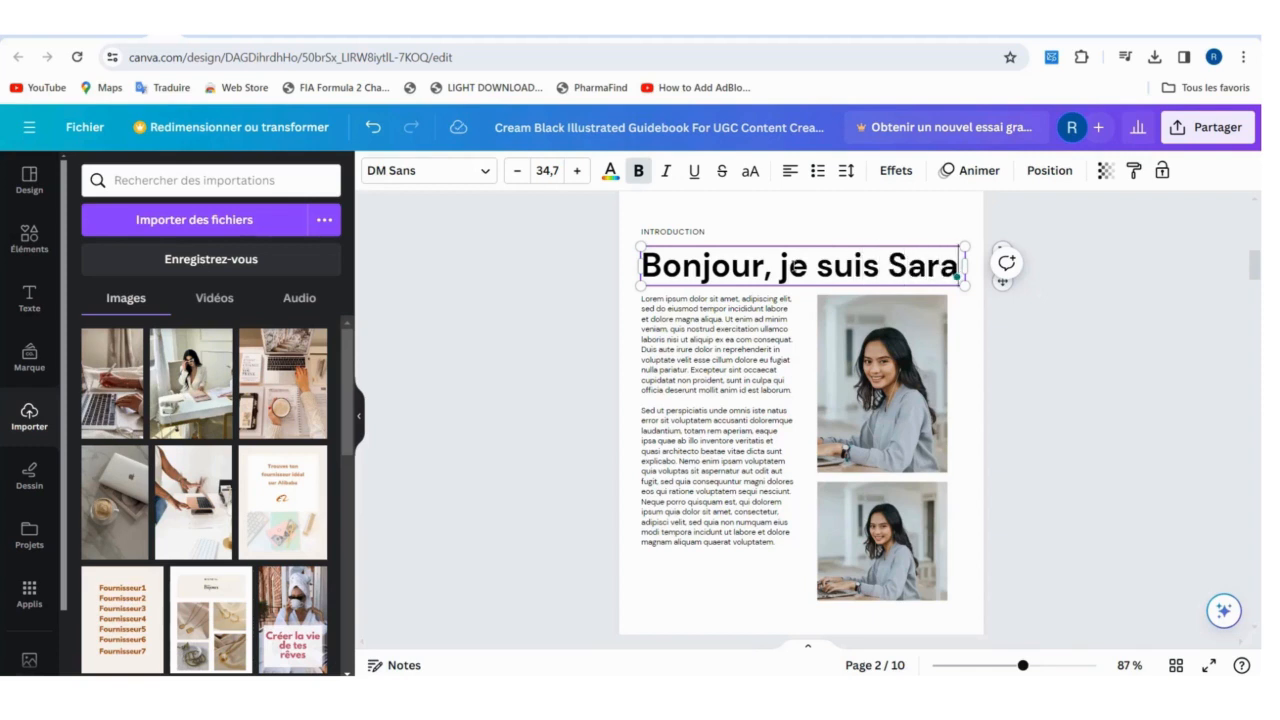
type("h")
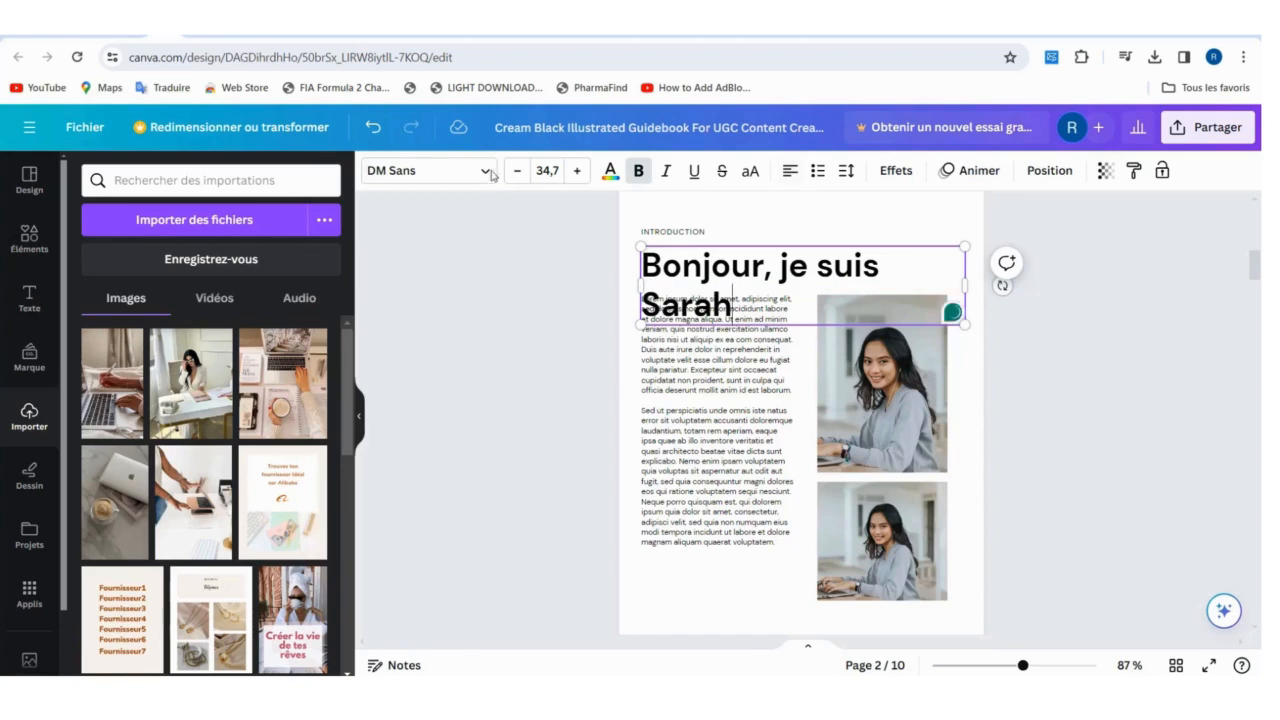
left_click(511, 175)
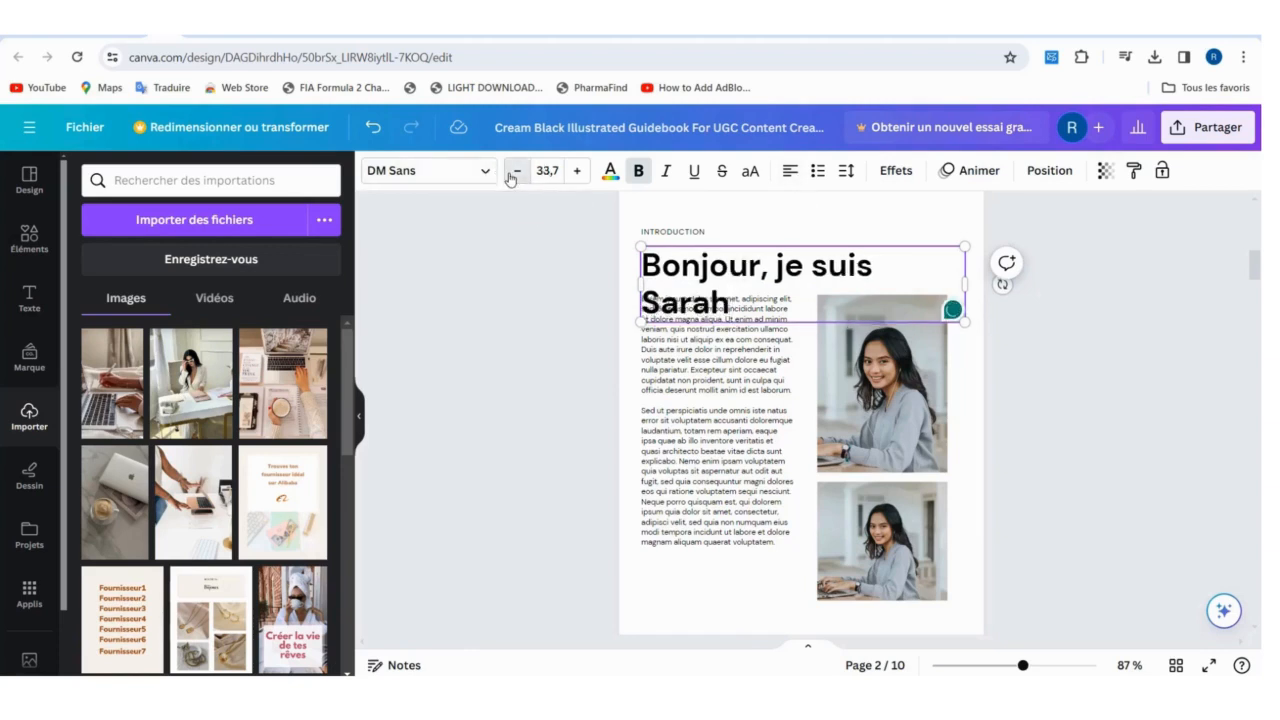
left_click(511, 175)
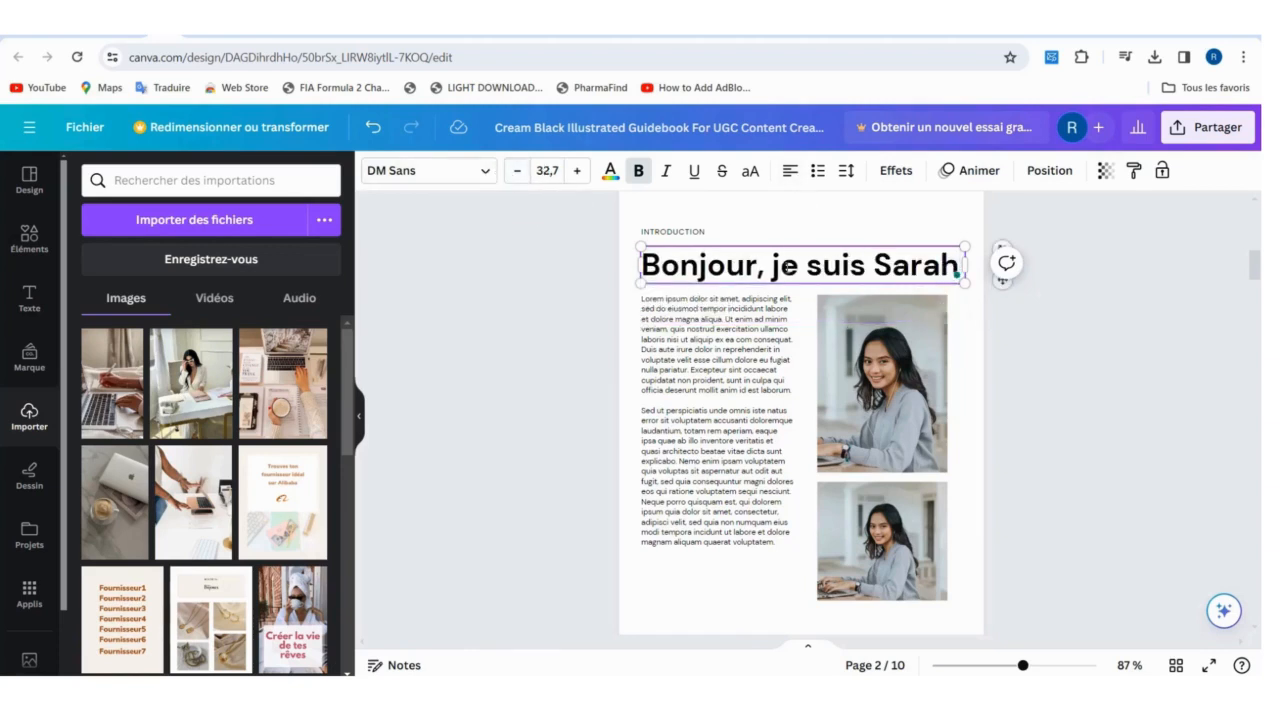
Colour the introduction heading's text with the orange-brown document colour
triple_click(787, 266)
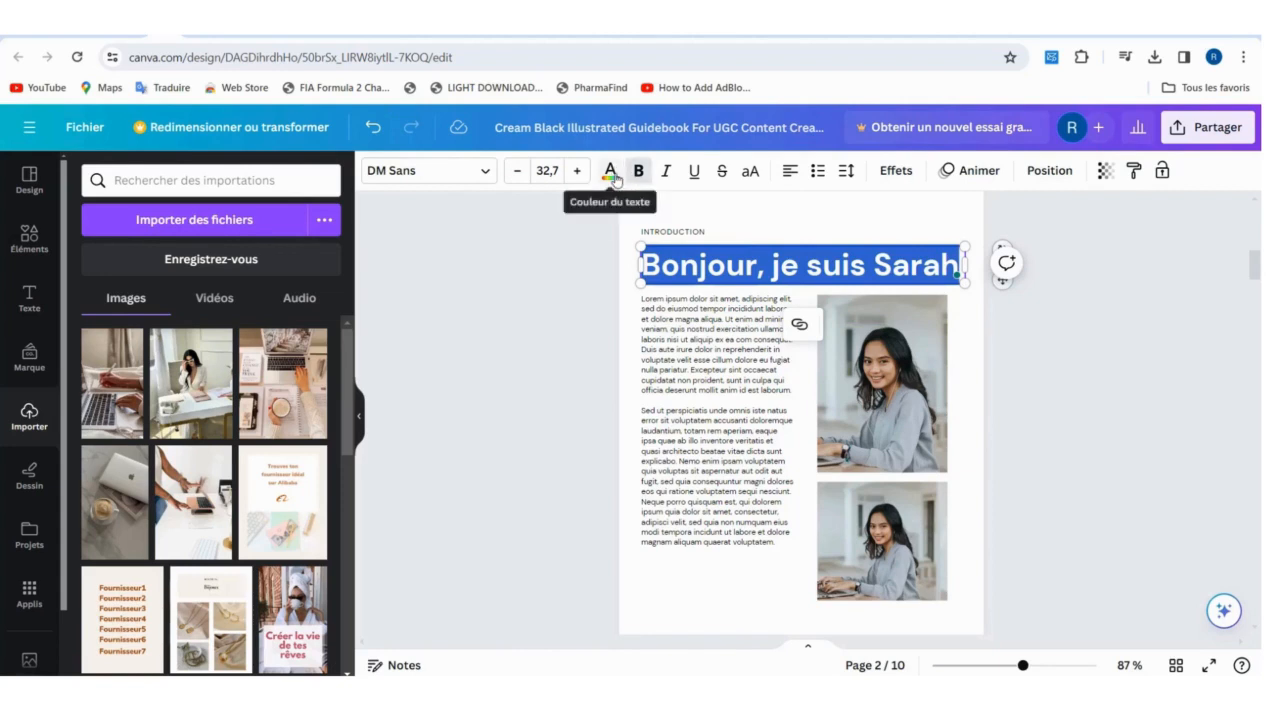
left_click(610, 172)
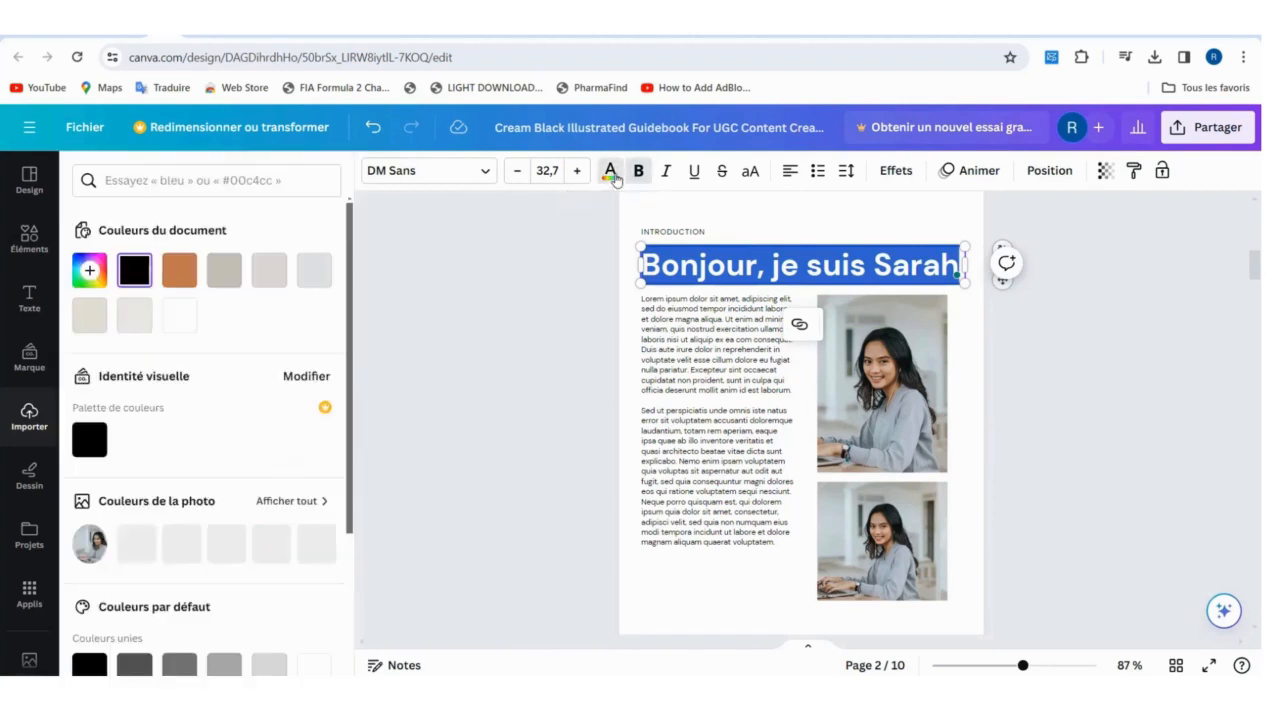
left_click(181, 272)
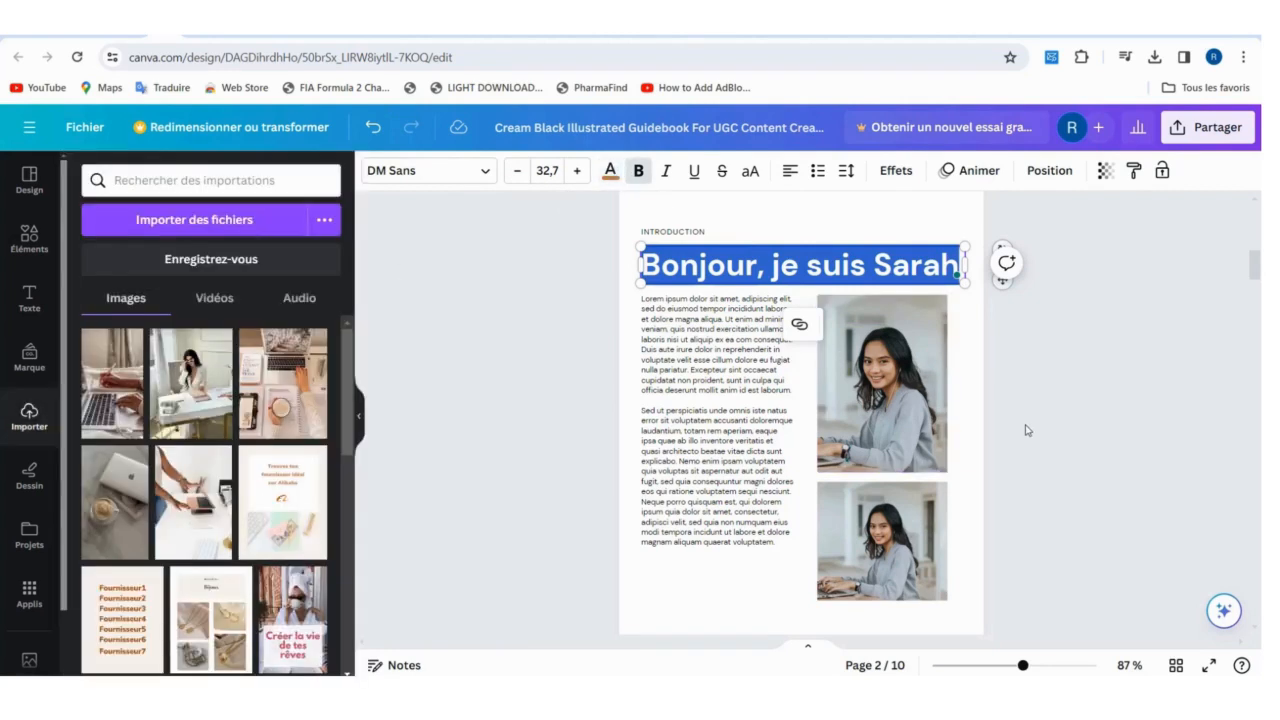
left_click(1025, 430)
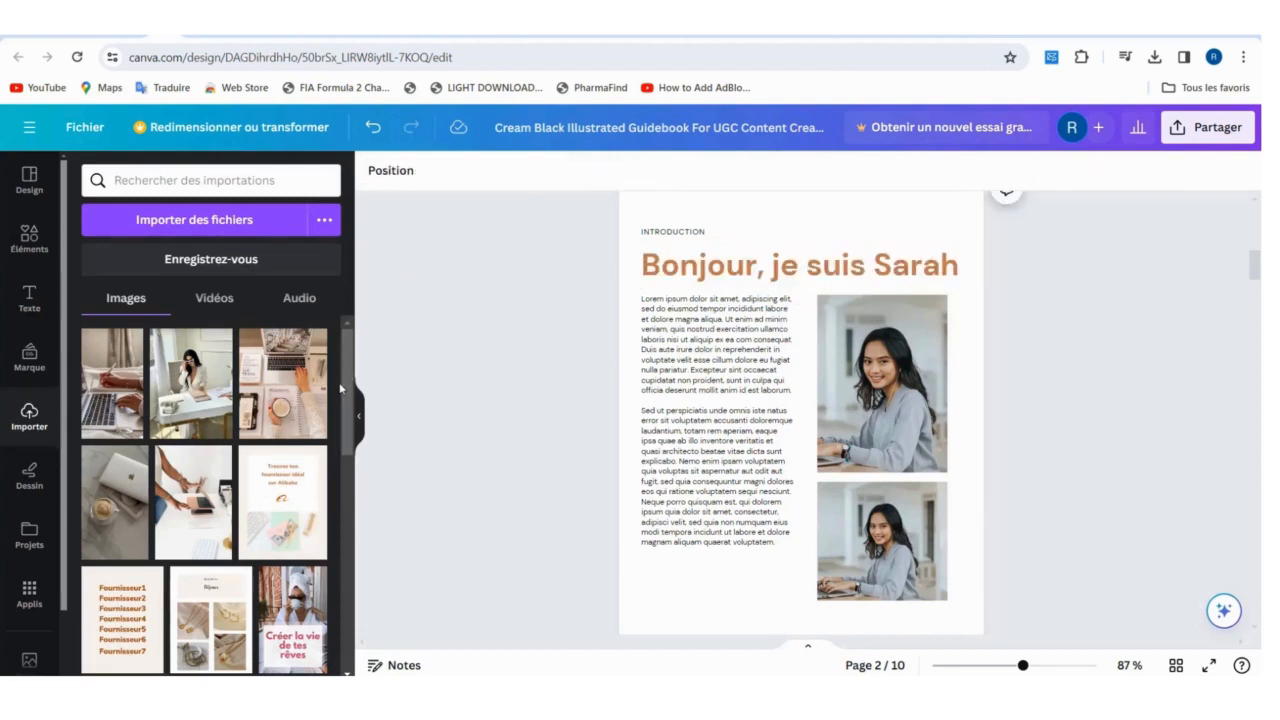
Replace the upper portrait on page 2 with the uploaded photo of the curly-haired woman in a grey blazer
left_click_drag(347, 387, 369, 588)
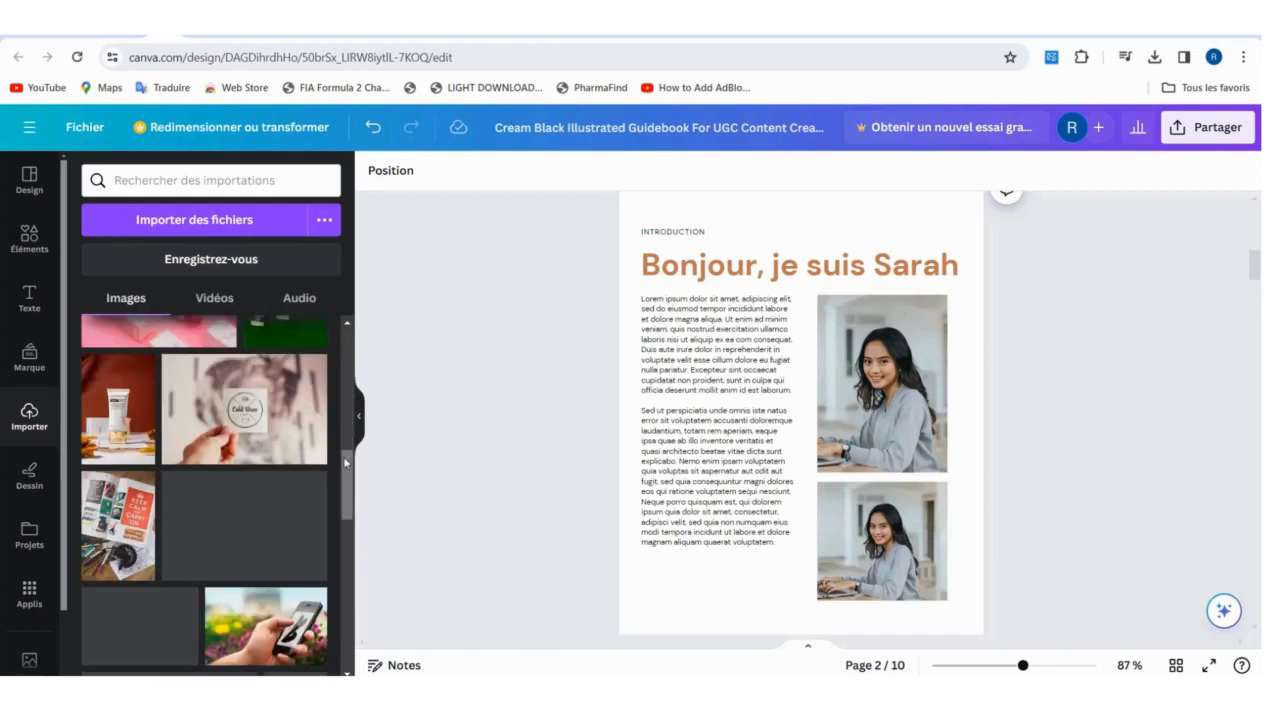
left_click_drag(347, 464, 343, 565)
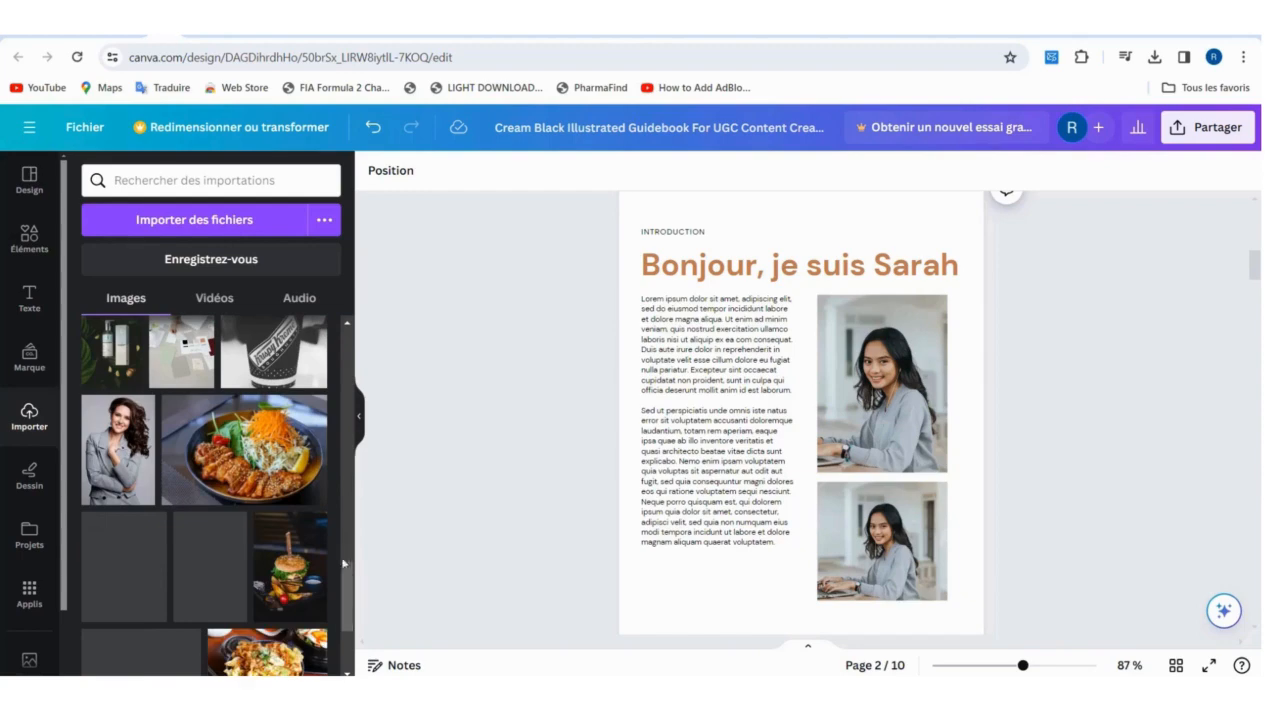
left_click(130, 460)
left_click_drag(735, 410, 884, 396)
Delete the lower portrait with its frame and extend the remaining photo downward to the end of the text column
left_click(937, 531)
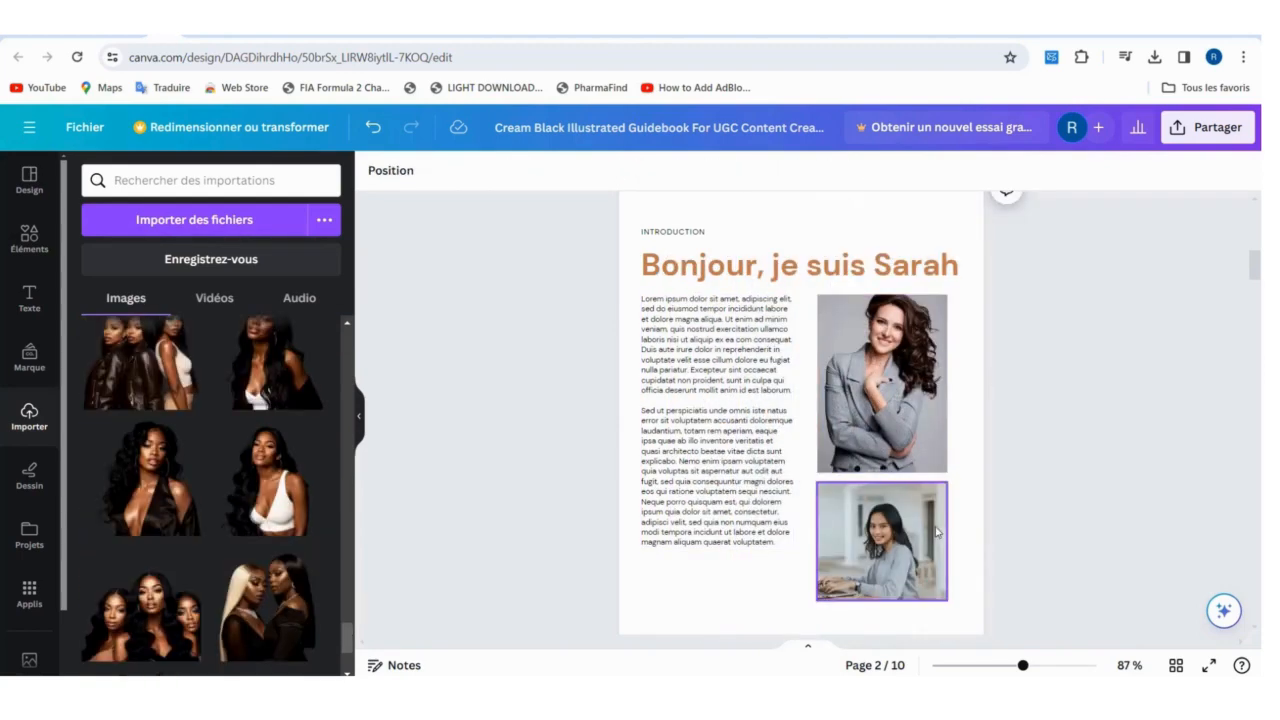
key("Delete")
key("Delete")
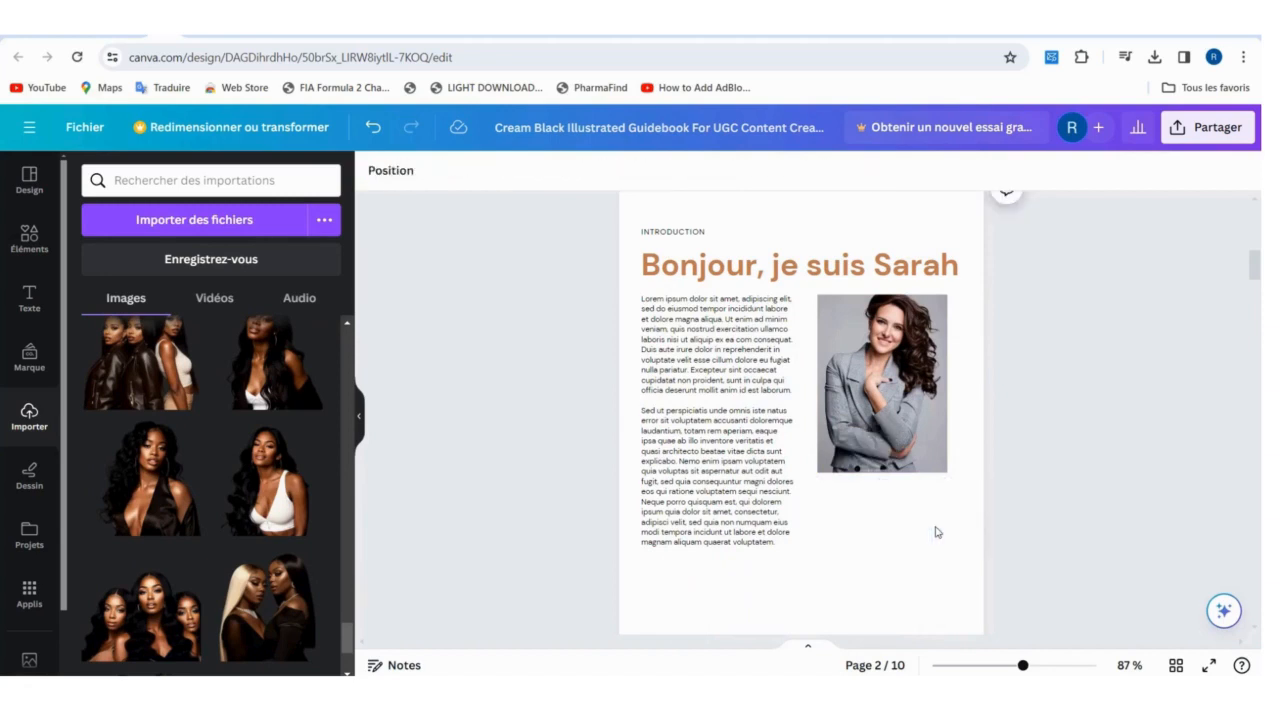
left_click(899, 398)
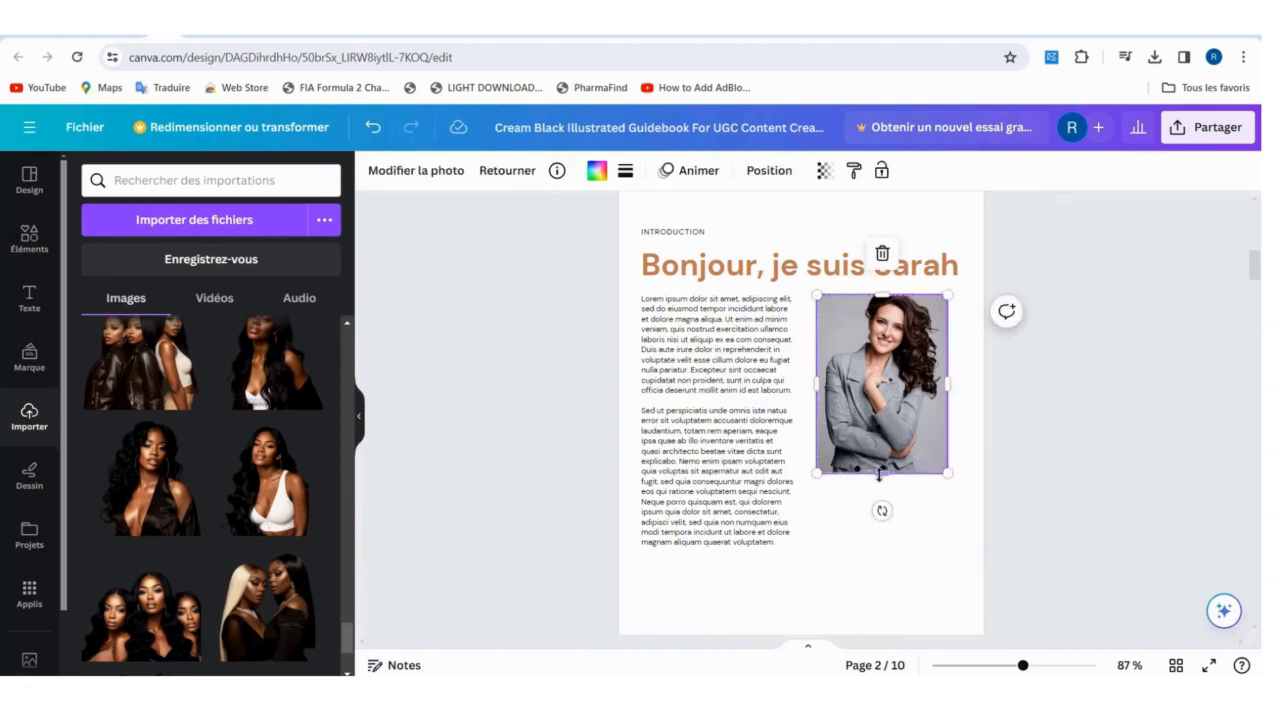
left_click_drag(881, 472, 879, 546)
left_click(1019, 507)
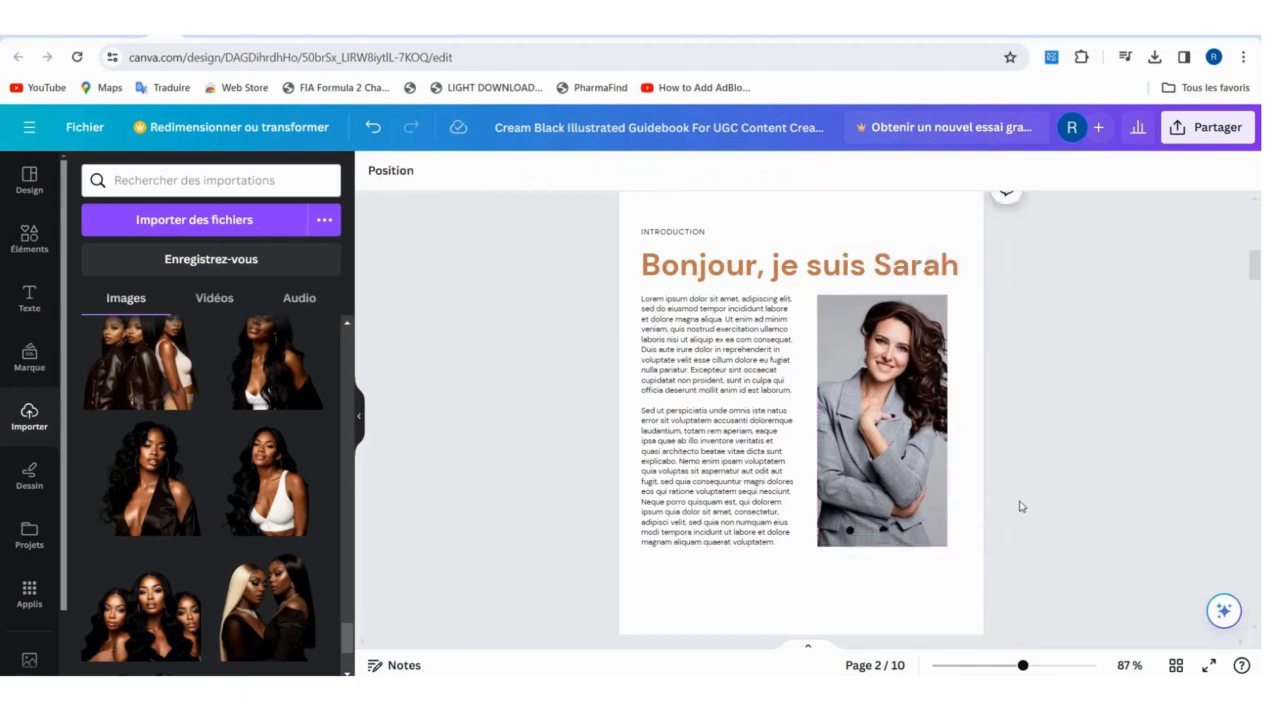
Delete the "Building a UGC Portfolio" column and the third text column on page 3, and move the "Creating a Pitch" column into the first column's place
left_click(27, 236)
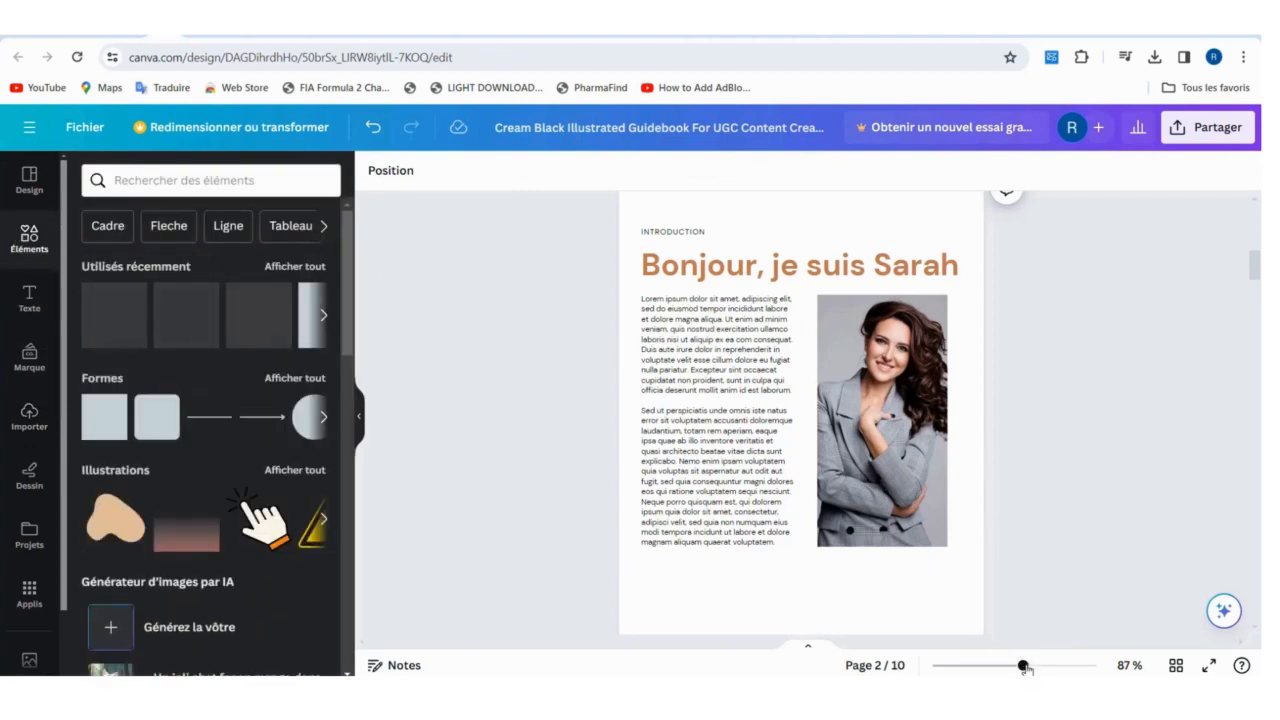
left_click_drag(1026, 668, 998, 670)
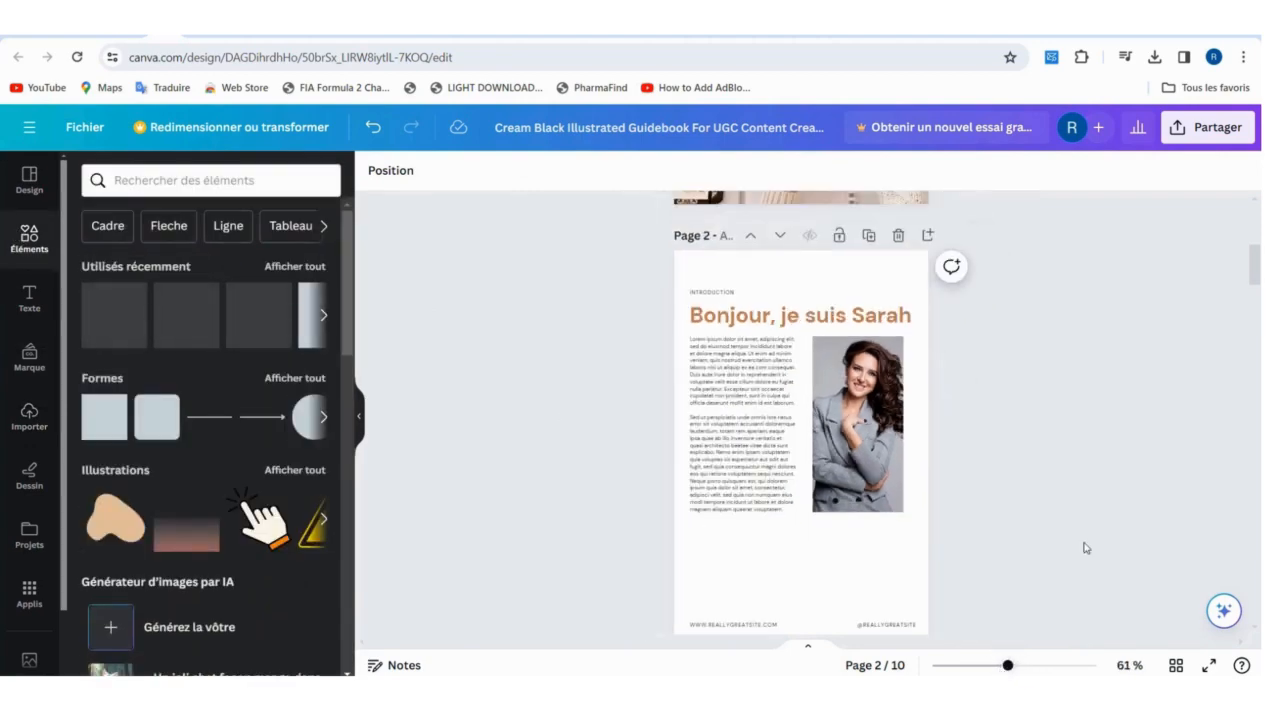
scroll(1043, 309, "down", 5)
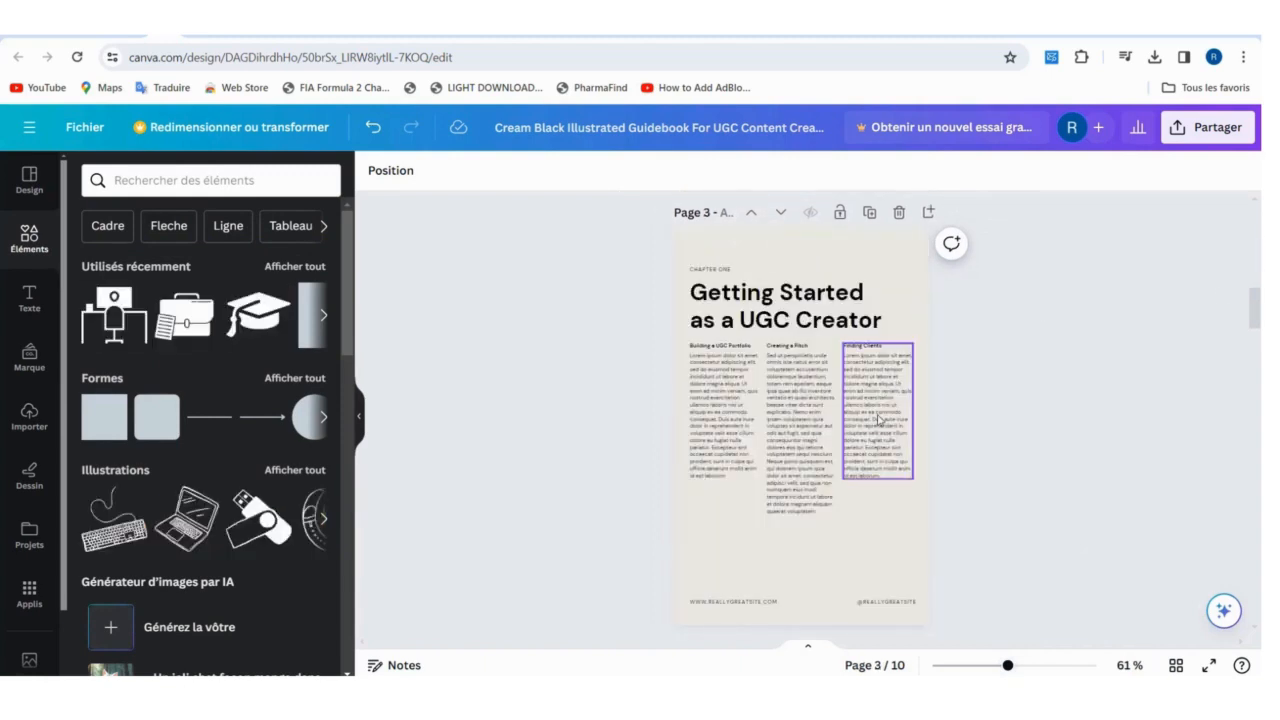
left_click(877, 420)
key("Delete")
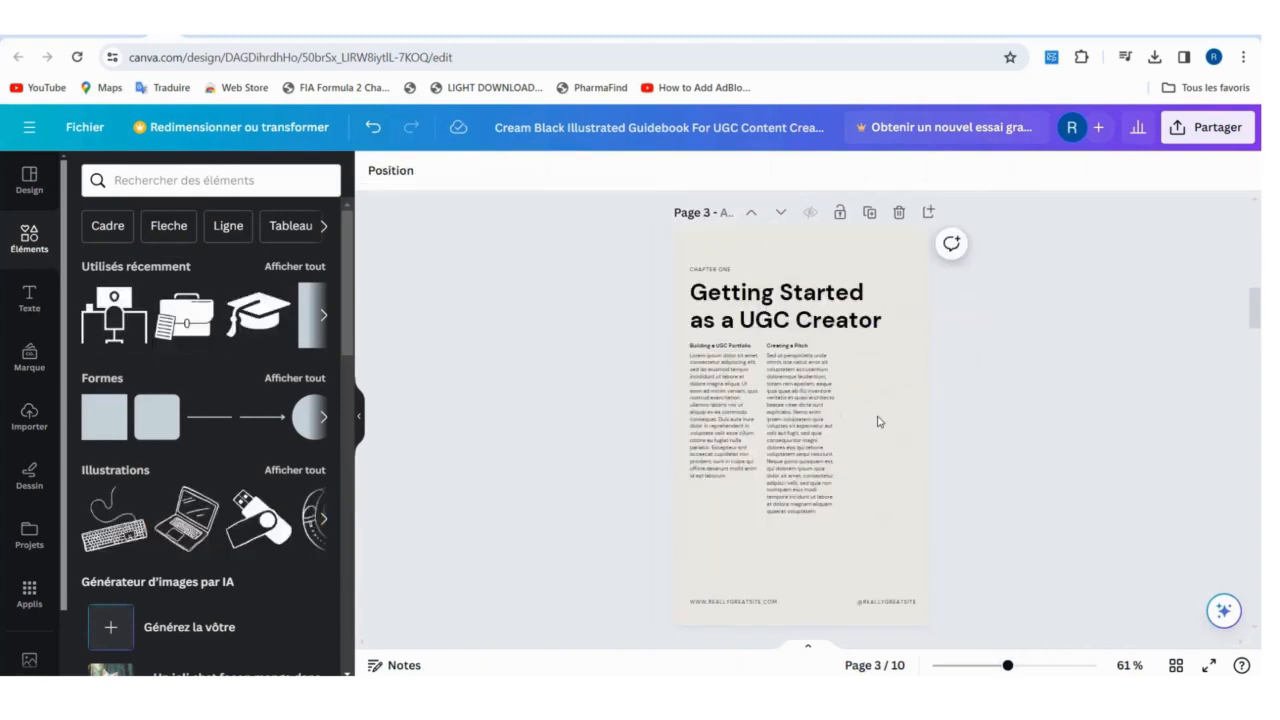
left_click(737, 423)
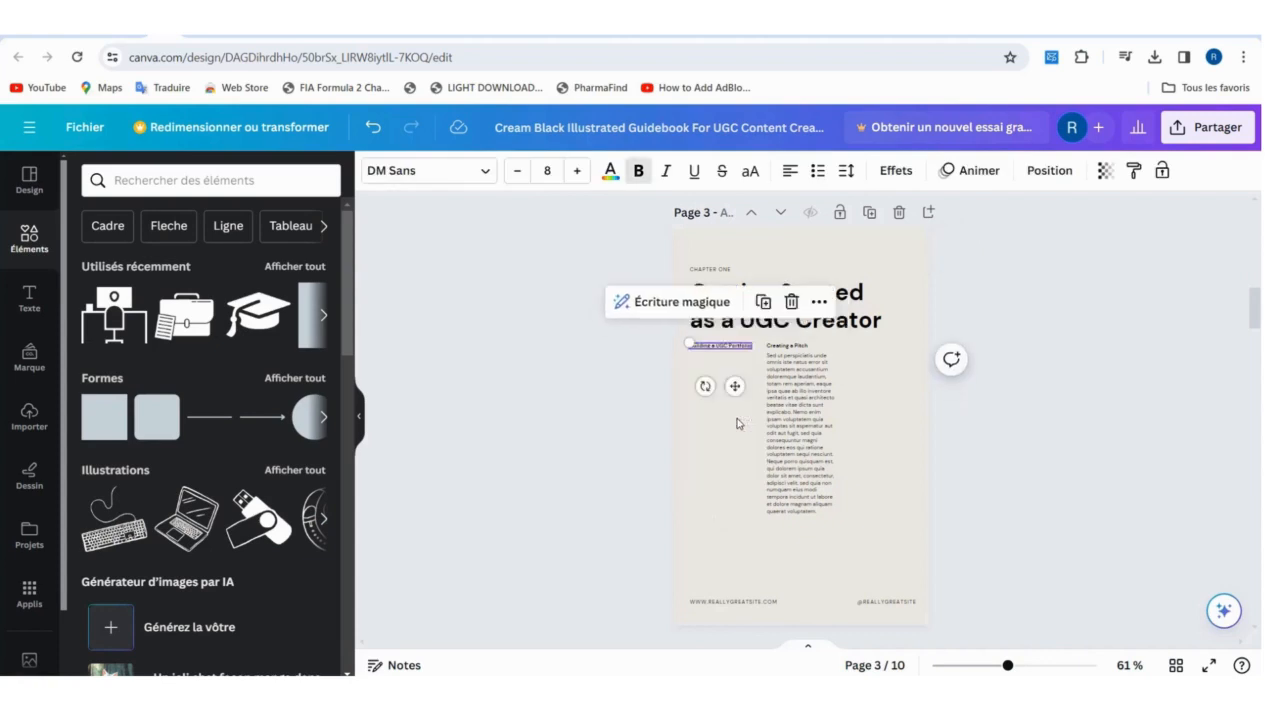
key("Delete")
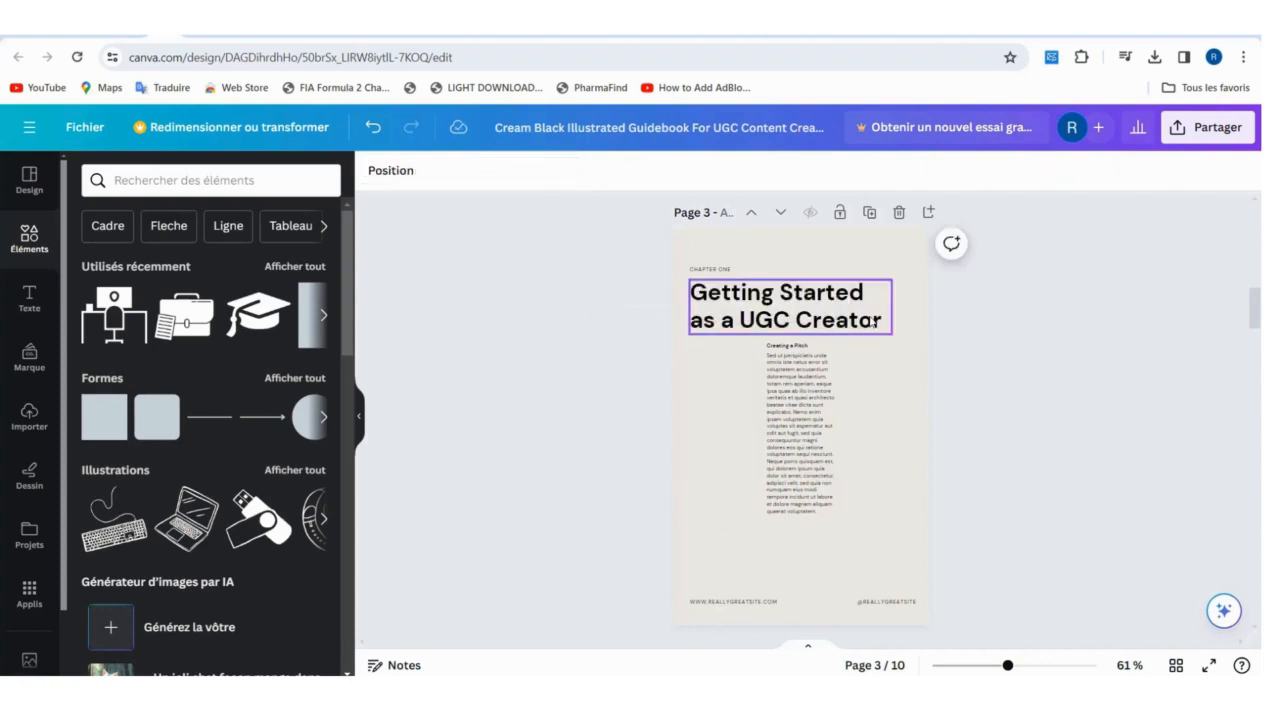
left_click_drag(791, 380, 713, 376)
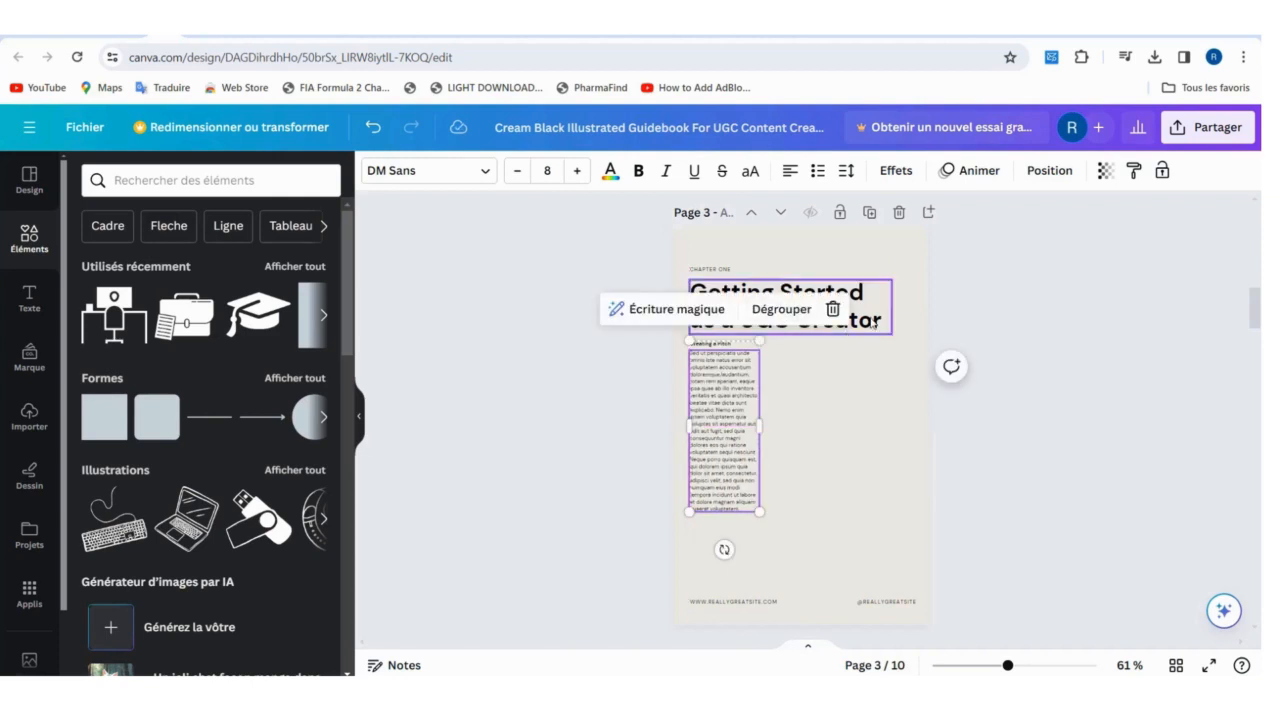
left_click(845, 328)
left_click(872, 321)
key("BackSpace")
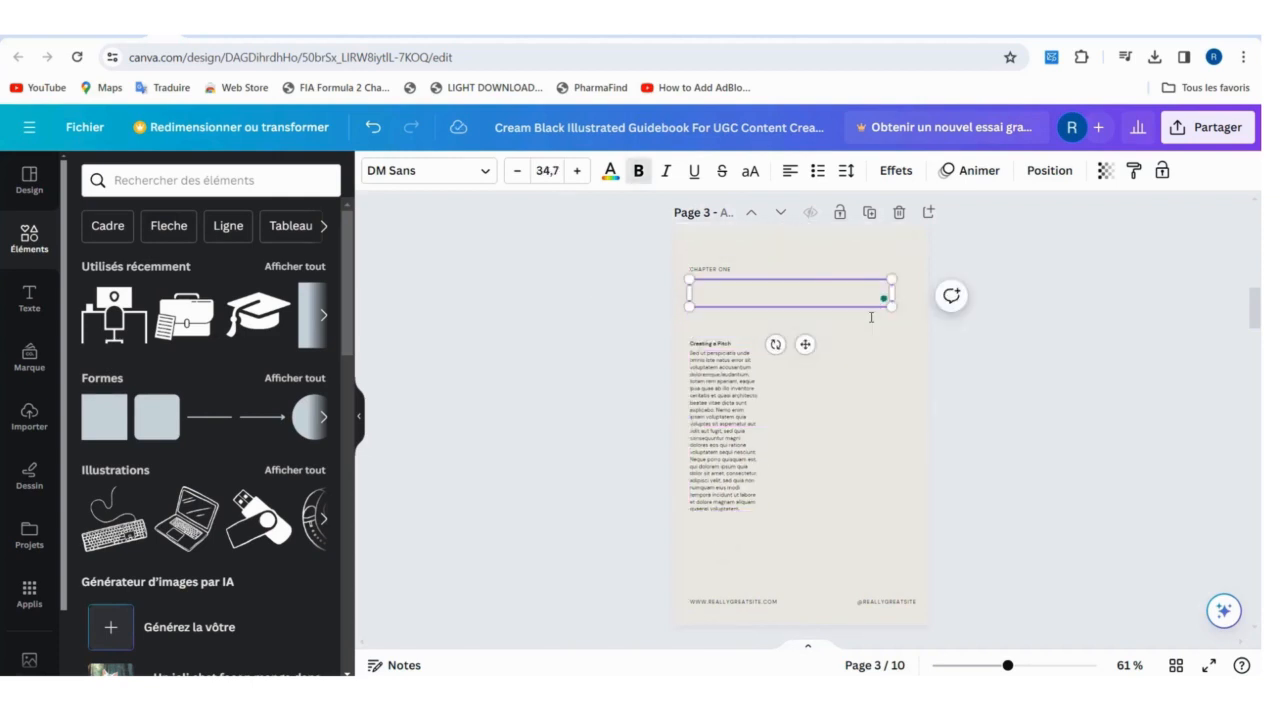
left_click(672, 318)
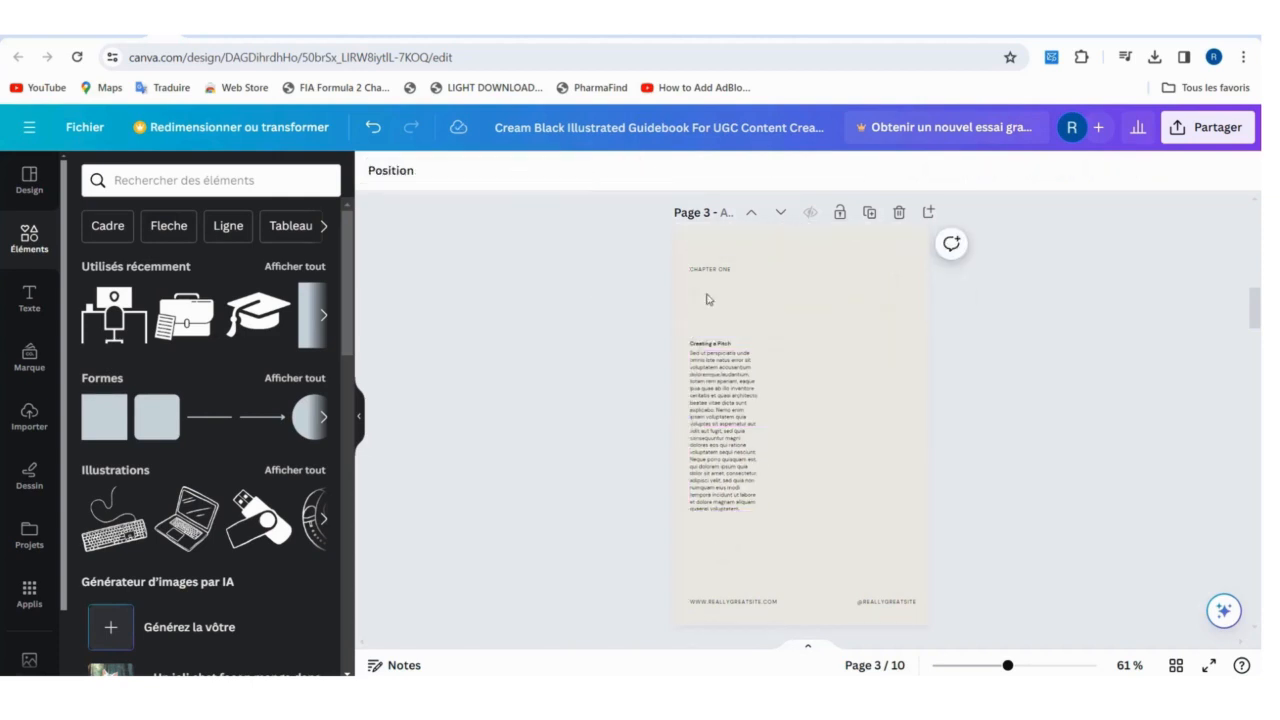
left_click(727, 300)
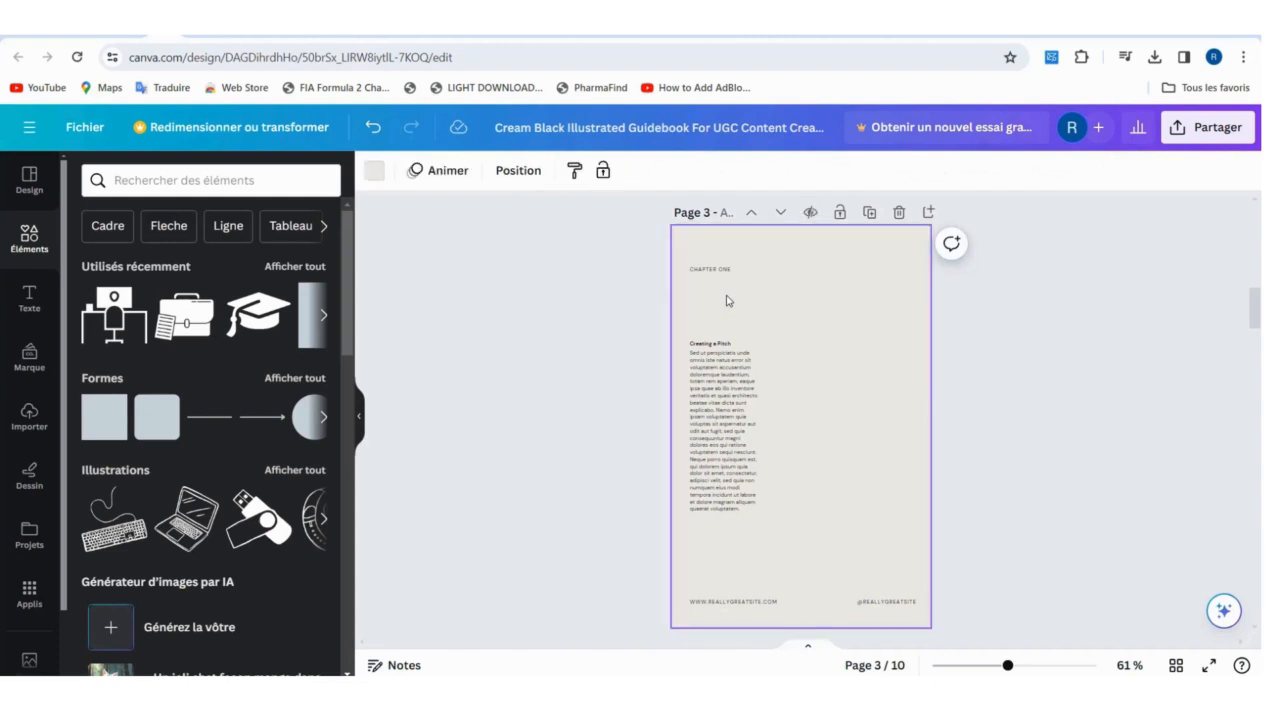
left_click(381, 142)
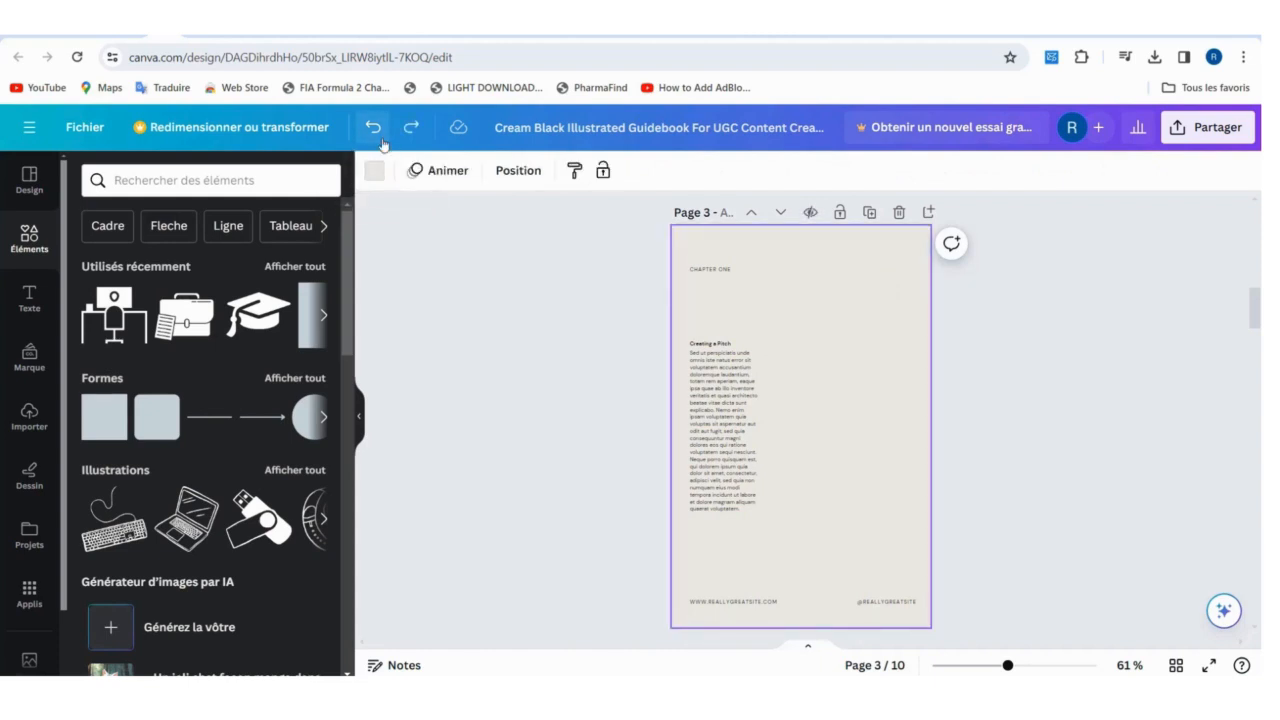
left_click(383, 145)
Replace the large heading on page 3 with "Titre"
double_click(816, 315)
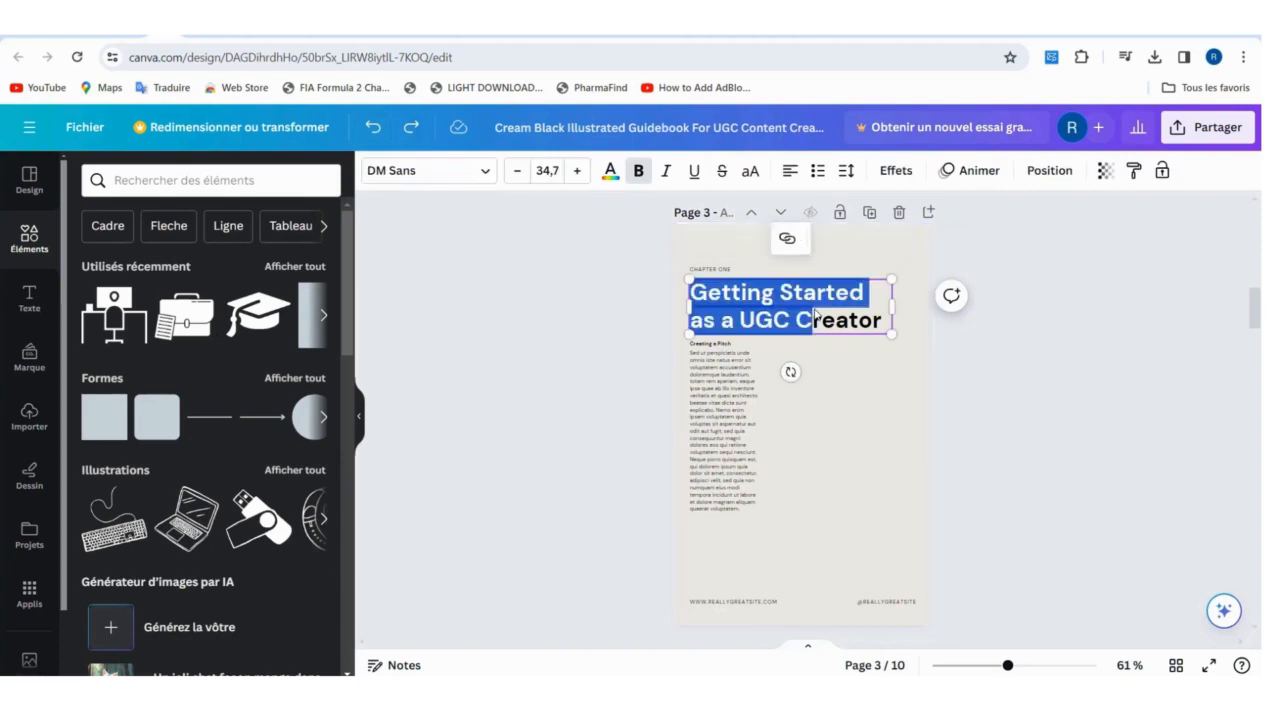
triple_click(815, 313)
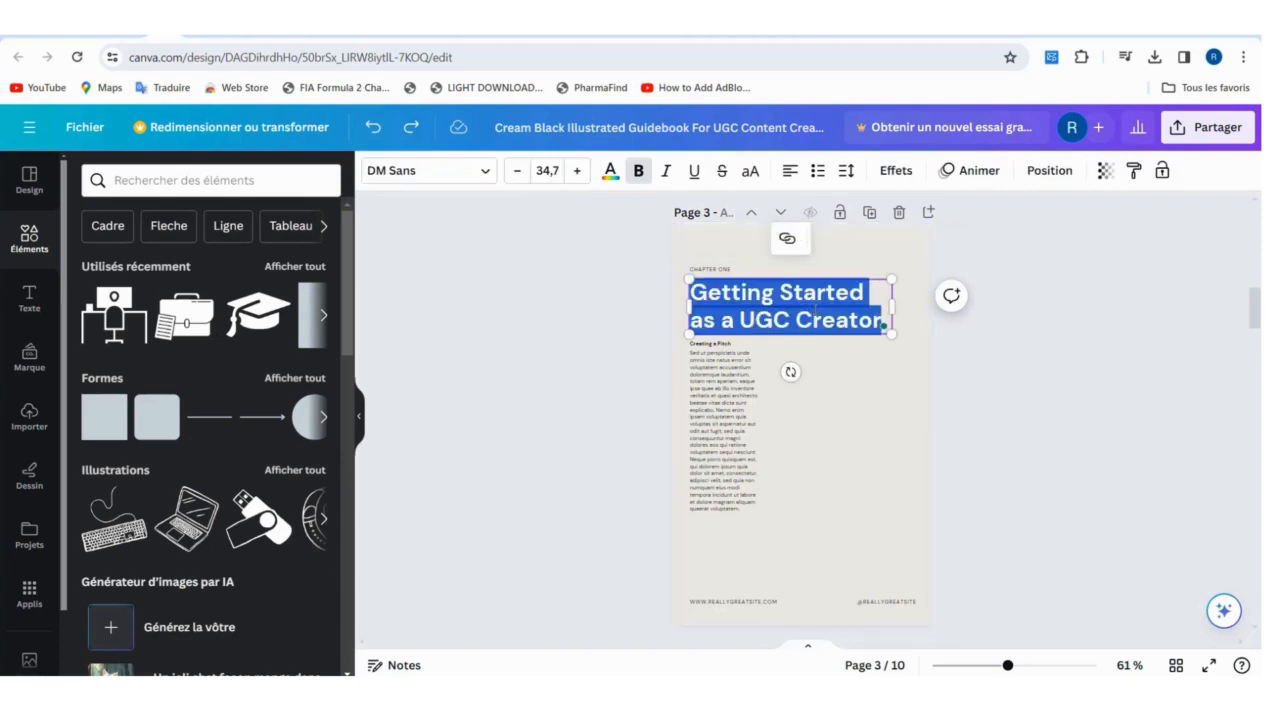
type("Ti")
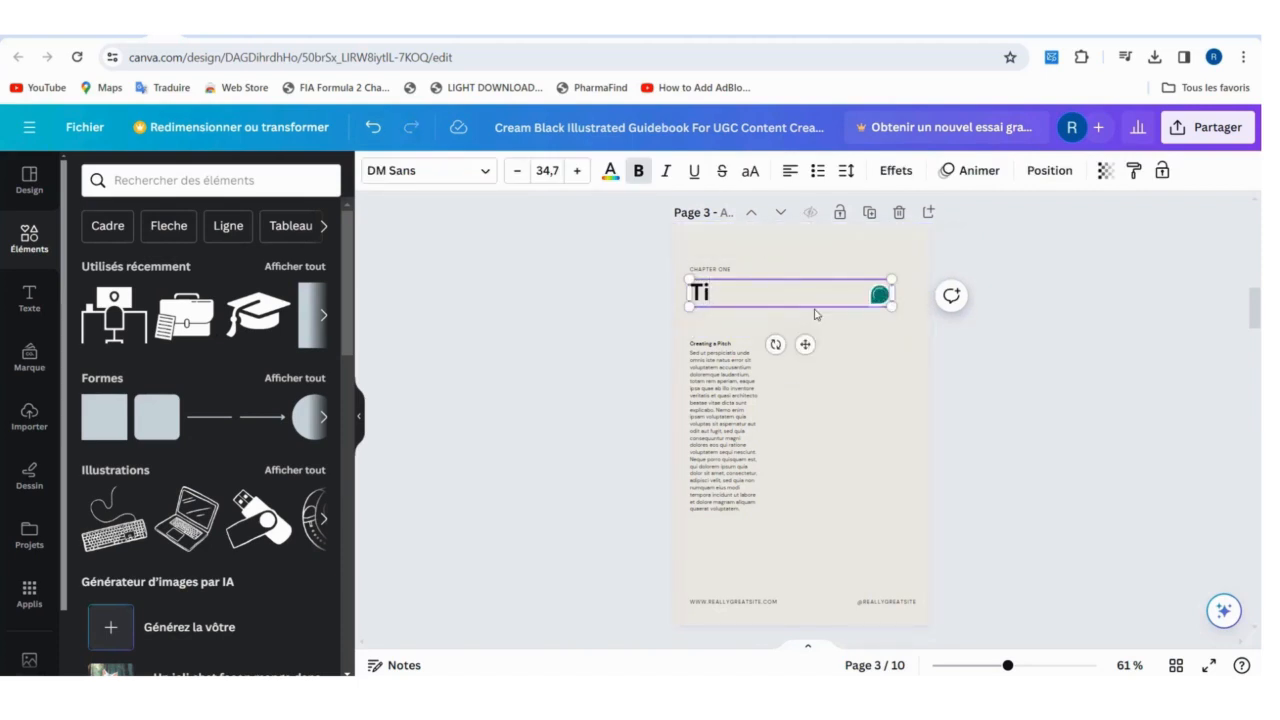
type("tre")
Replace the small chapter label above page 3's heading with "CHAPITRE UN"
left_click(718, 272)
double_click(718, 272)
left_click(718, 270)
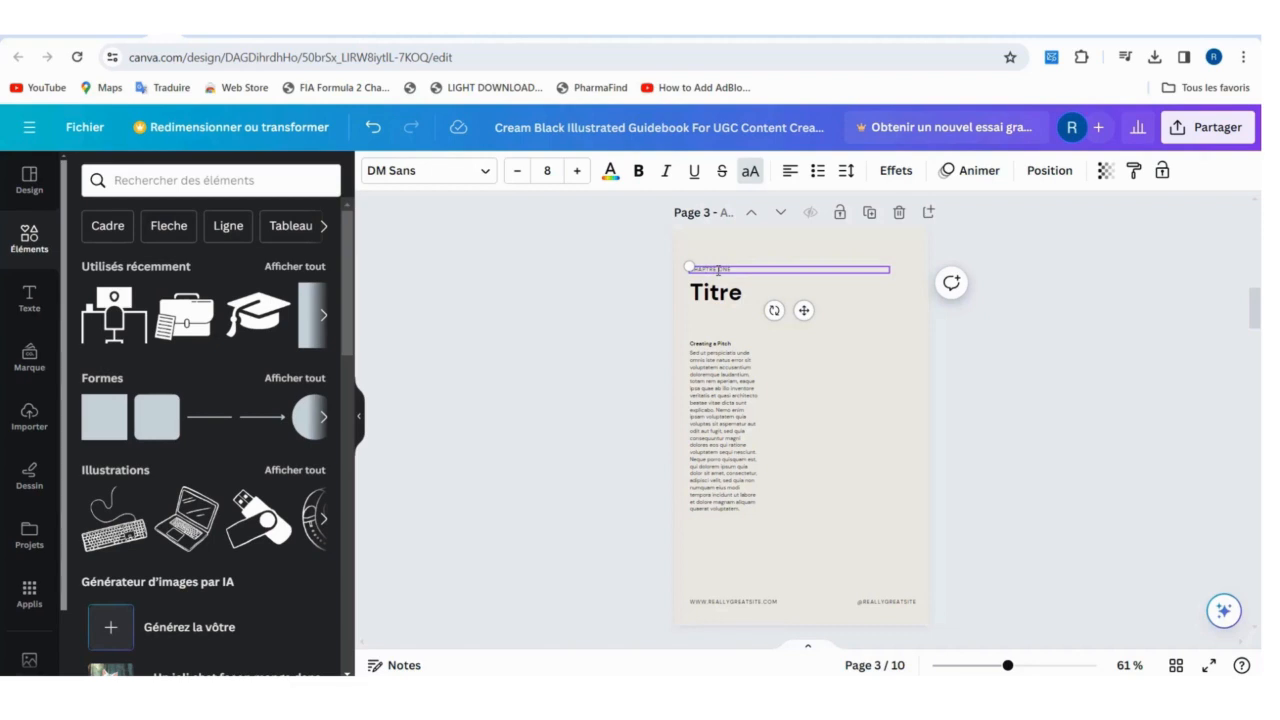
Set the background colour of page 3 to white
left_click(798, 259)
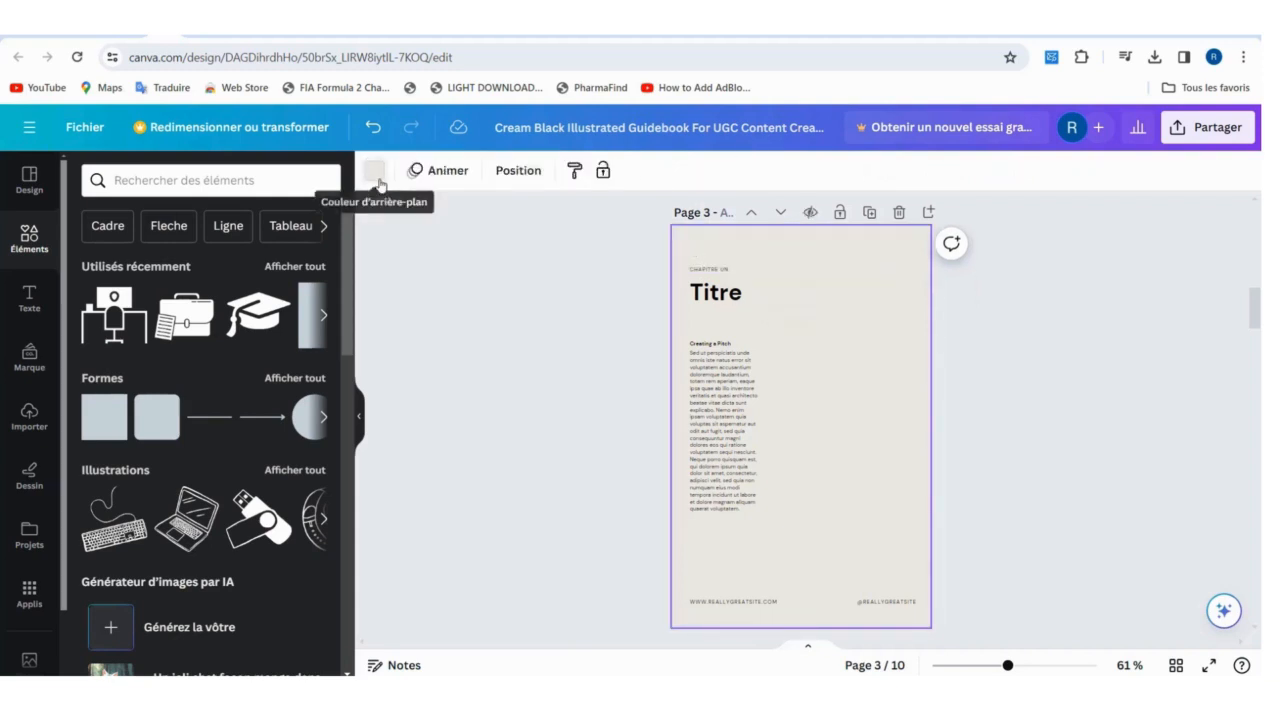
left_click(374, 170)
left_click(179, 315)
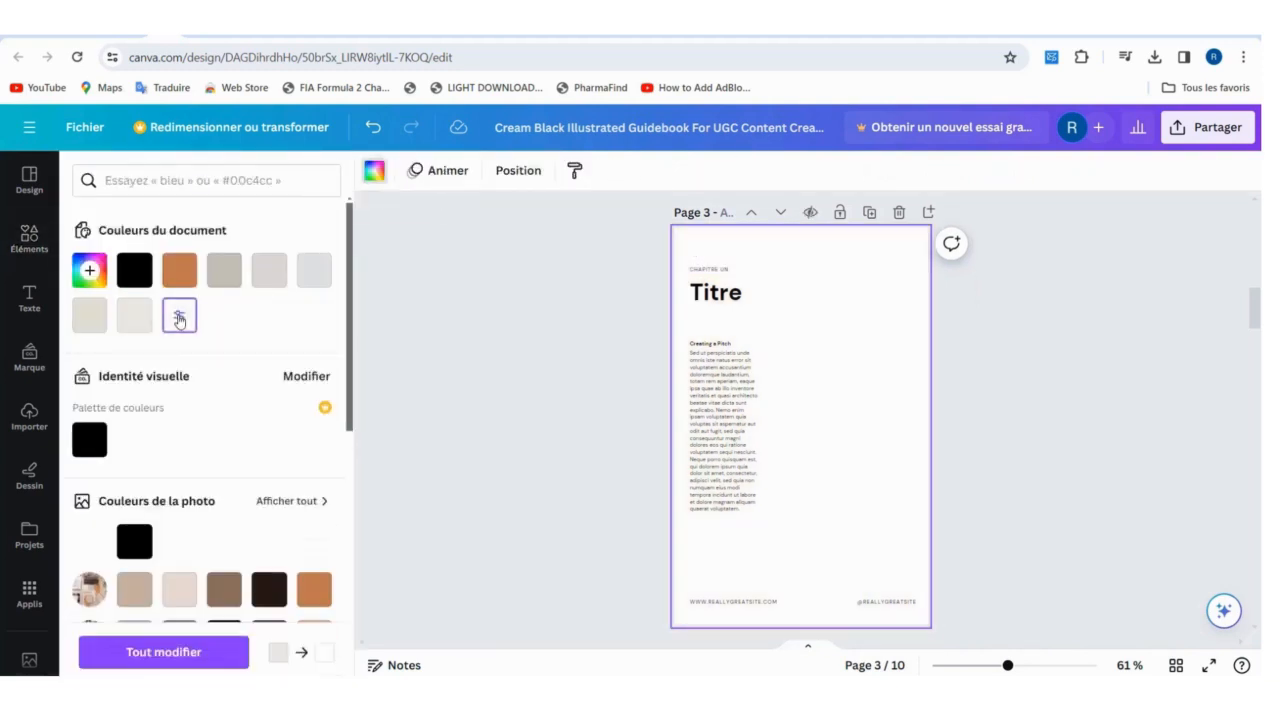
Insert a single-image grid on page 3
left_click(29, 237)
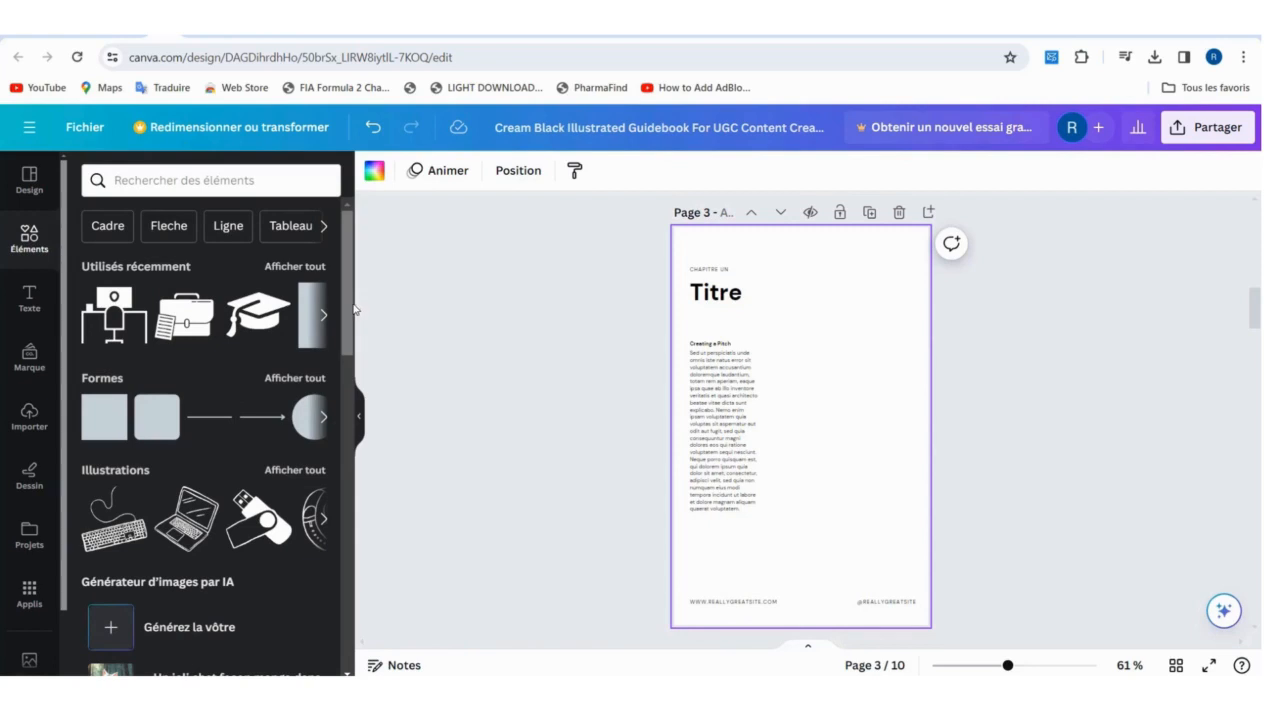
left_click_drag(355, 310, 350, 645)
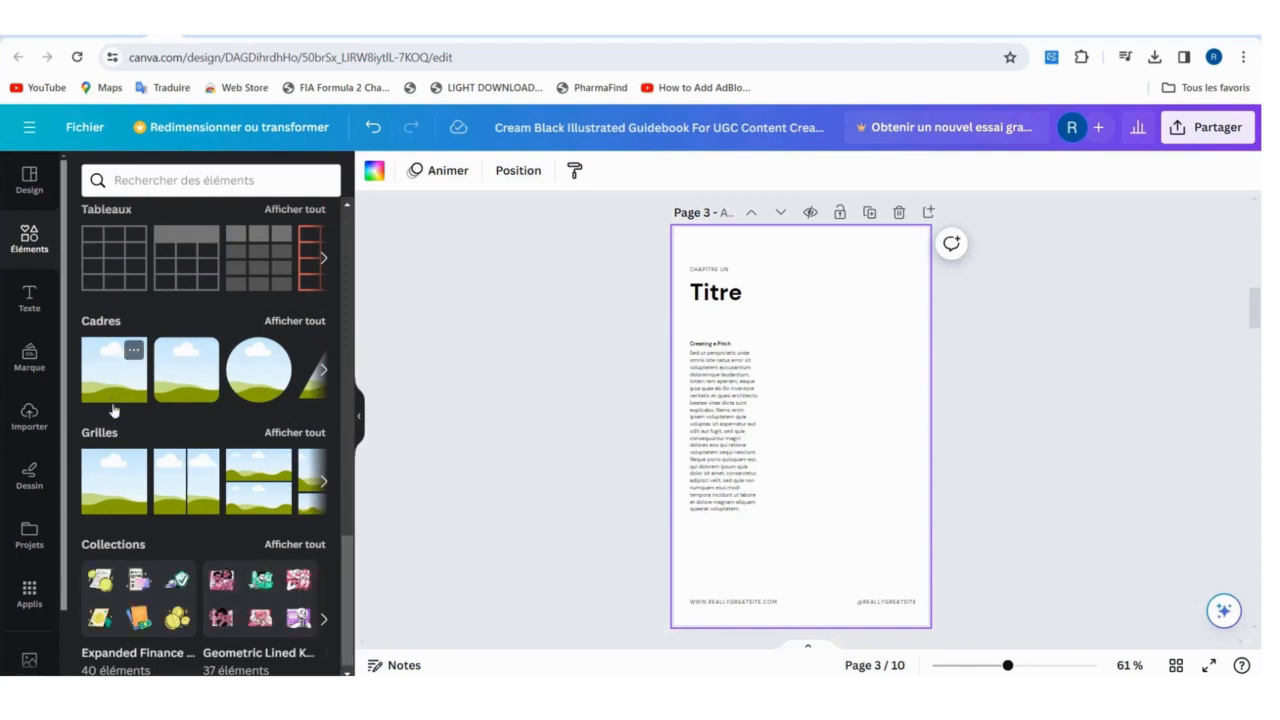
left_click(110, 473)
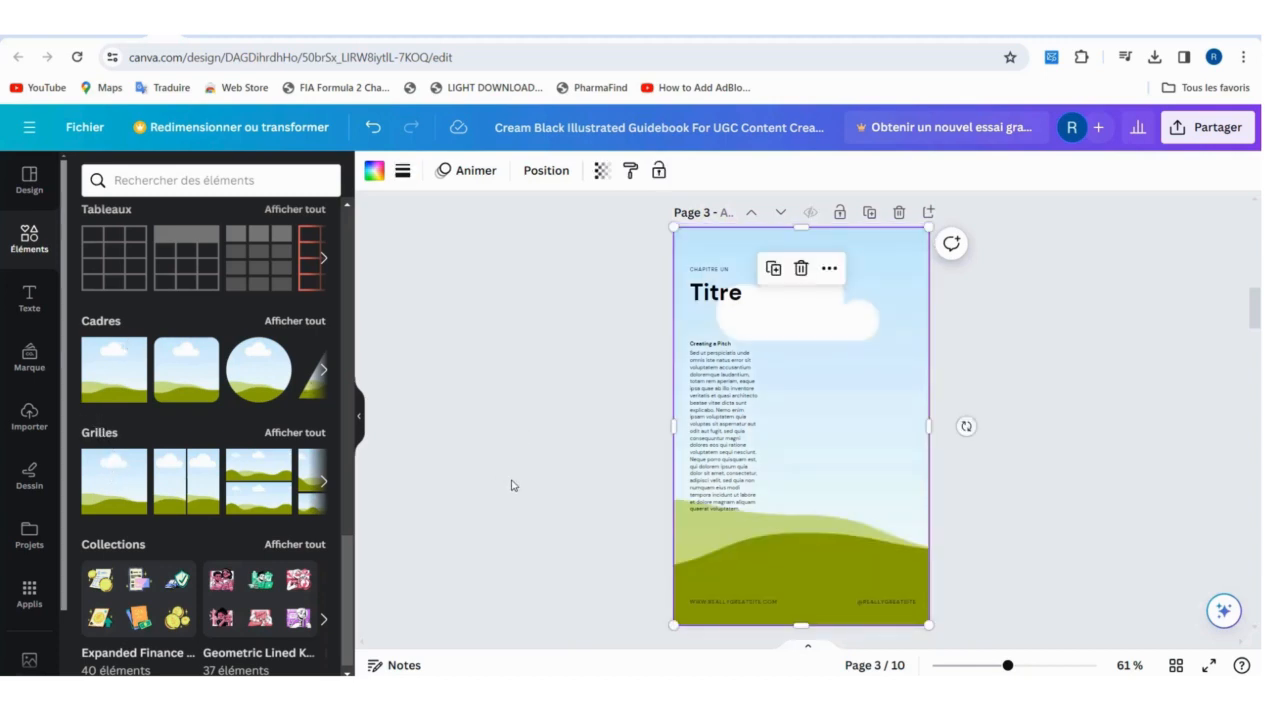
Replace page 3's full-page grid with a square frame stretched over the page's right half, and delete the footer handle it covers
left_click(372, 127)
left_click(131, 374)
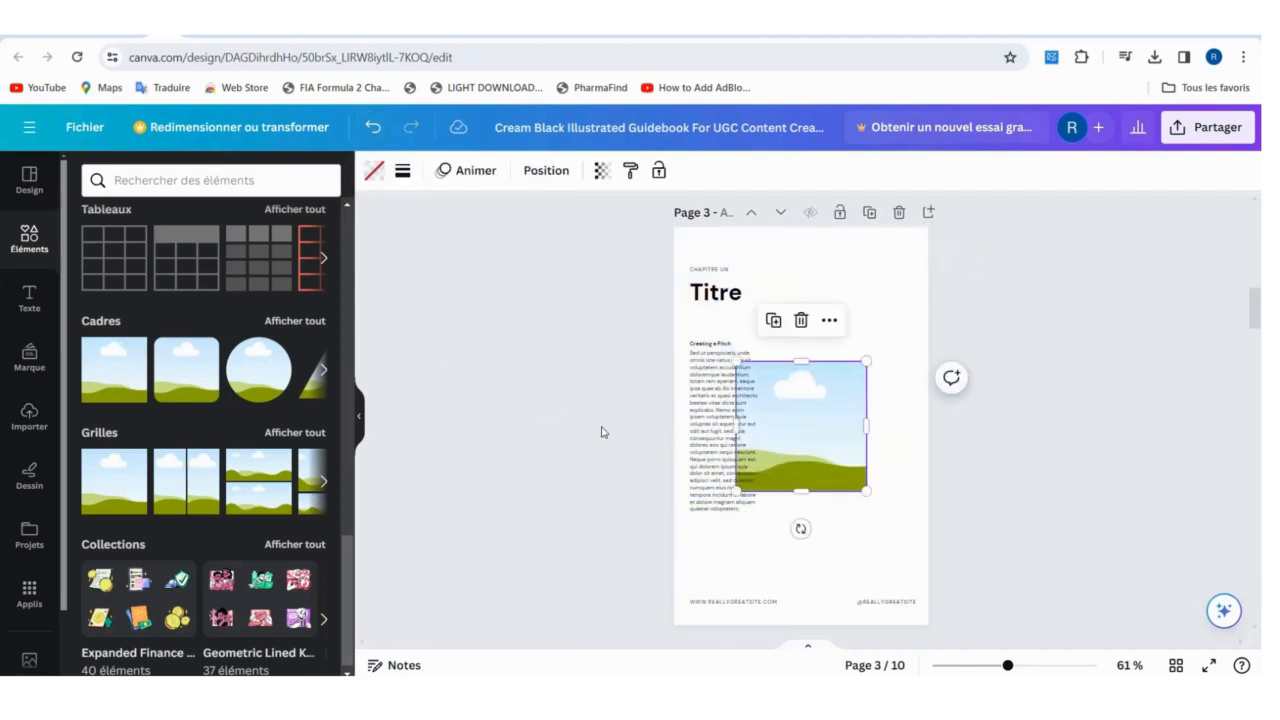
left_click_drag(809, 426, 861, 627)
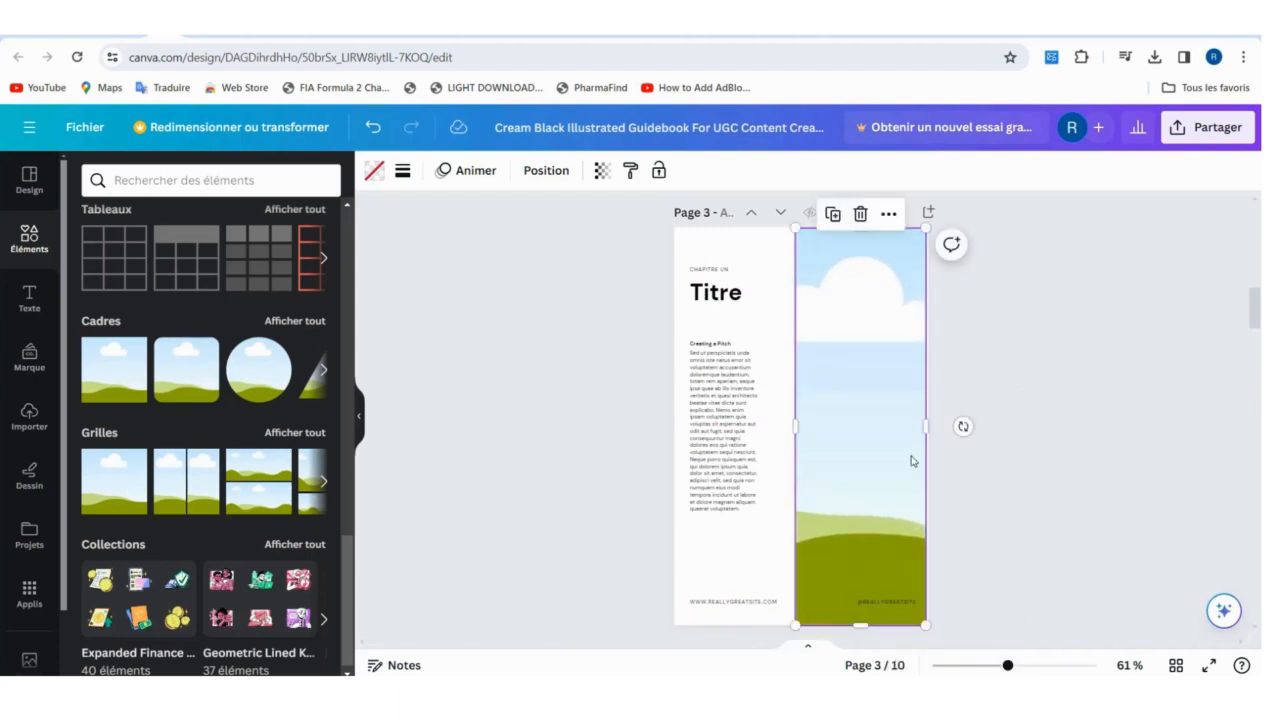
left_click_drag(924, 426, 929, 426)
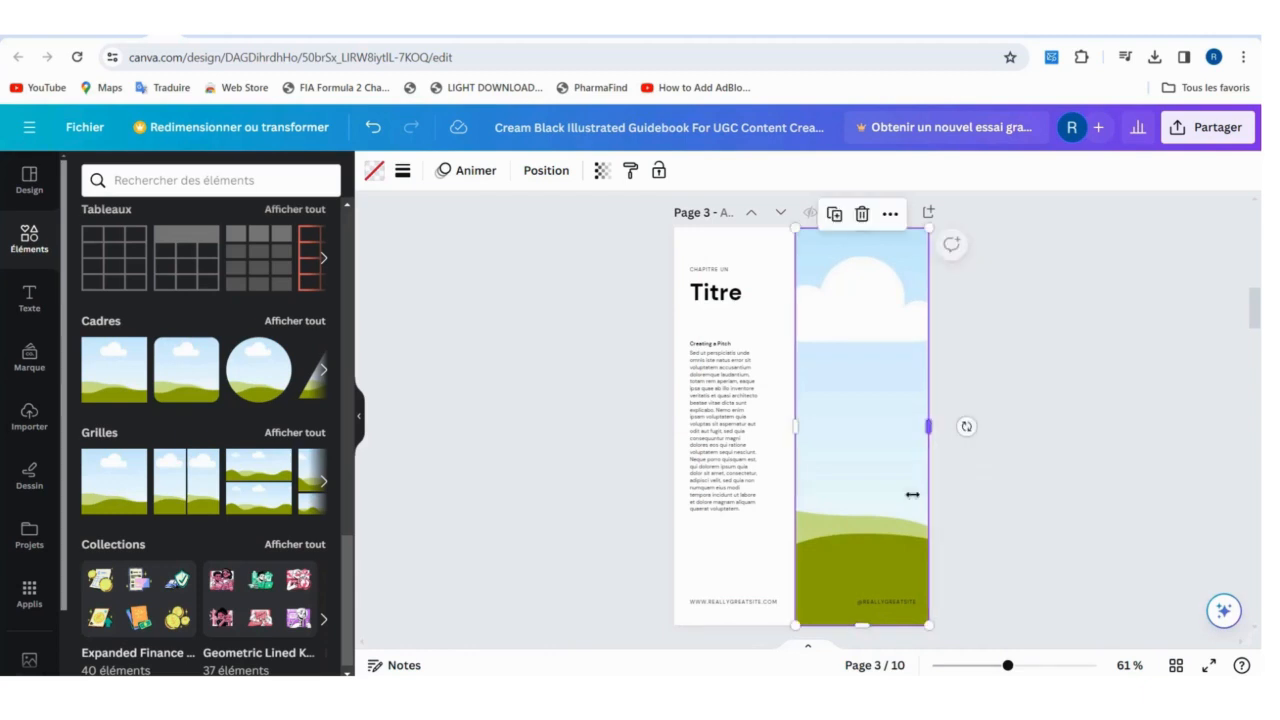
left_click(891, 602)
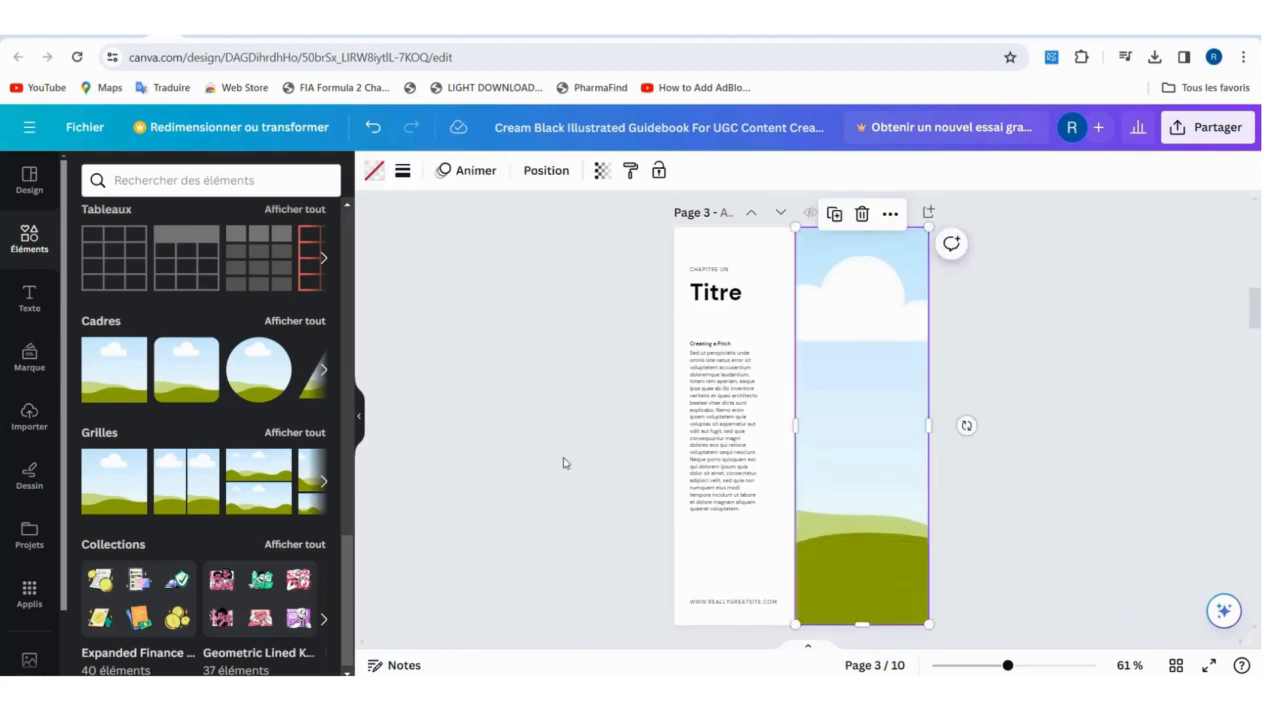
Fill page 3's frame with the uploaded photo of the woman in a white blazer sitting at a desk
left_click(29, 416)
scroll(350, 642, "down", 3)
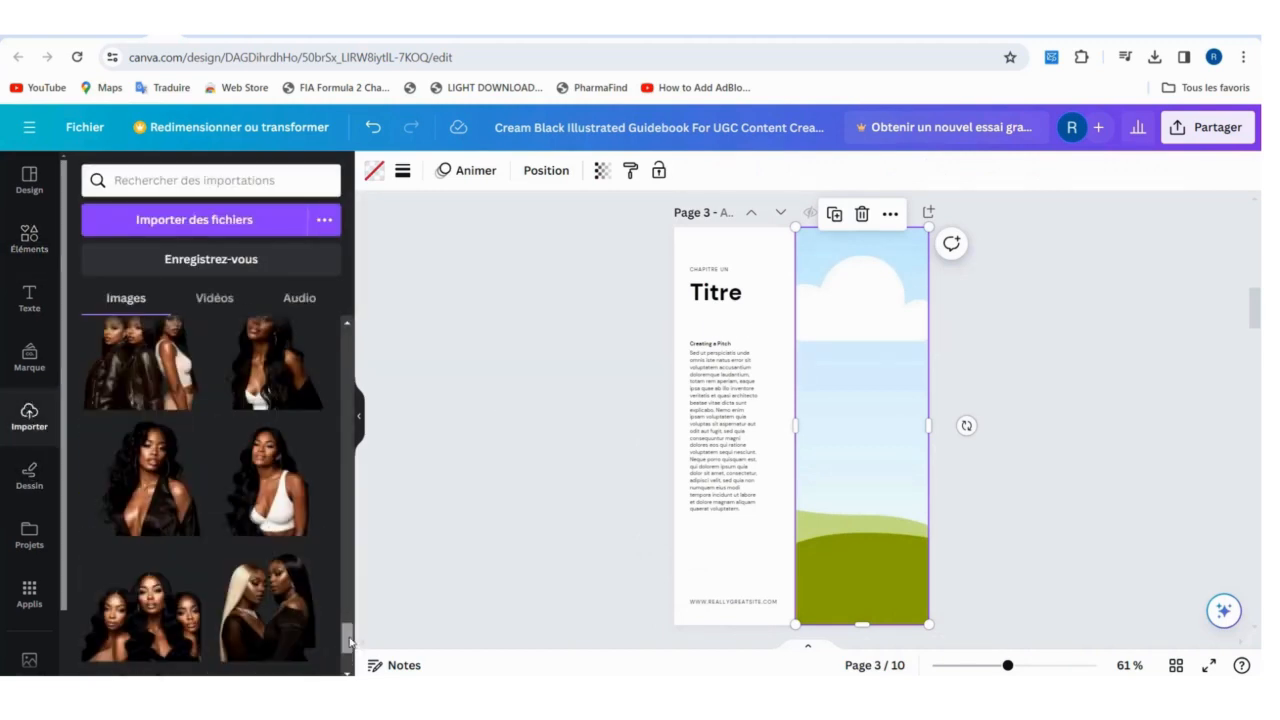
left_click_drag(350, 642, 329, 278)
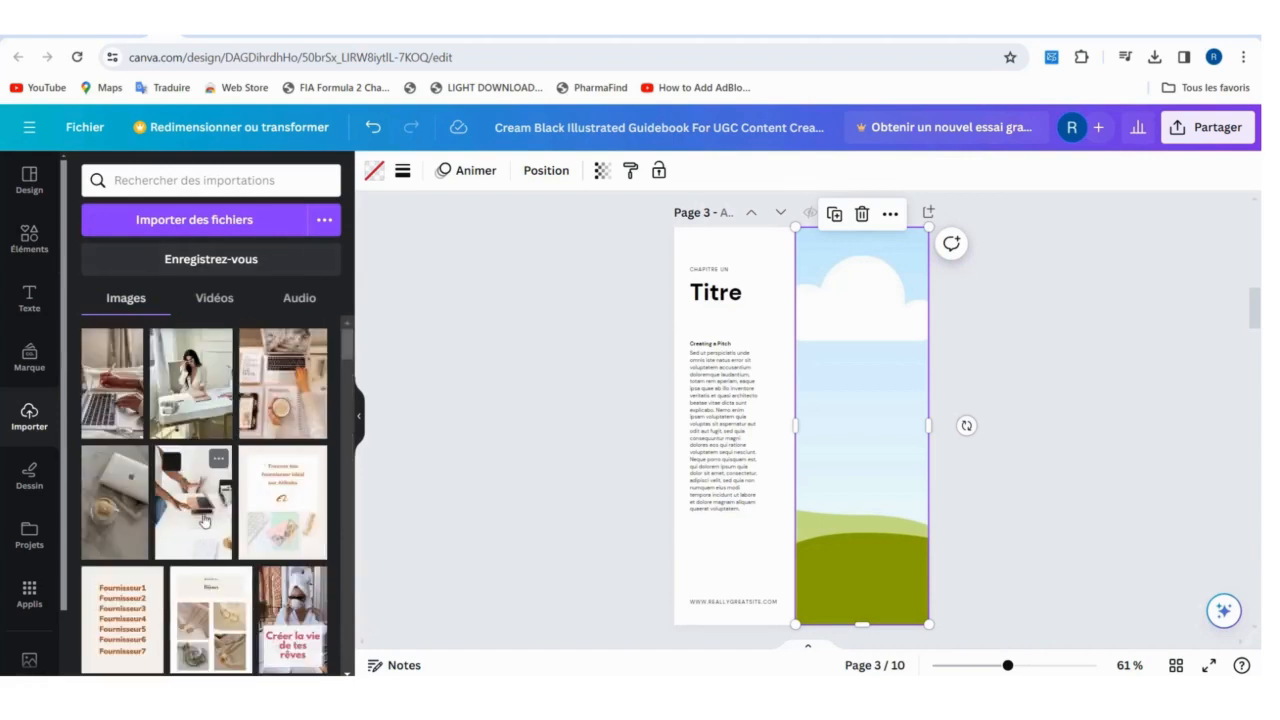
left_click(186, 406)
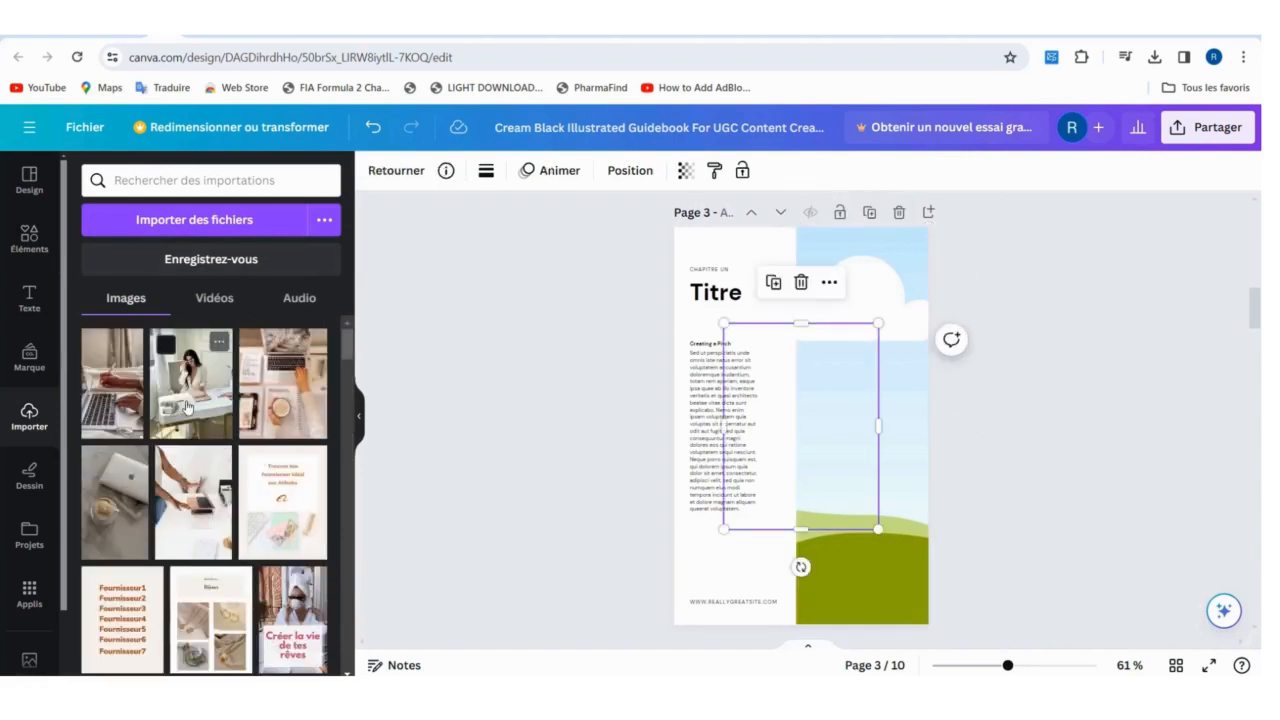
left_click_drag(821, 391, 821, 391)
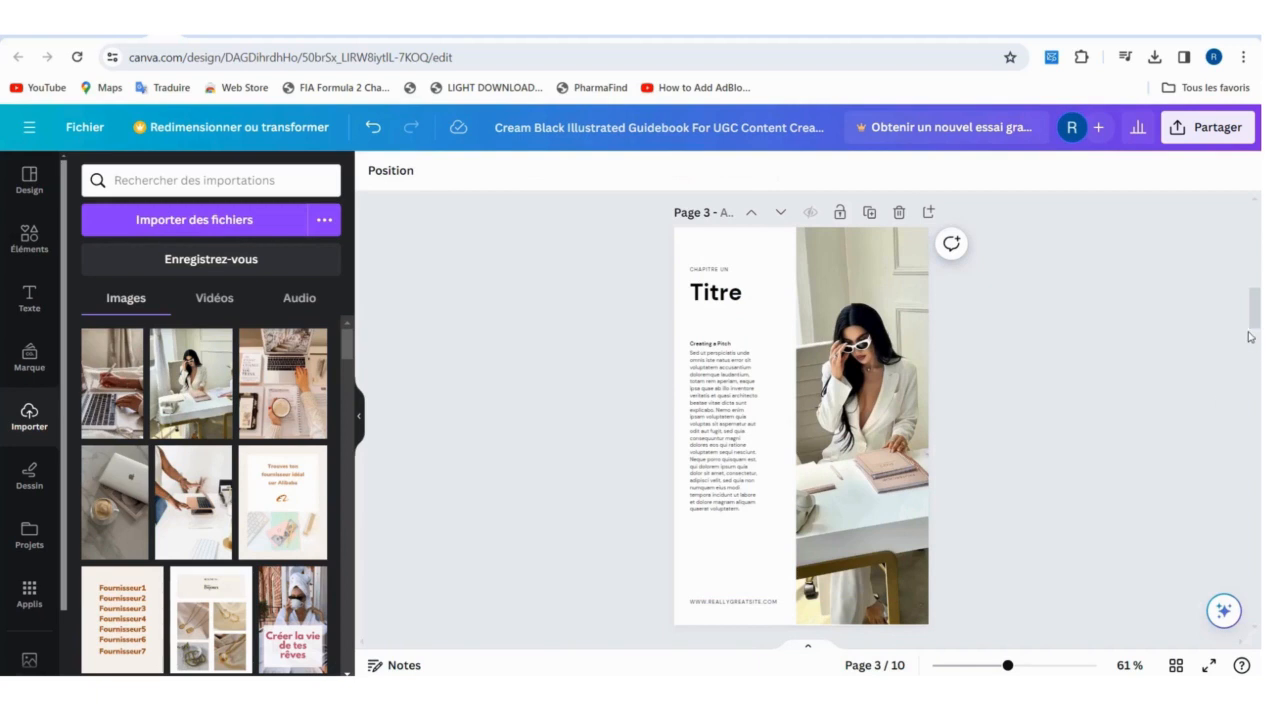
Add a blank page at the end of the document and move it up to become page 4
scroll(1255, 311, "down", 5)
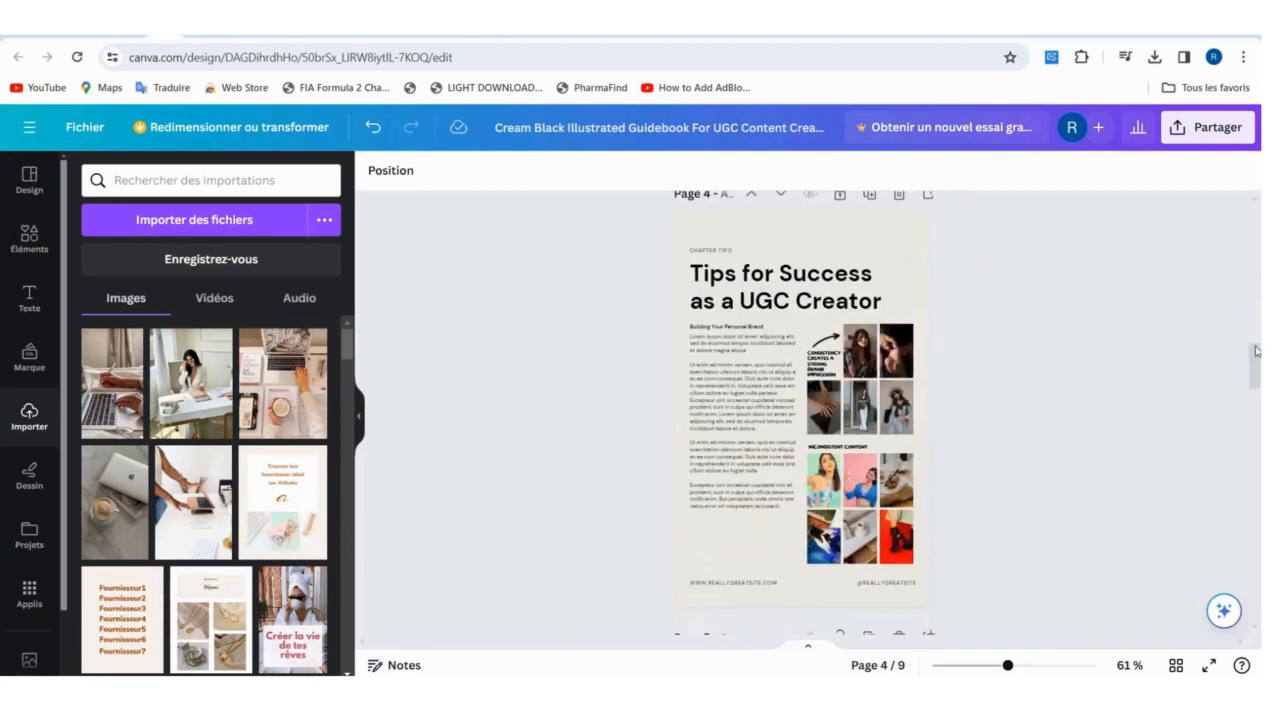
left_click_drag(1255, 362, 1256, 612)
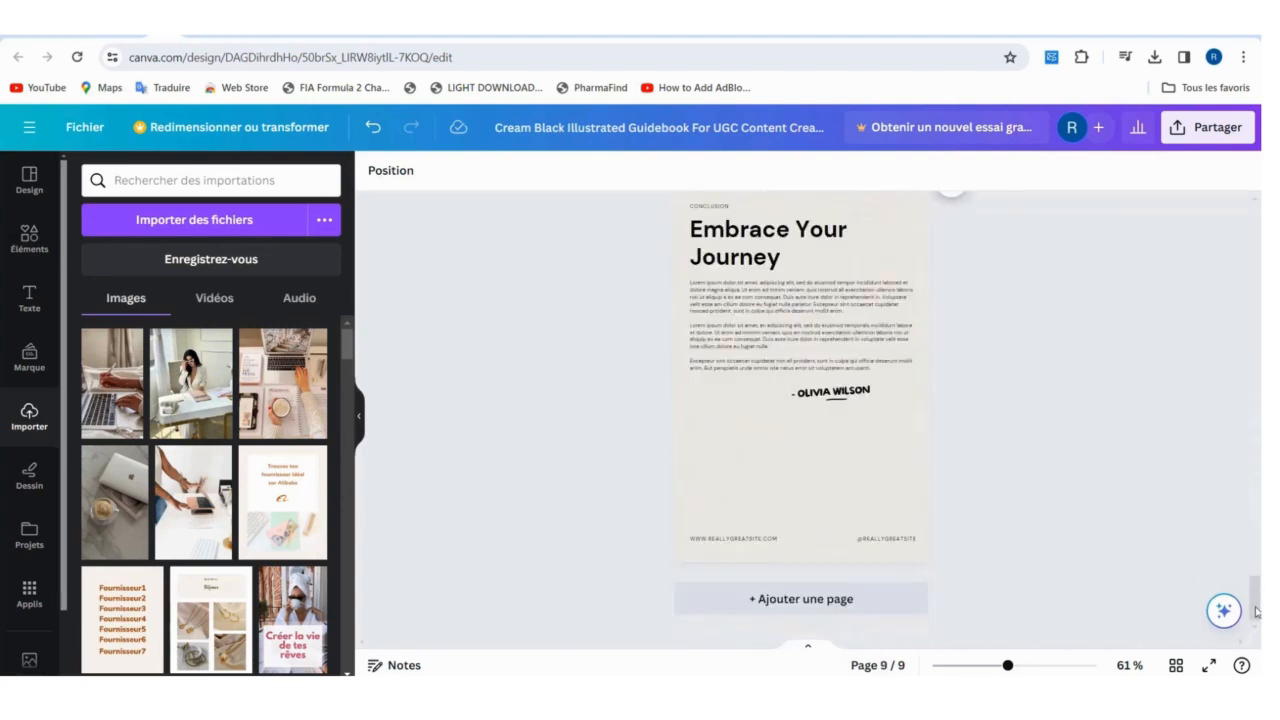
left_click(792, 608)
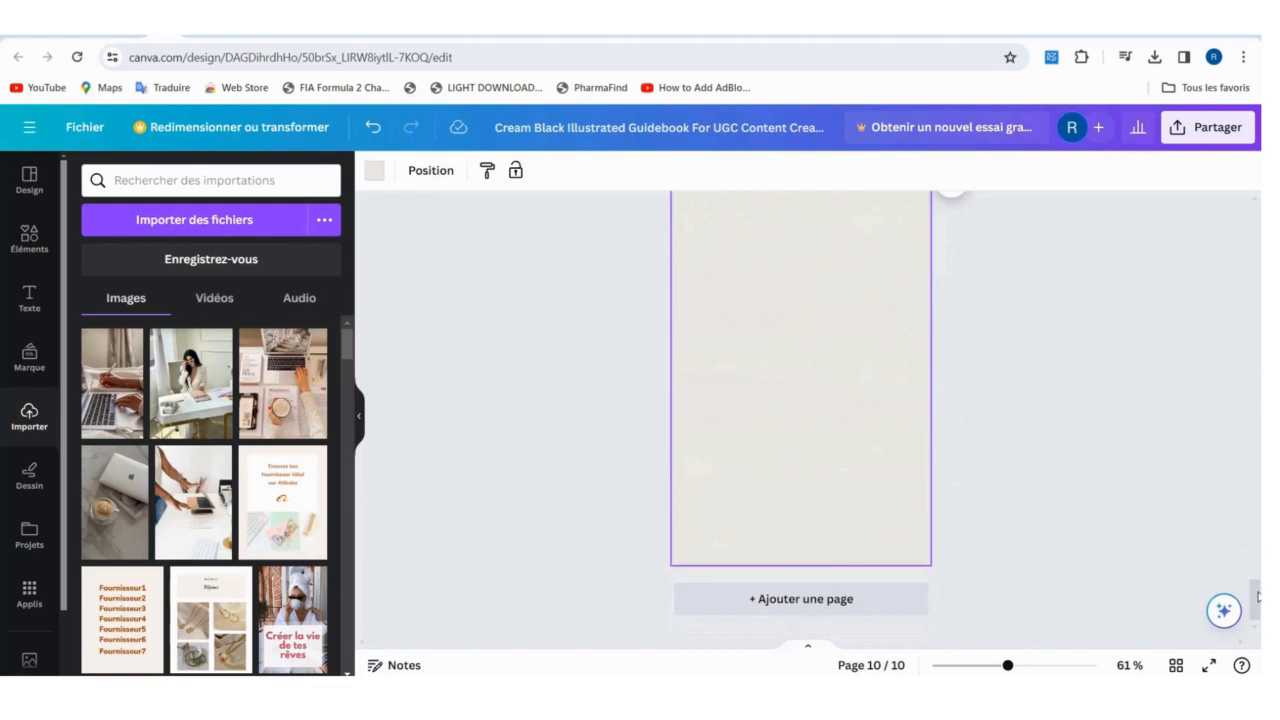
left_click_drag(1257, 597, 1257, 584)
left_click(759, 292)
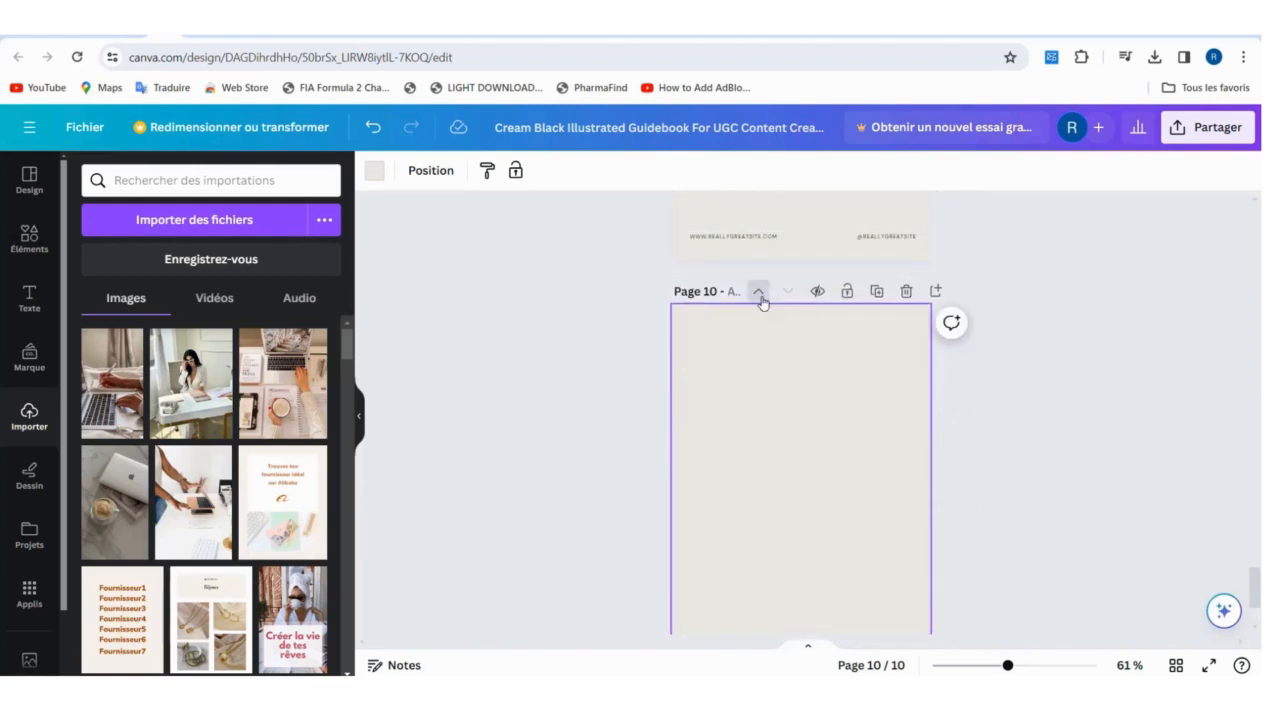
left_click(759, 292)
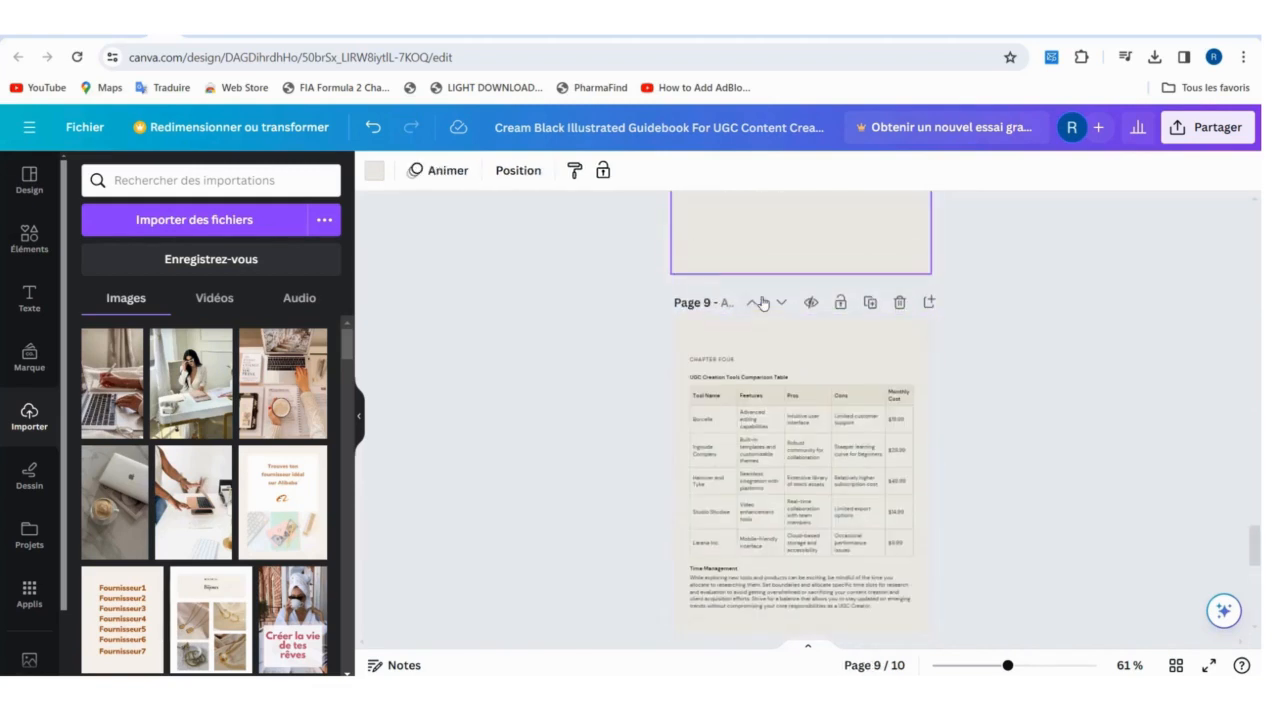
left_click(760, 294)
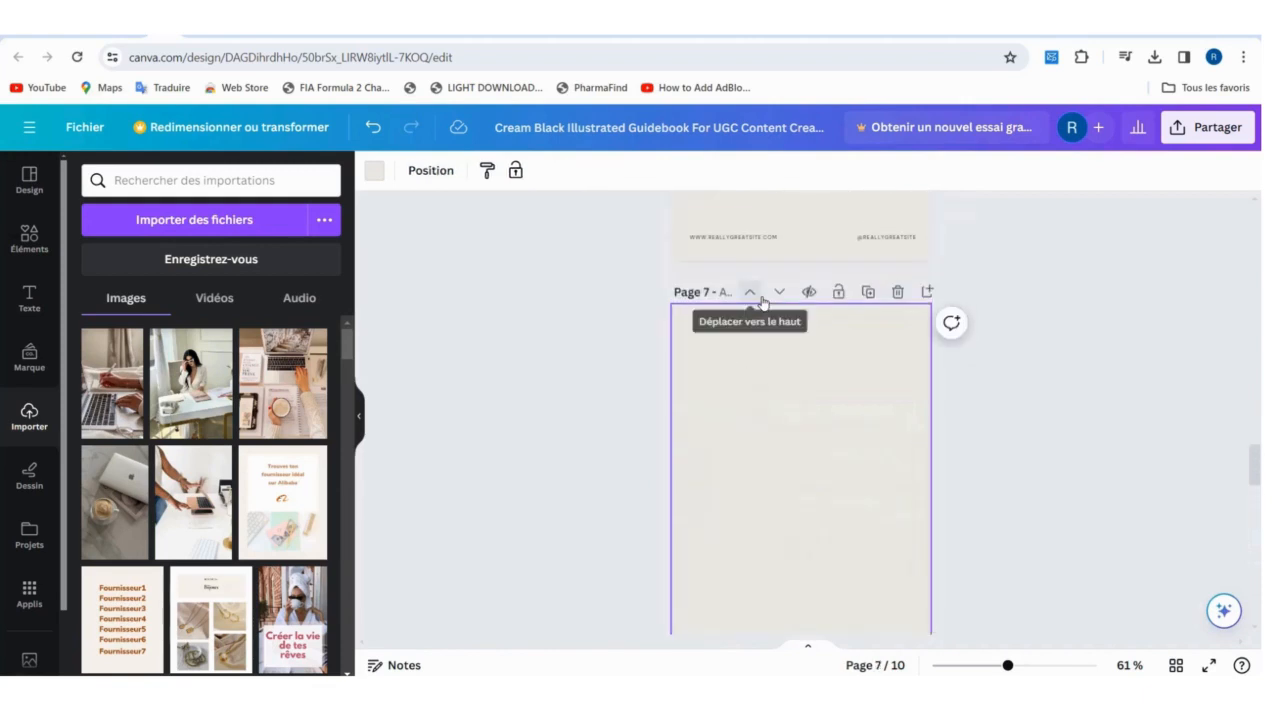
left_click(760, 296)
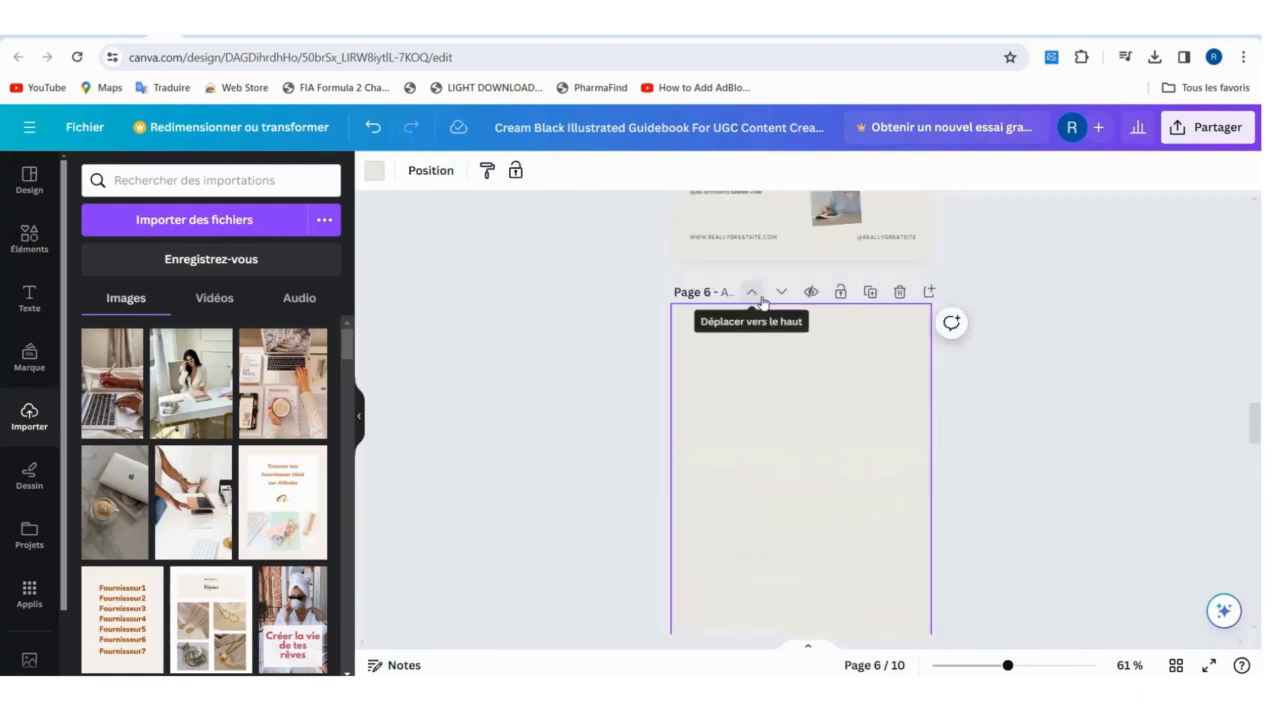
left_click(760, 296)
left_click(761, 296)
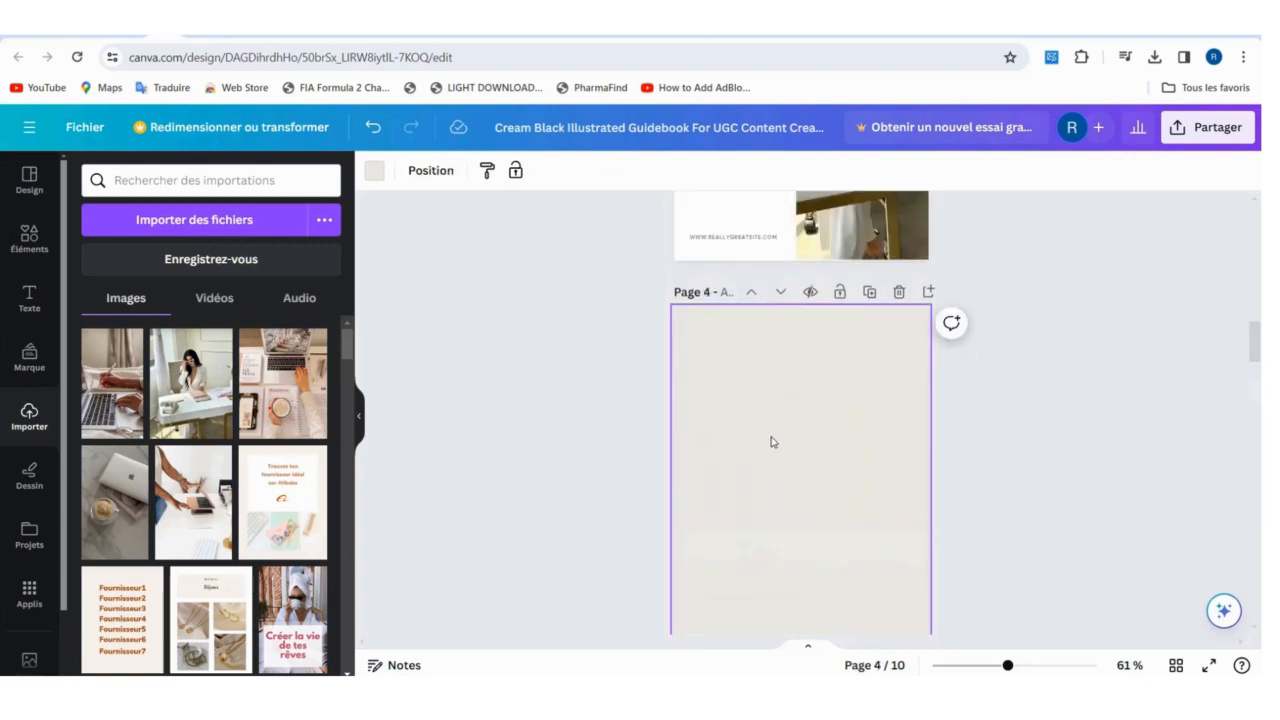
Set page 4's background to the light pinkish beige from the photo colours
left_click(372, 175)
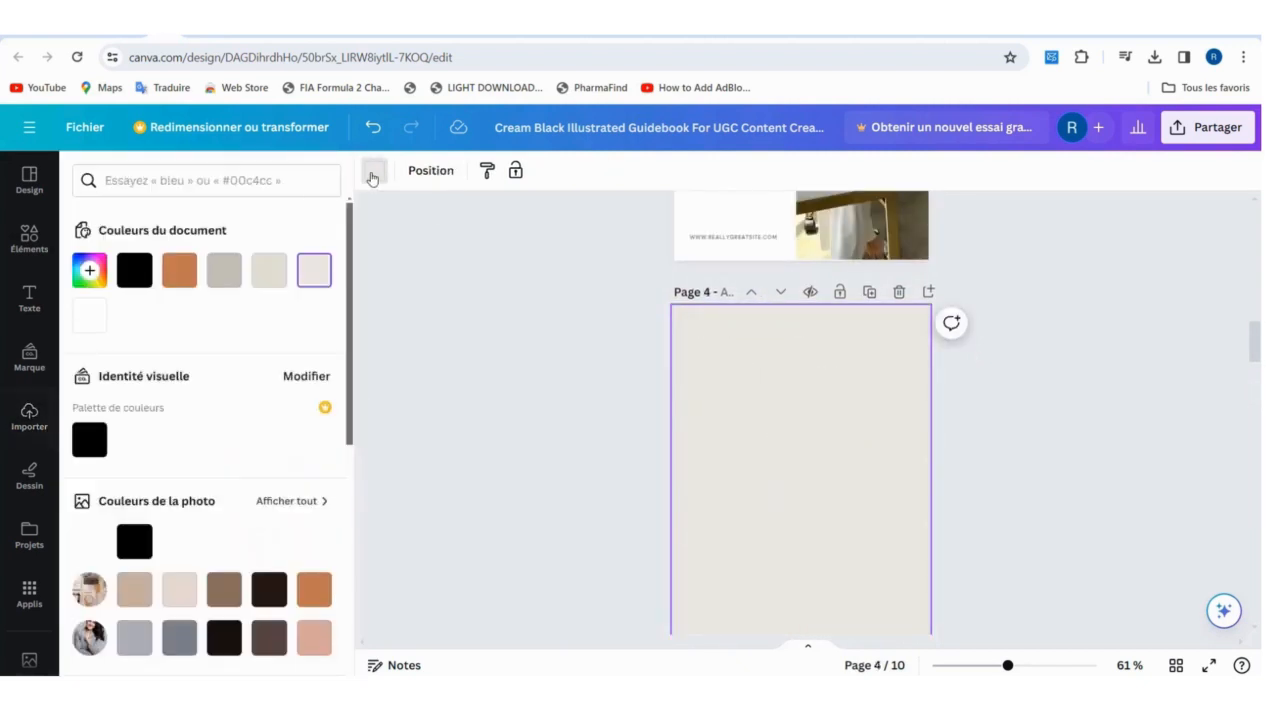
left_click(89, 318)
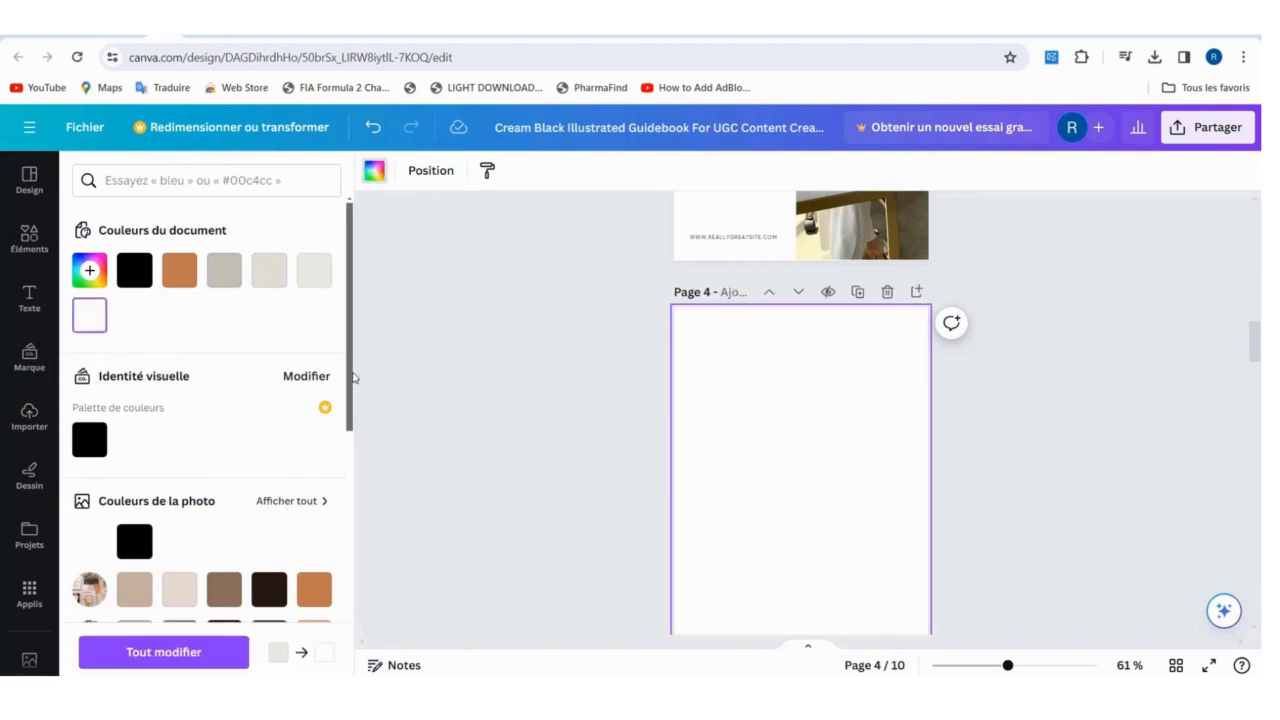
left_click_drag(351, 378, 354, 446)
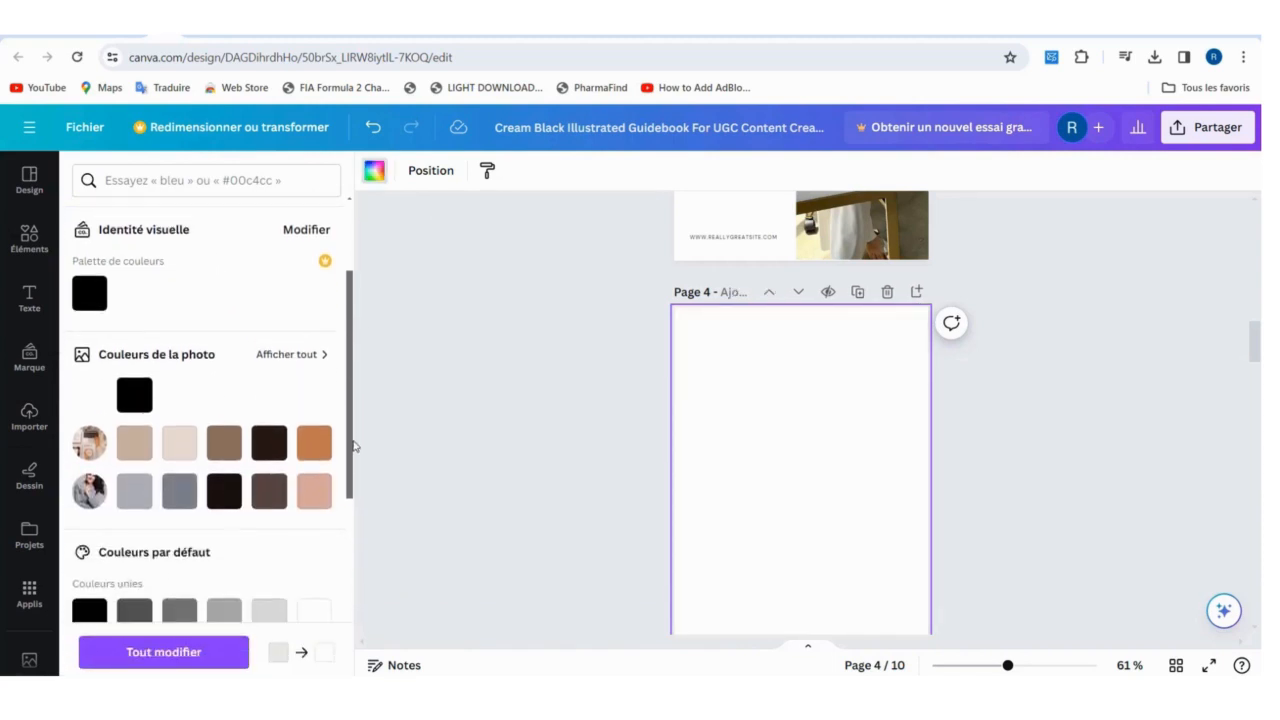
left_click(181, 449)
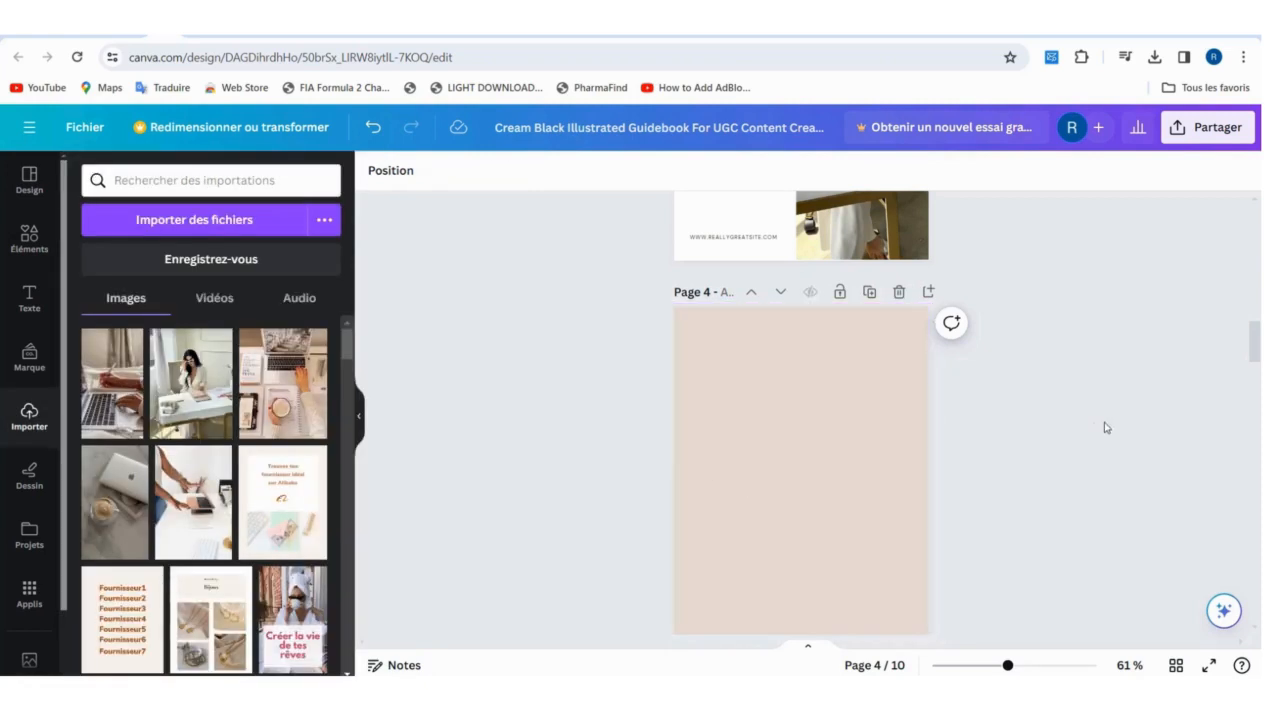
Insert a square frame on page 4, enlarged to slightly more than the page width and covering the page's lower part
left_click_drag(1258, 347, 1259, 355)
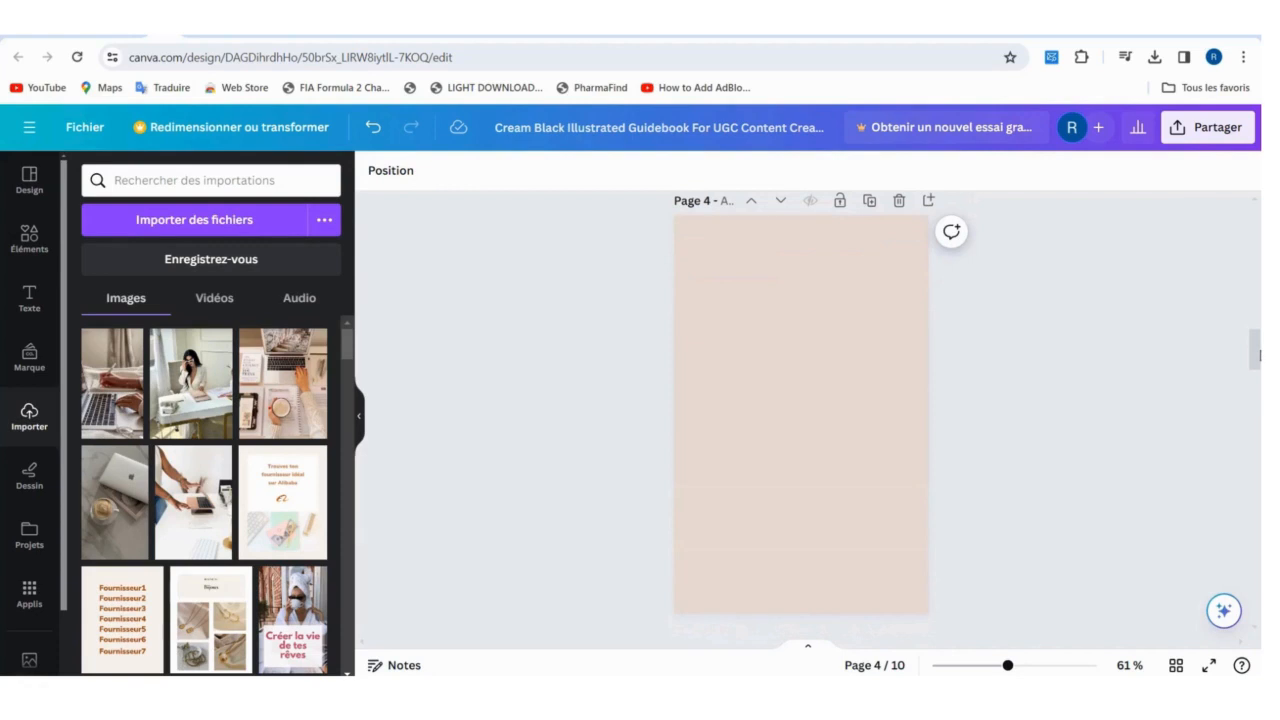
left_click(30, 240)
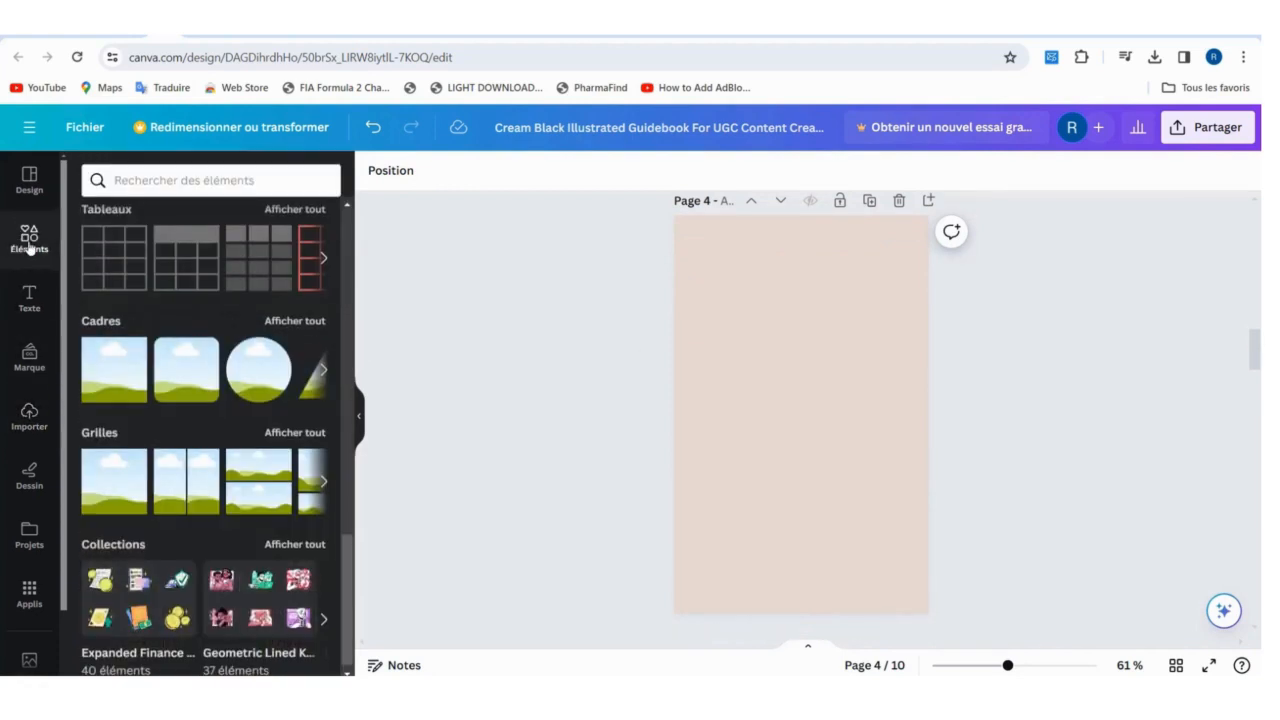
left_click(92, 384)
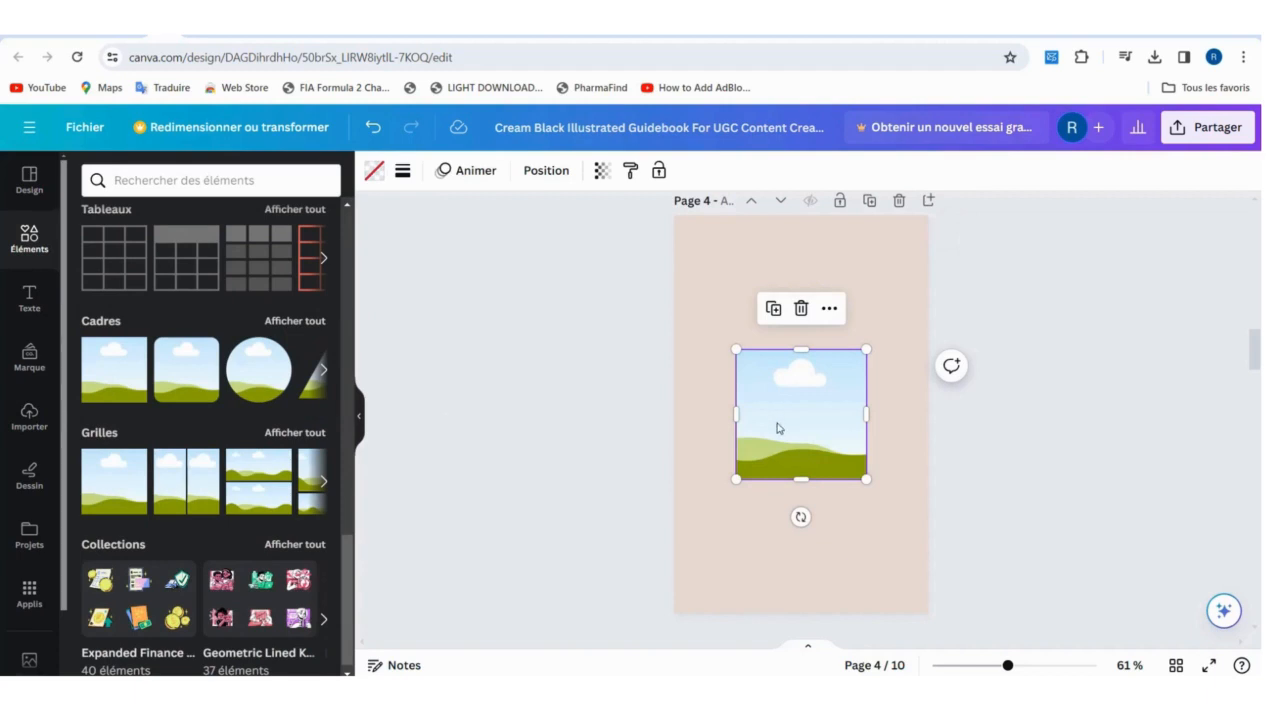
left_click_drag(867, 480, 1003, 614)
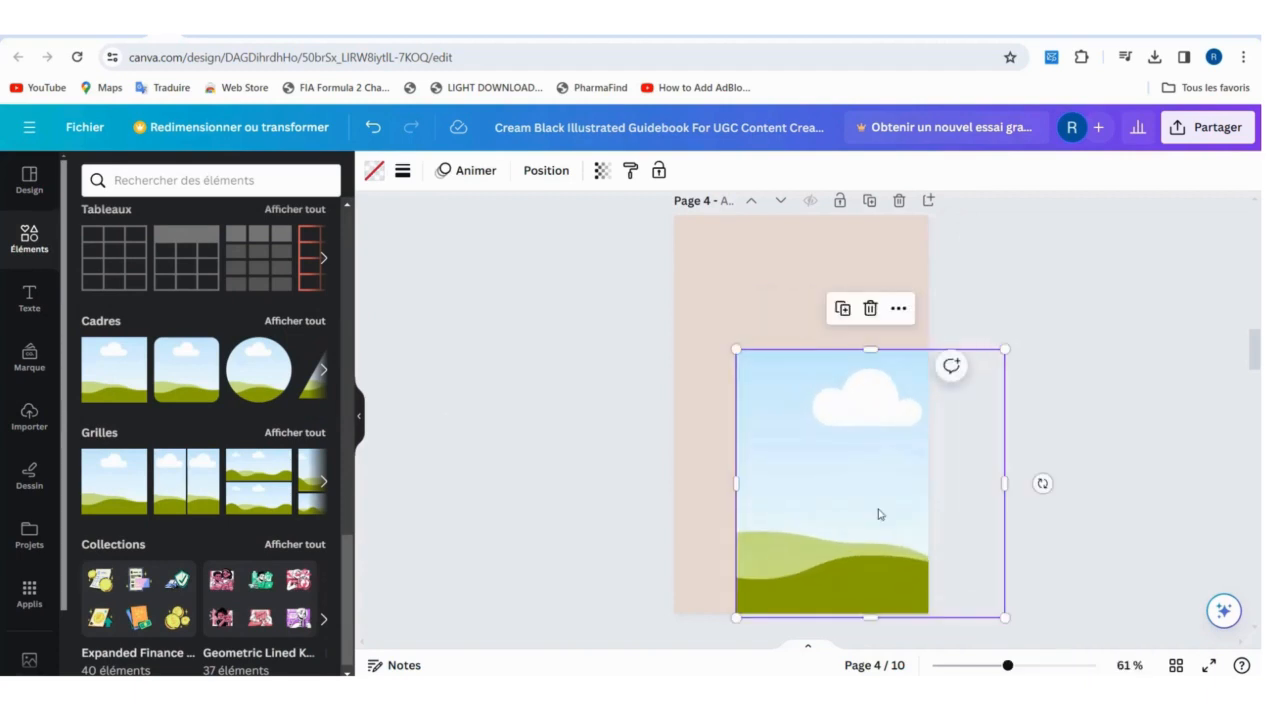
left_click_drag(880, 514, 808, 527)
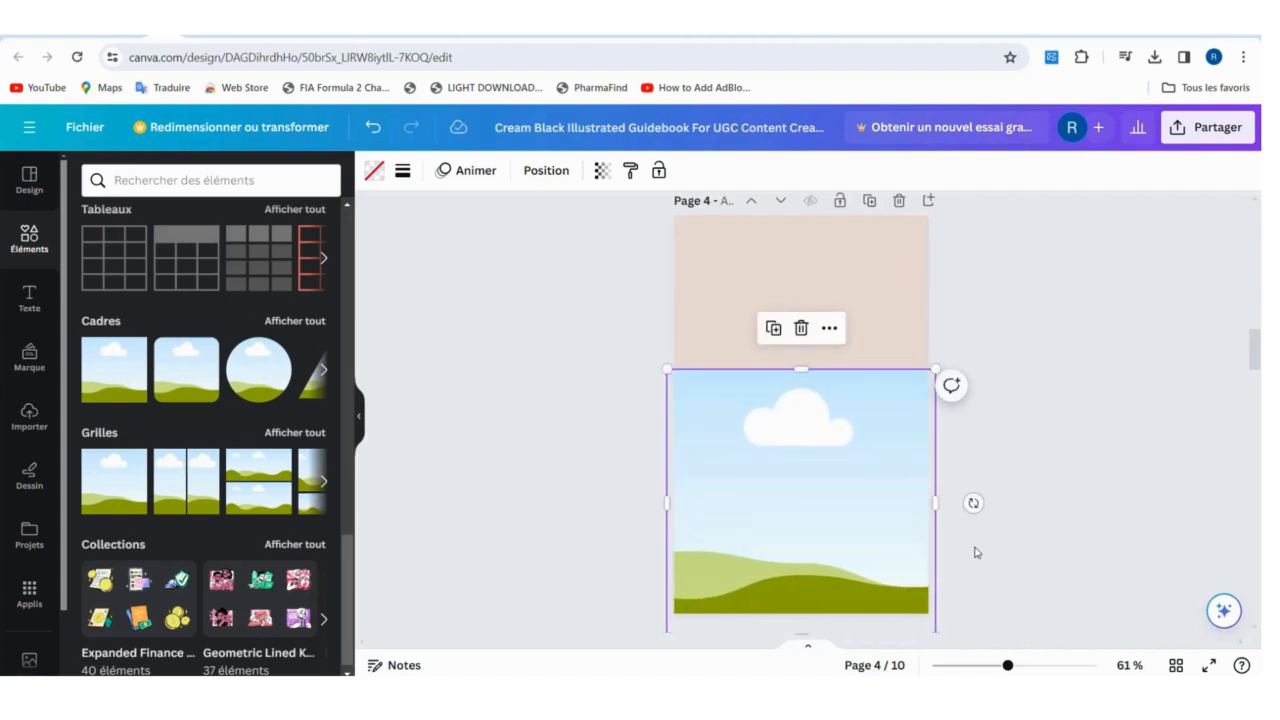
left_click(976, 552)
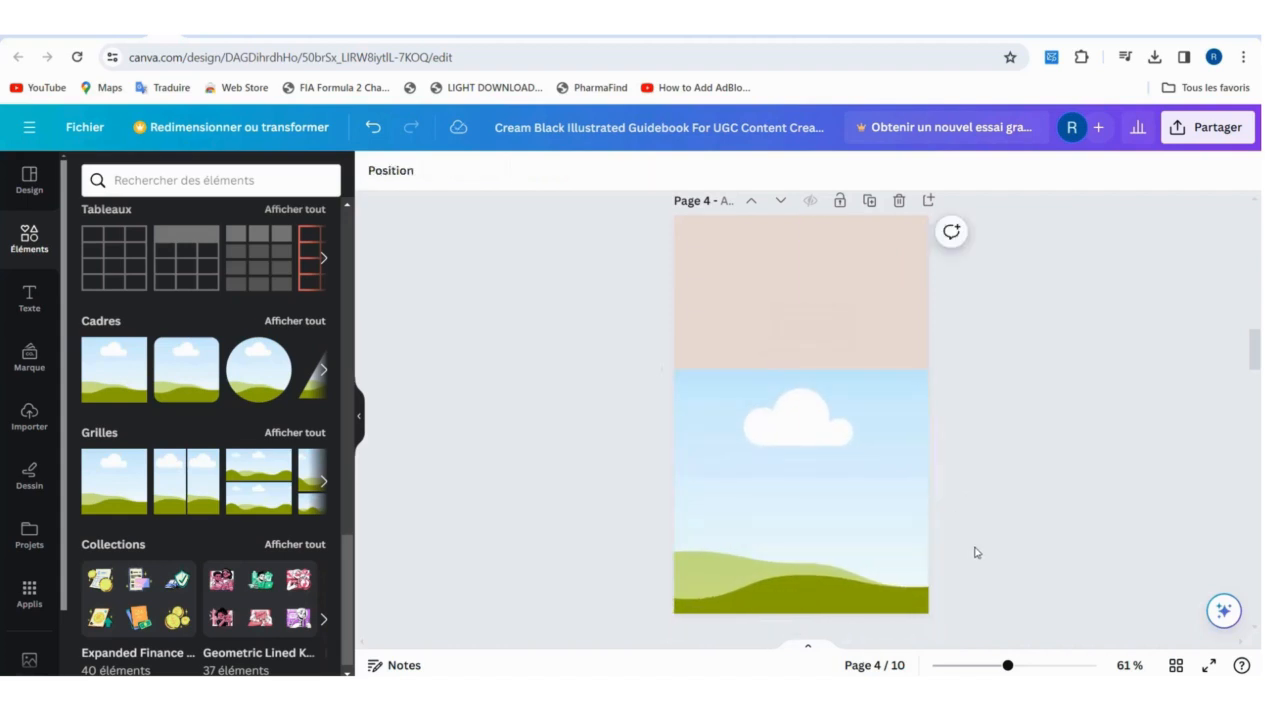
Fill page 4's frame with the uploaded photo of a laptop and a coffee cup on marble
left_click(29, 420)
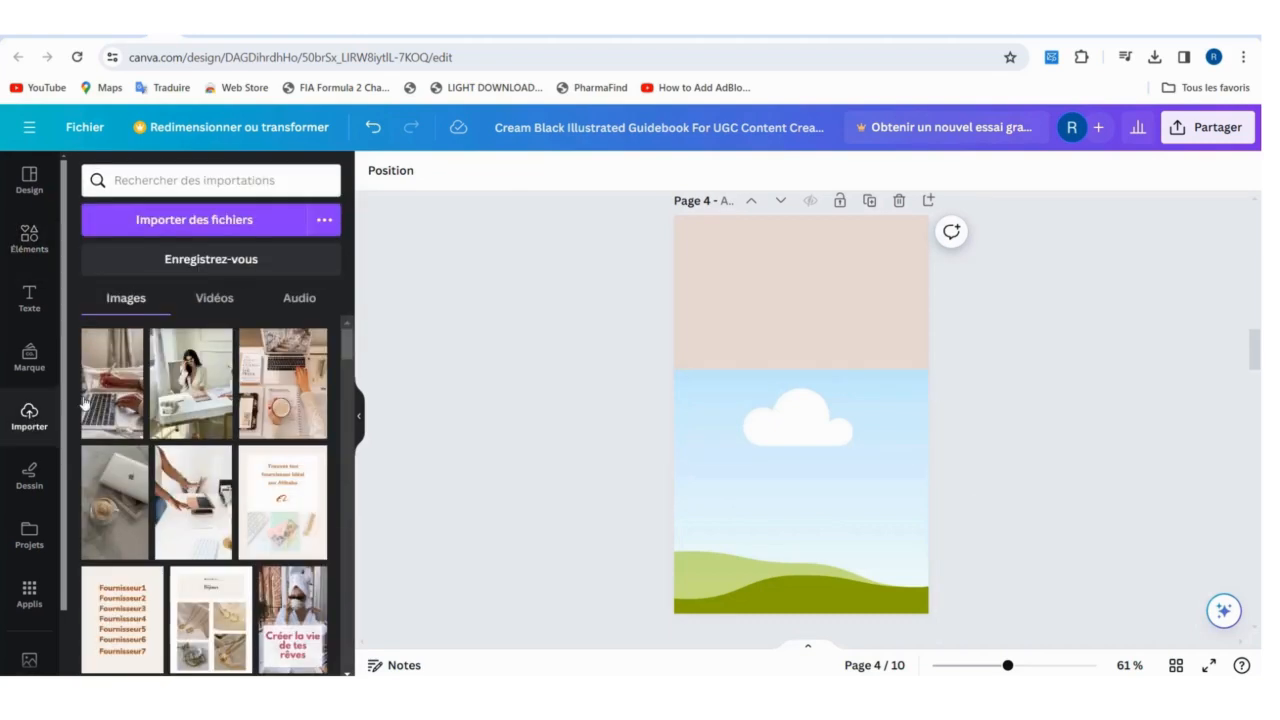
left_click(117, 490)
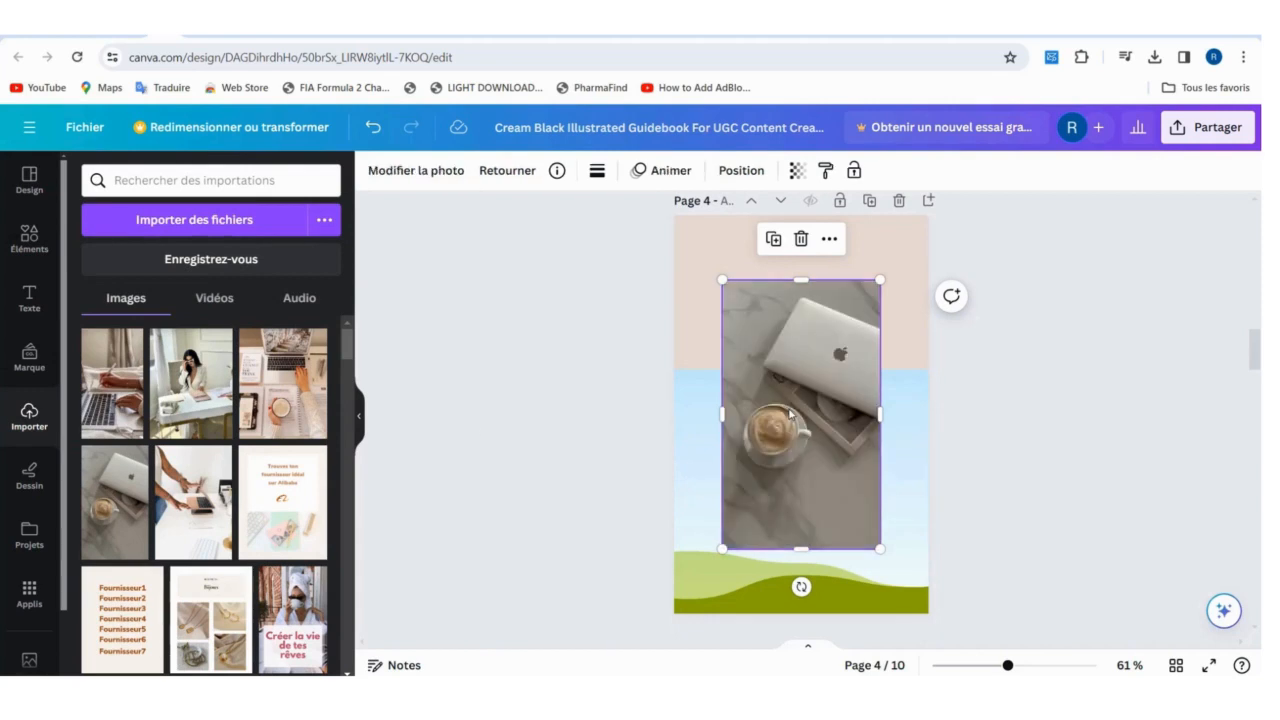
left_click_drag(793, 445, 795, 453)
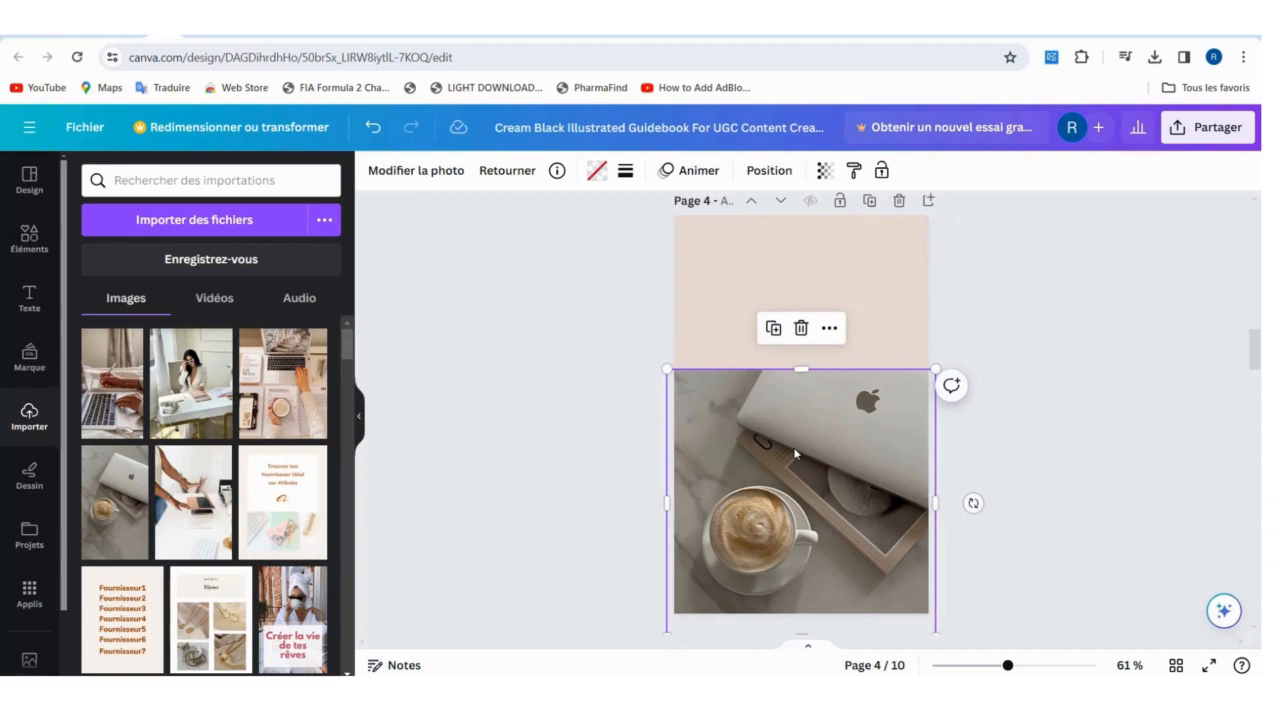
Adjust the crop of page 4's laptop photo by shifting the image down inside its frame
double_click(794, 452)
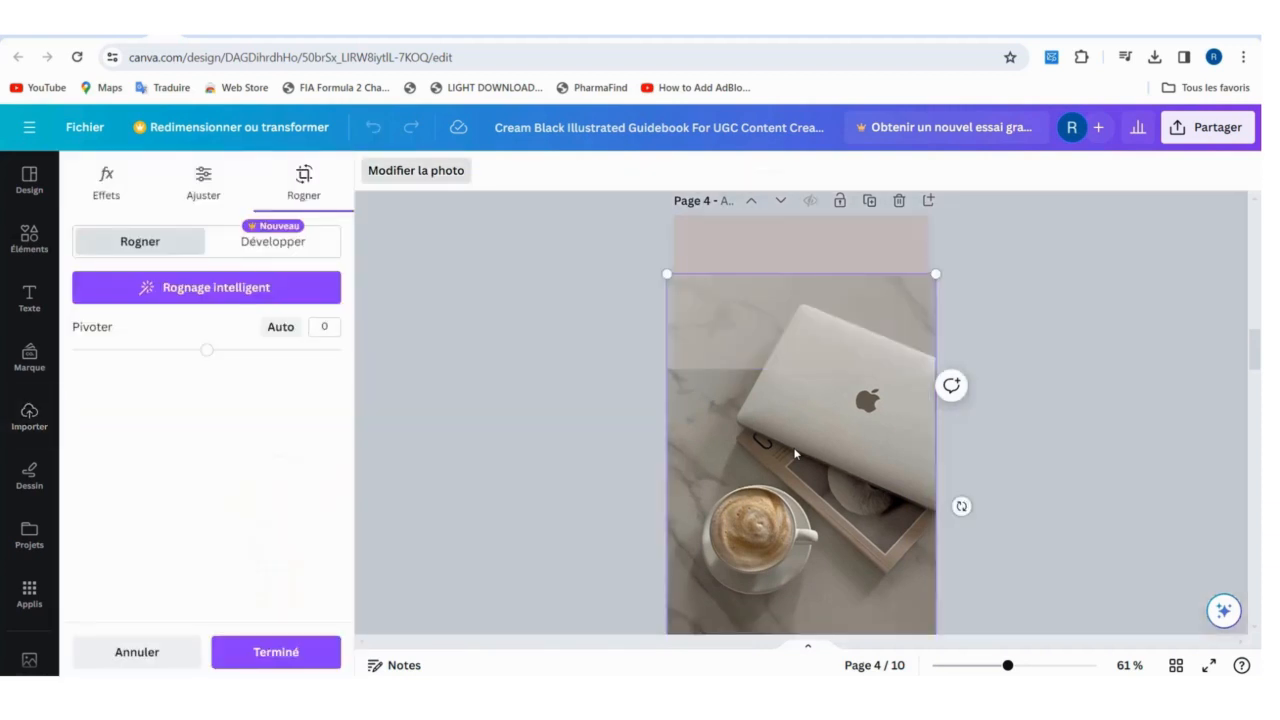
left_click_drag(793, 448, 805, 509)
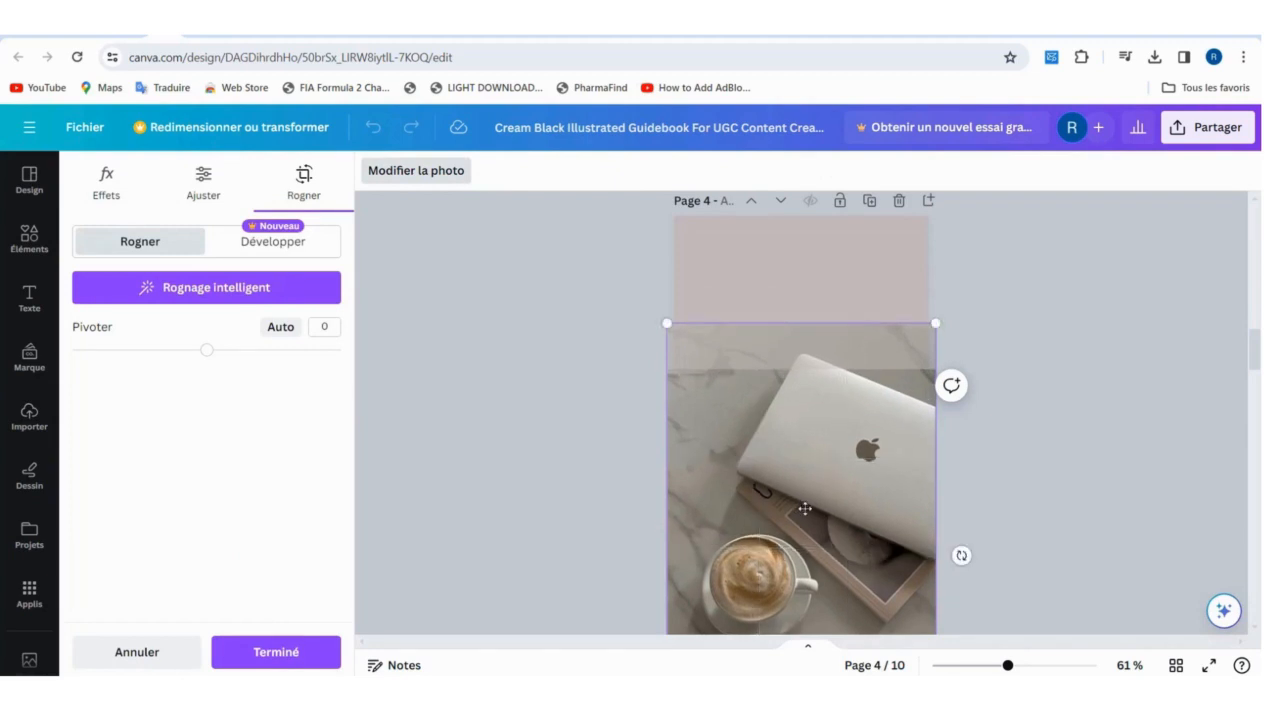
left_click(1003, 471)
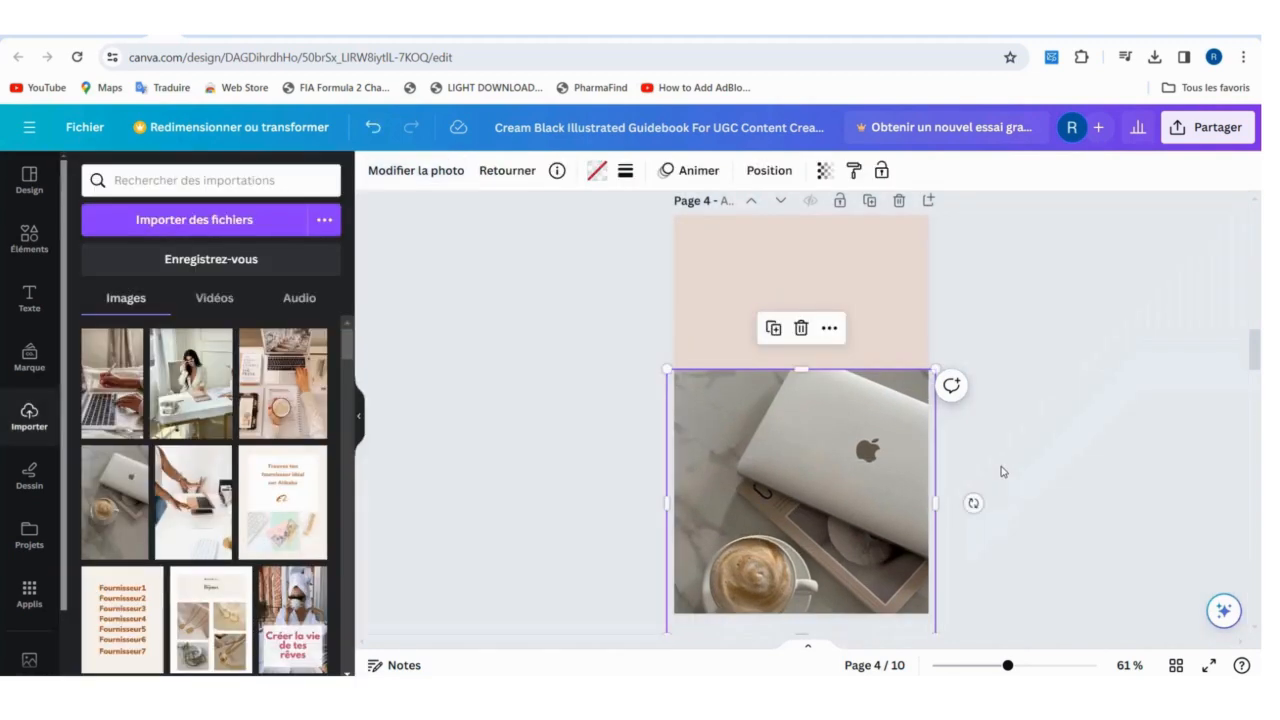
left_click(1003, 471)
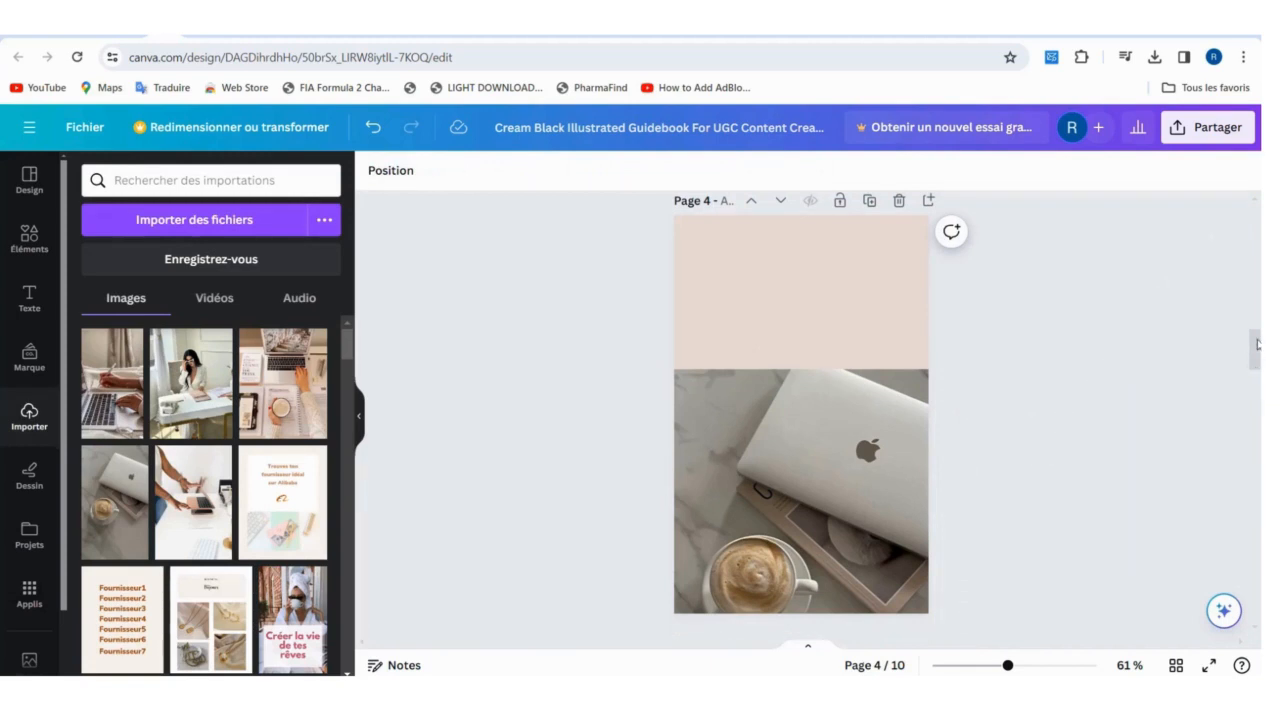
Copy the "Being Professional" text block from the template page and paste it onto page 4
mouse_move(1256, 353)
left_mouse_down()
mouse_move(1257, 430)
mouse_move(1258, 345)
mouse_move(1259, 357)
left_mouse_up()
left_click(851, 483)
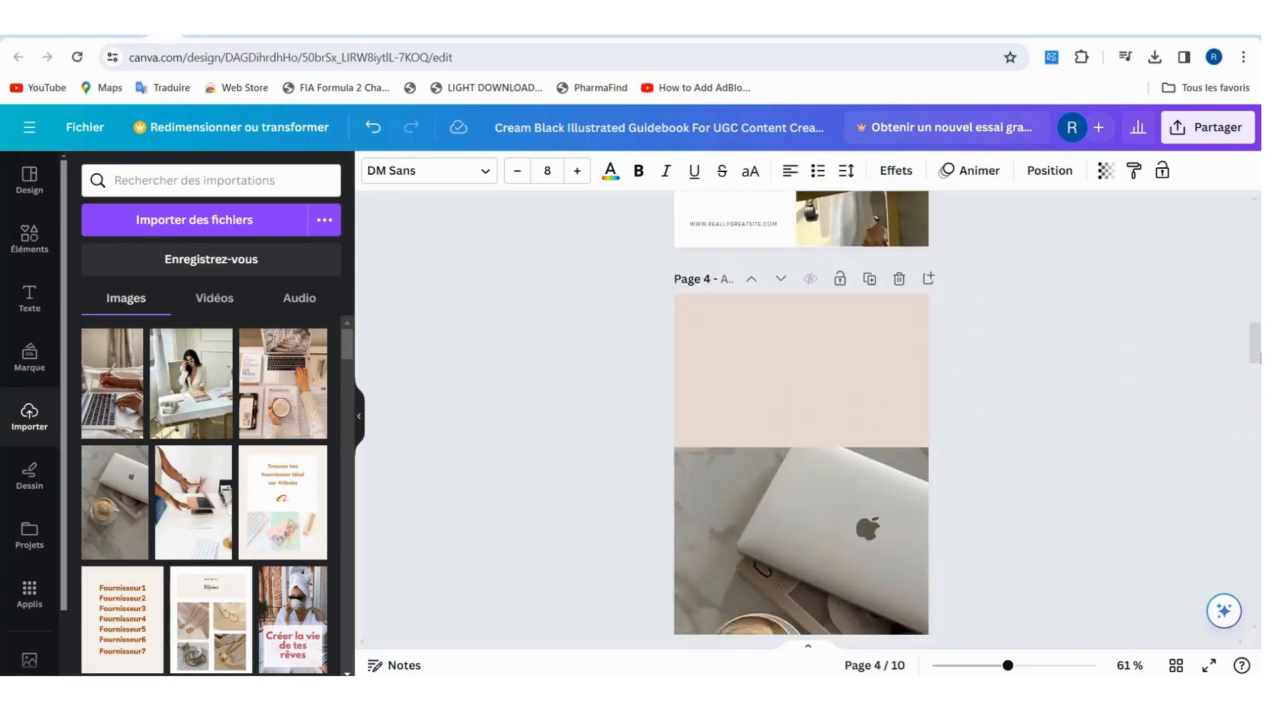
left_click(775, 372)
key("ctrl+v")
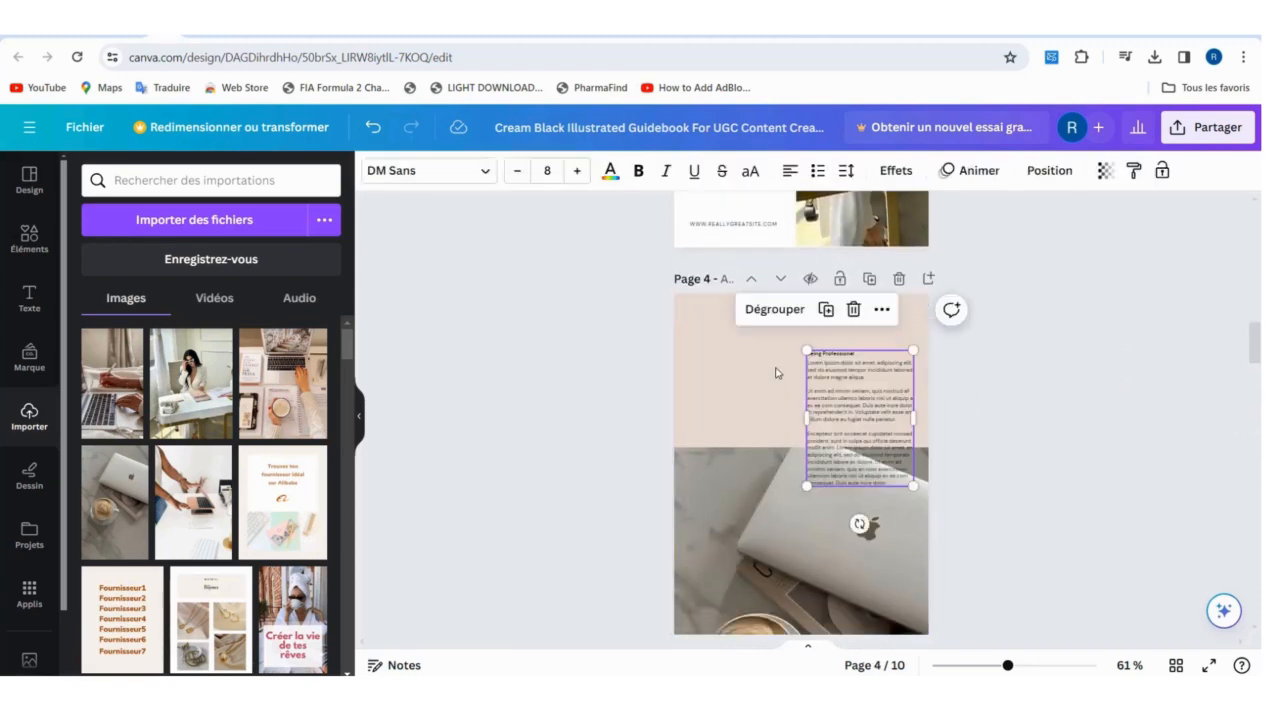
Widen the "Being Professional" text block to nearly page 4's width and centre it in the beige area above the photo
left_click_drag(872, 414, 919, 358)
left_click_drag(754, 349, 690, 354)
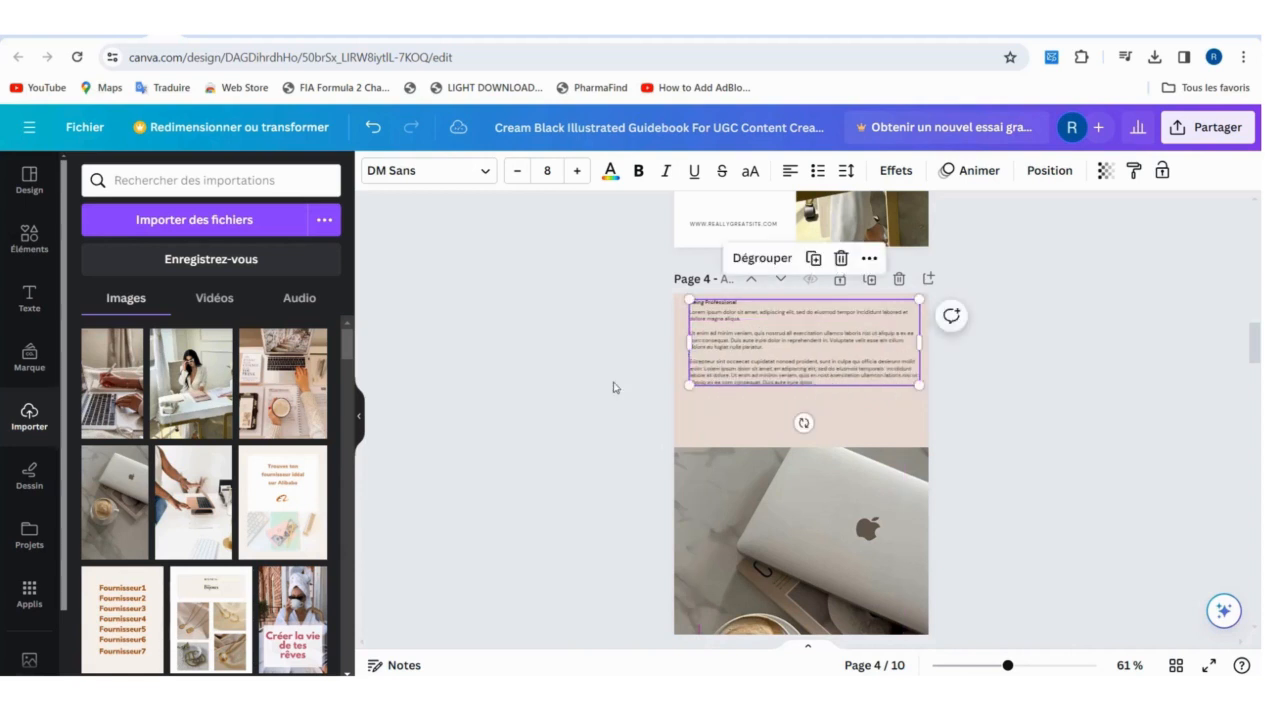
left_click(611, 386)
left_click_drag(851, 331, 848, 356)
left_click(975, 450)
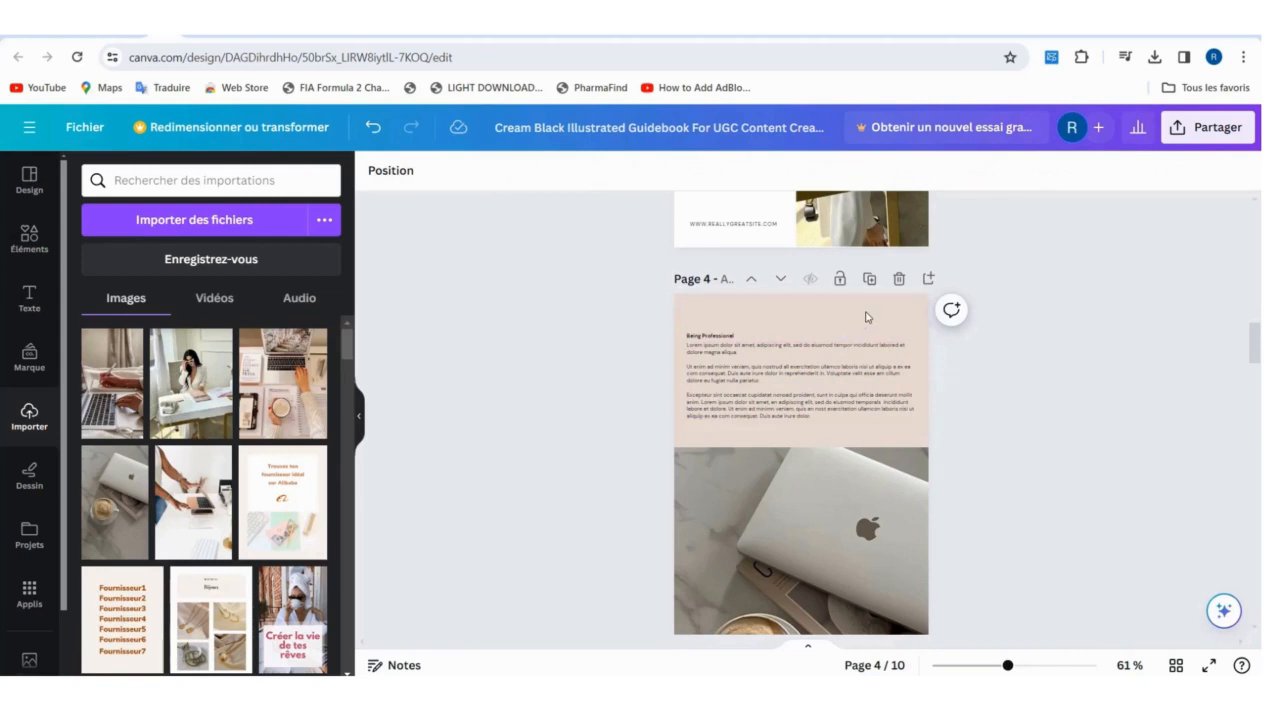
Delete page 5, "Tips for Success as a UGC Creator", and add a blank page at the end of the document
left_click_drag(1008, 665, 981, 665)
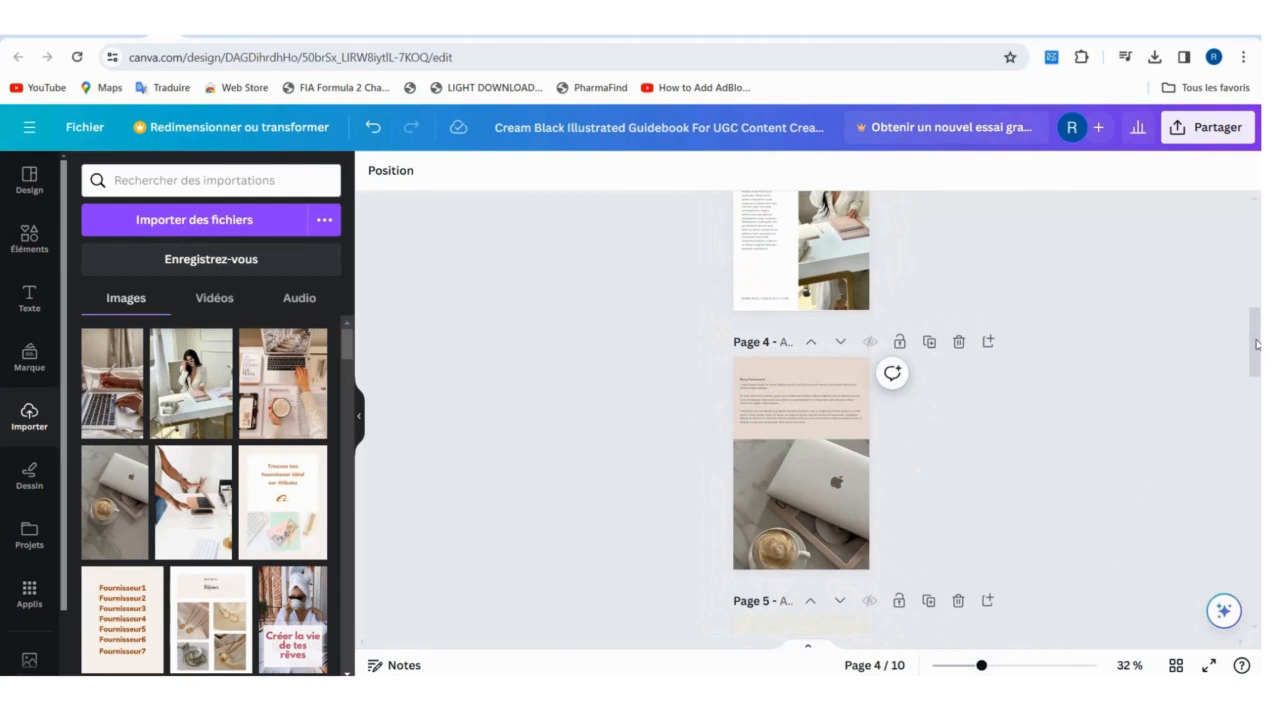
left_click_drag(1256, 344, 1259, 385)
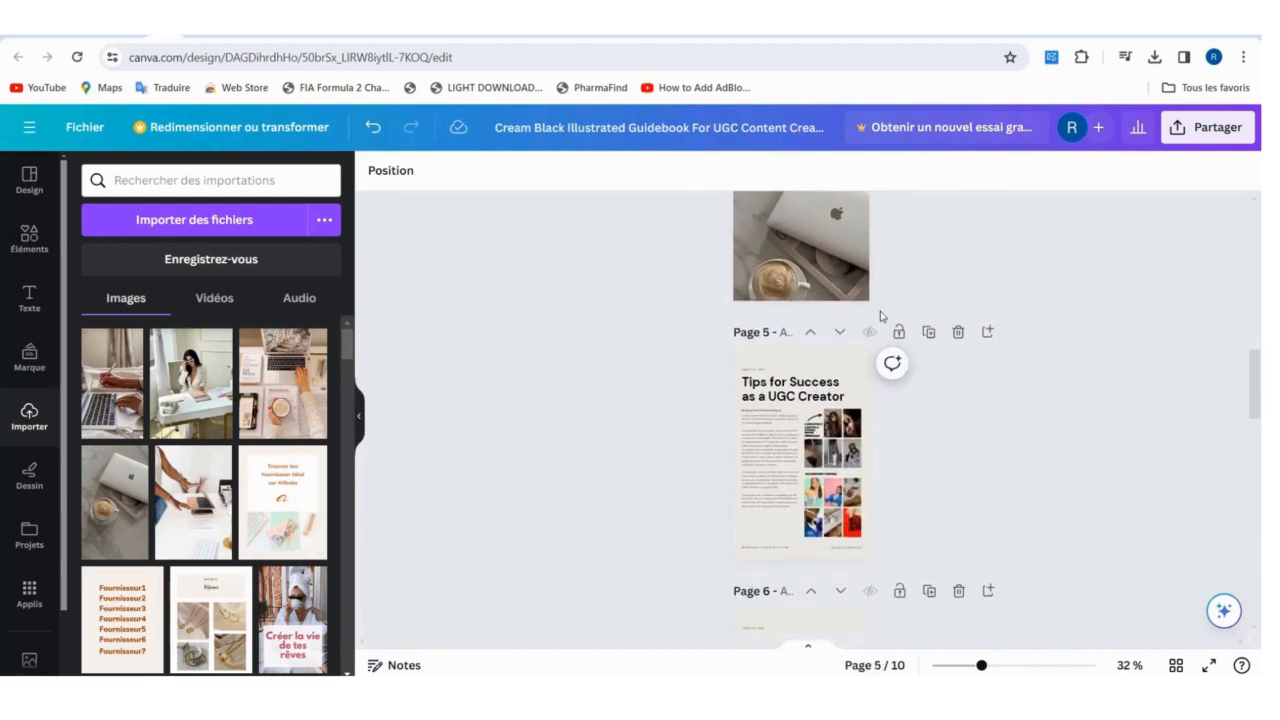
left_click(958, 331)
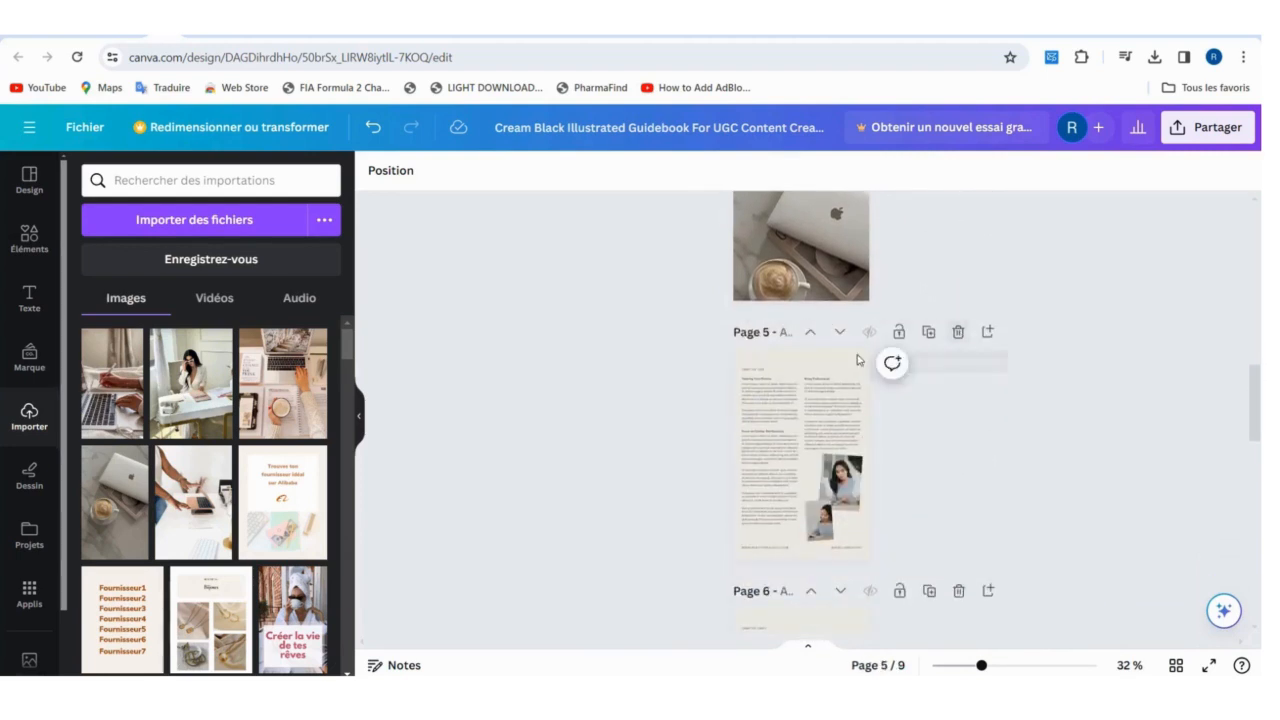
left_click_drag(1259, 410, 1259, 647)
left_click(799, 600)
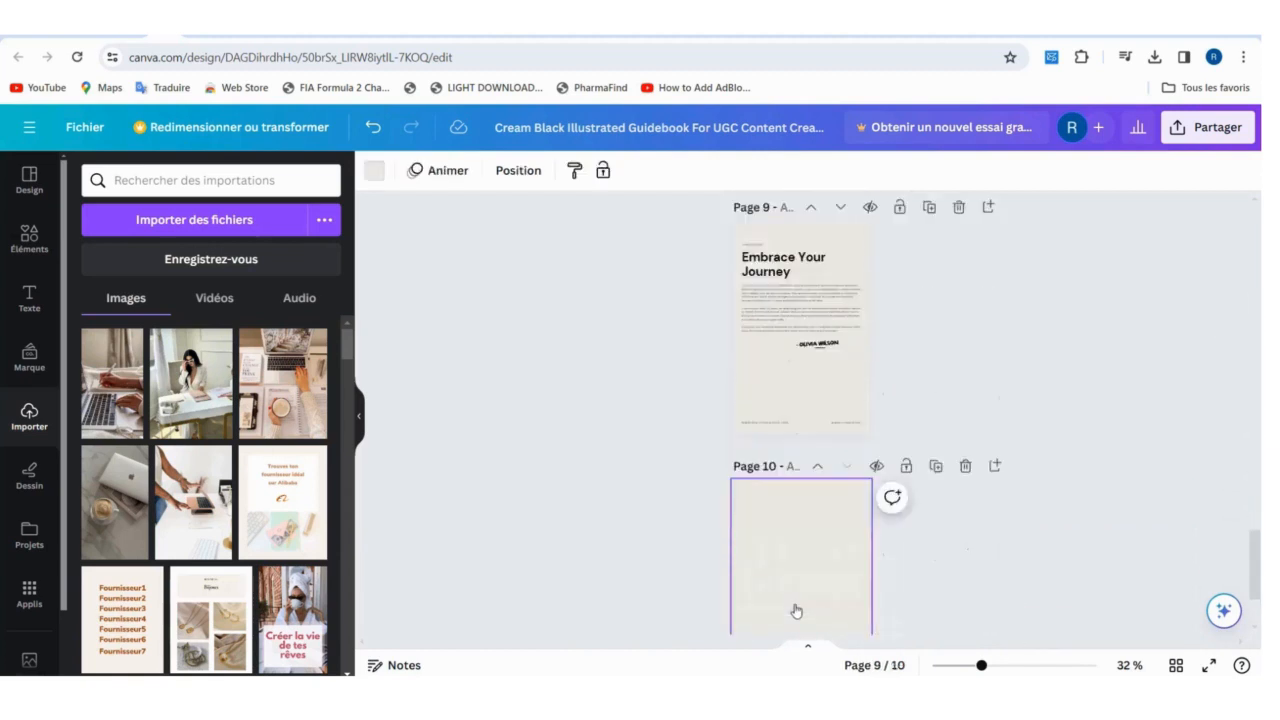
left_click_drag(981, 666, 1012, 666)
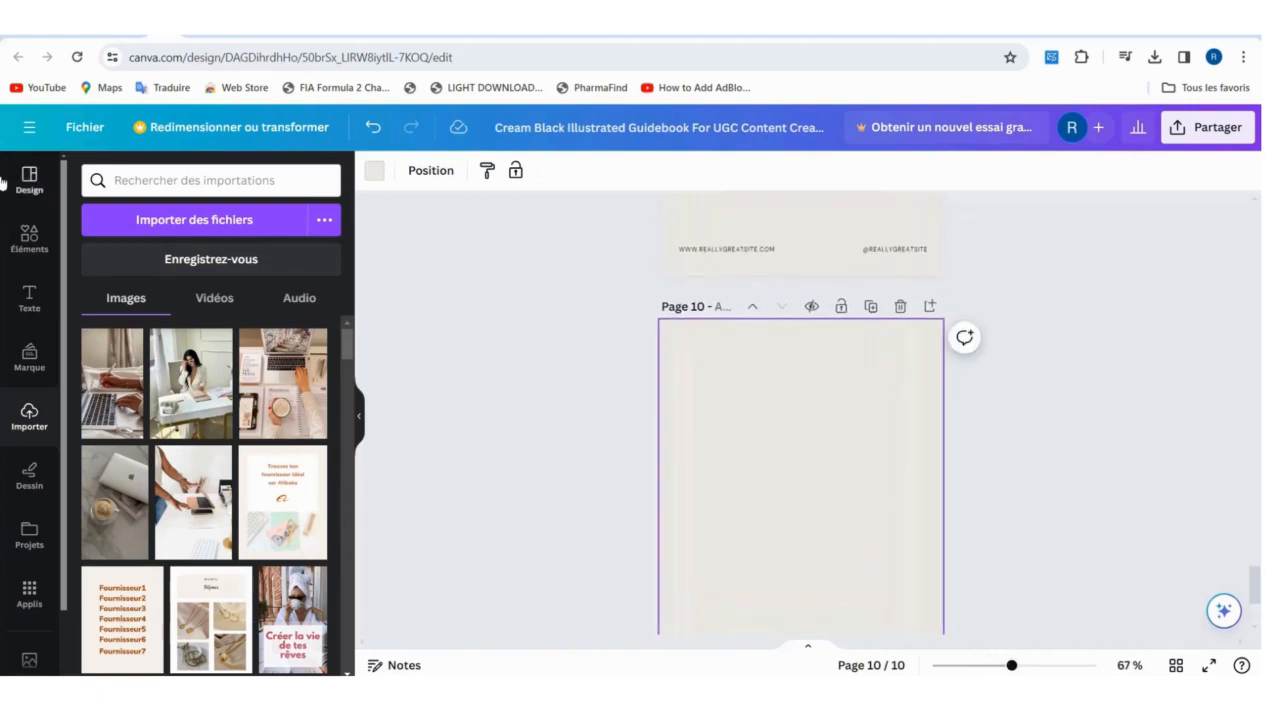
Examine the suggested cover templates, the style combinations and the image colour palettes for the blank page 10
left_click(40, 191)
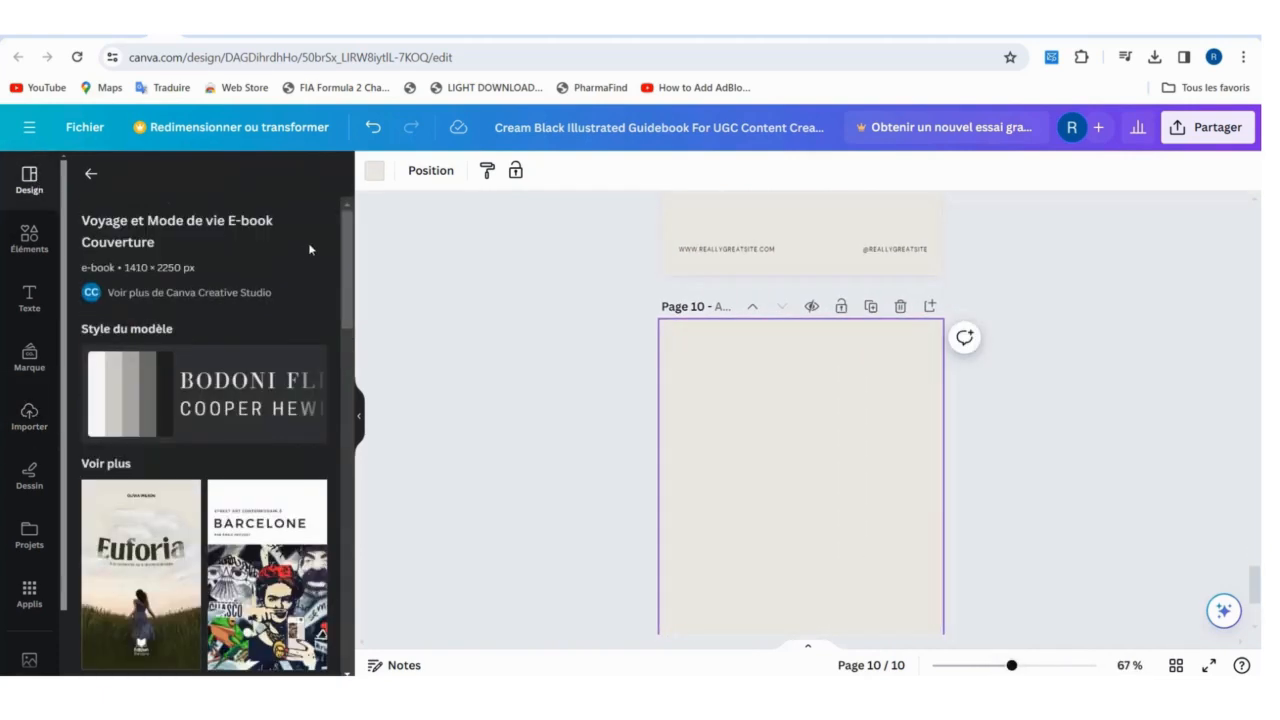
left_click(90, 175)
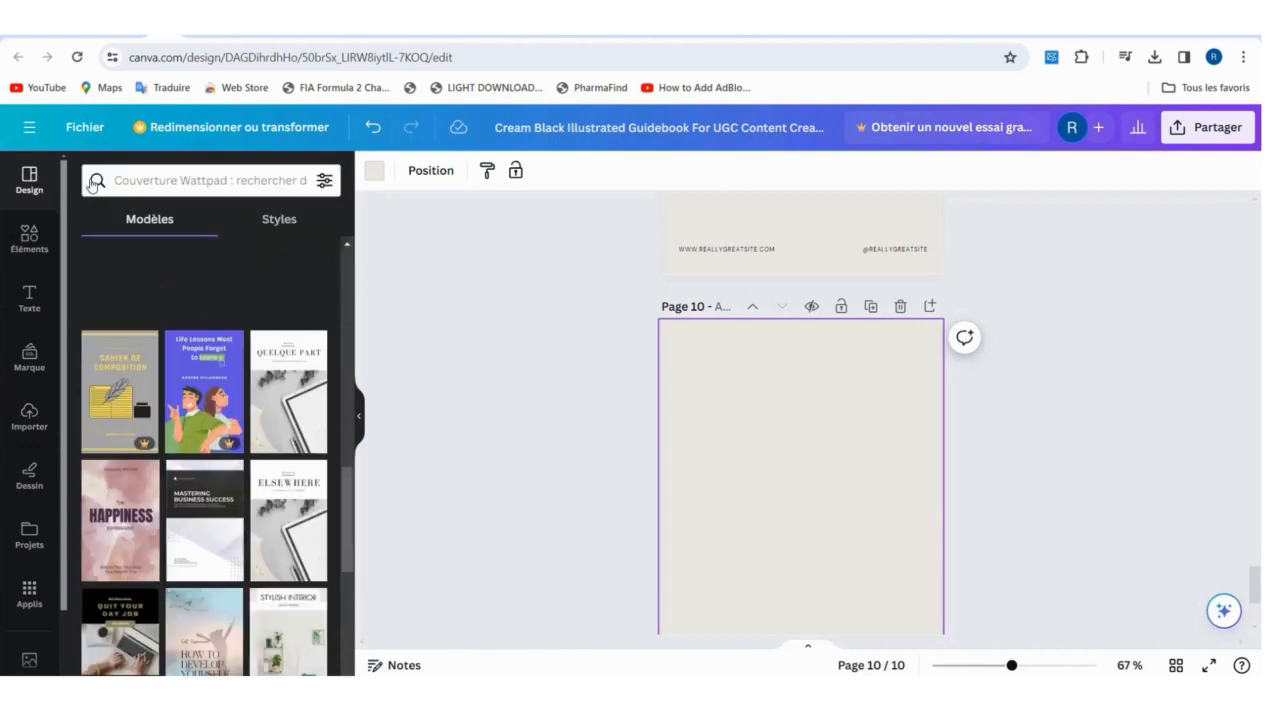
left_click_drag(350, 510, 356, 617)
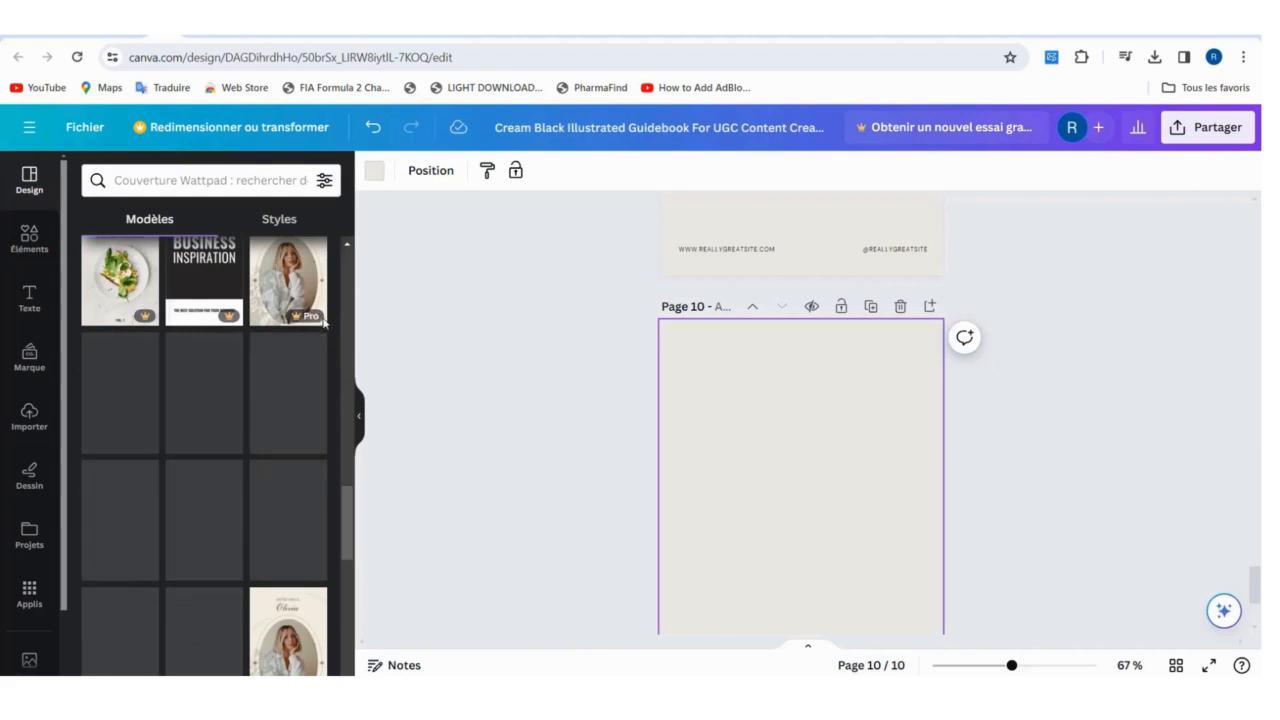
left_click_drag(352, 537, 345, 625)
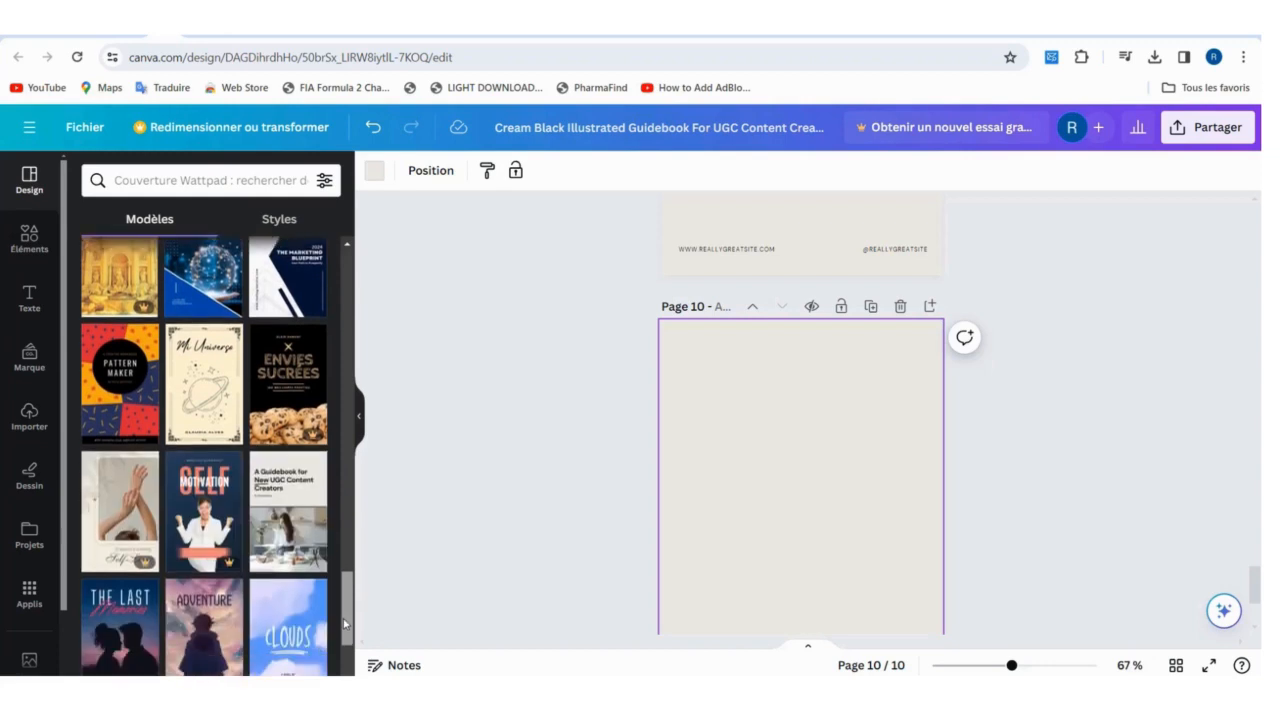
left_click(290, 221)
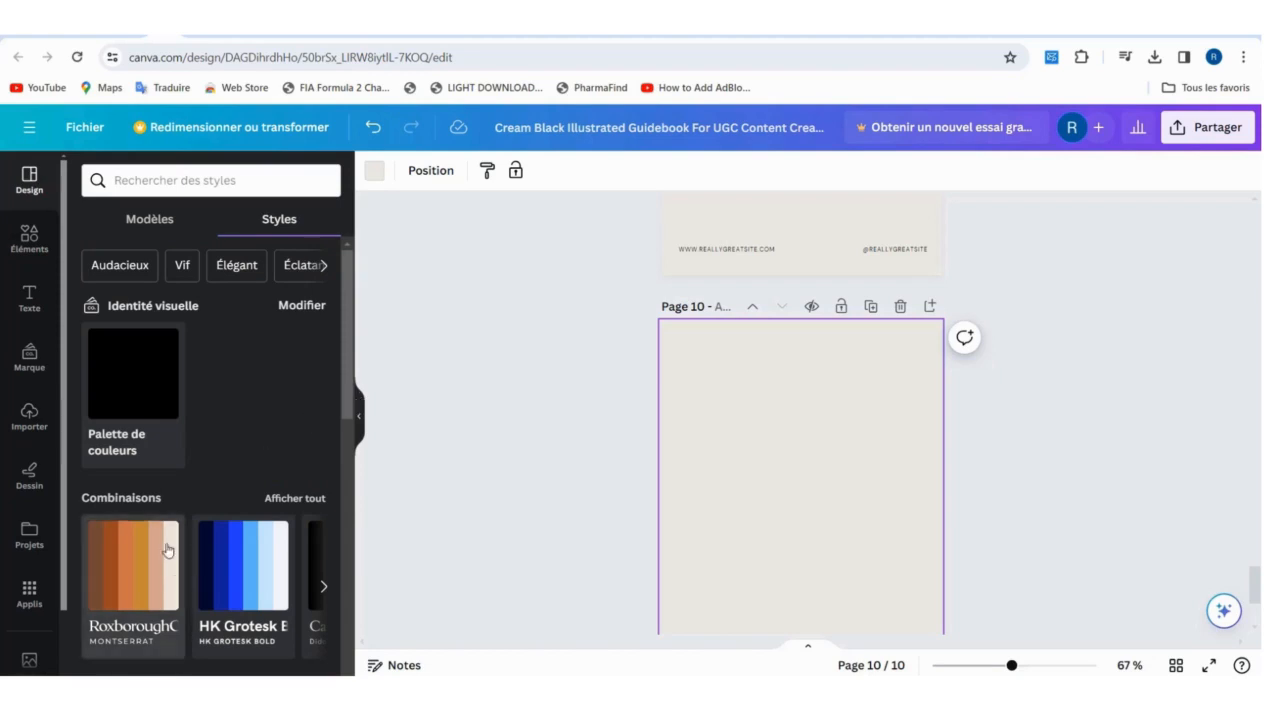
left_click_drag(348, 349, 358, 632)
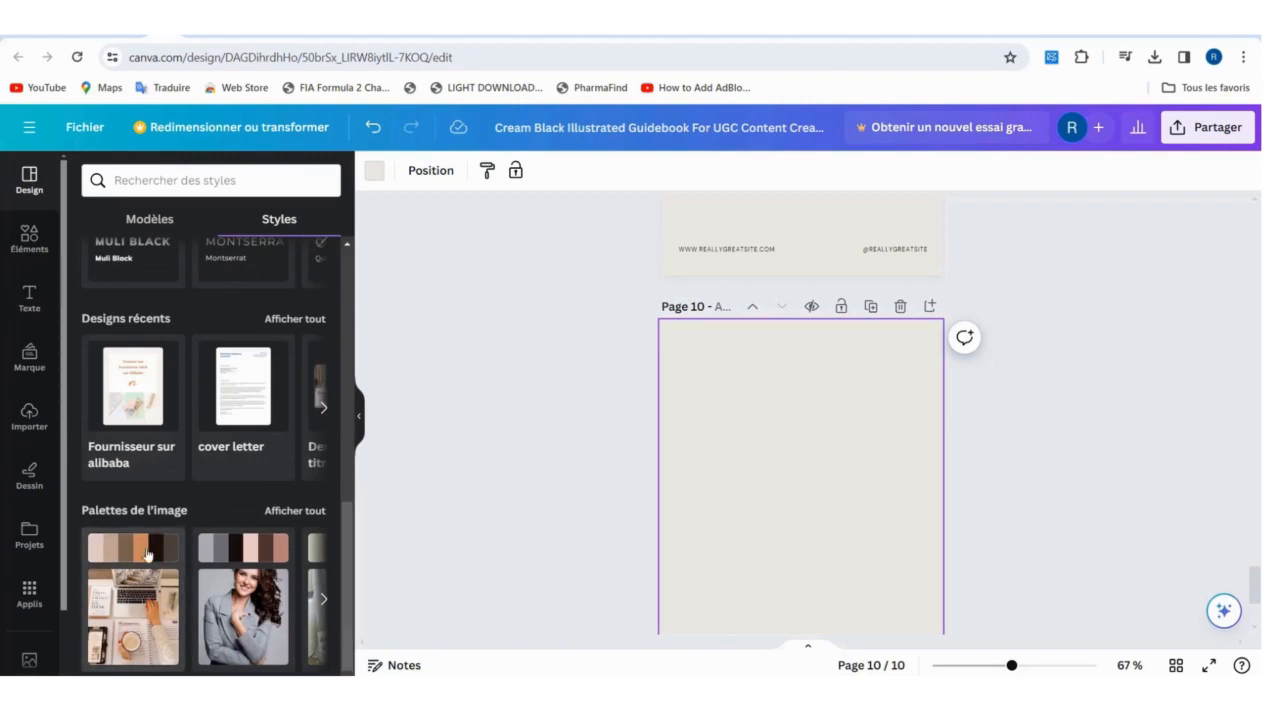
left_click(324, 600)
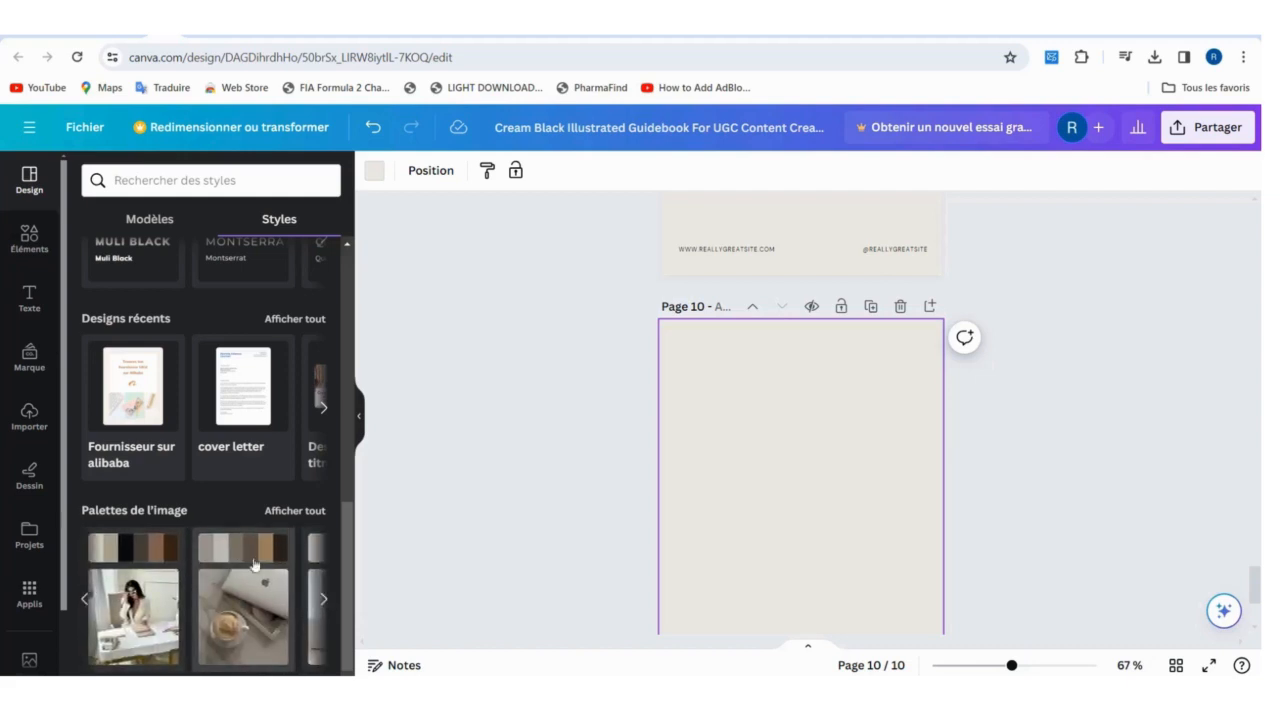
left_click(150, 219)
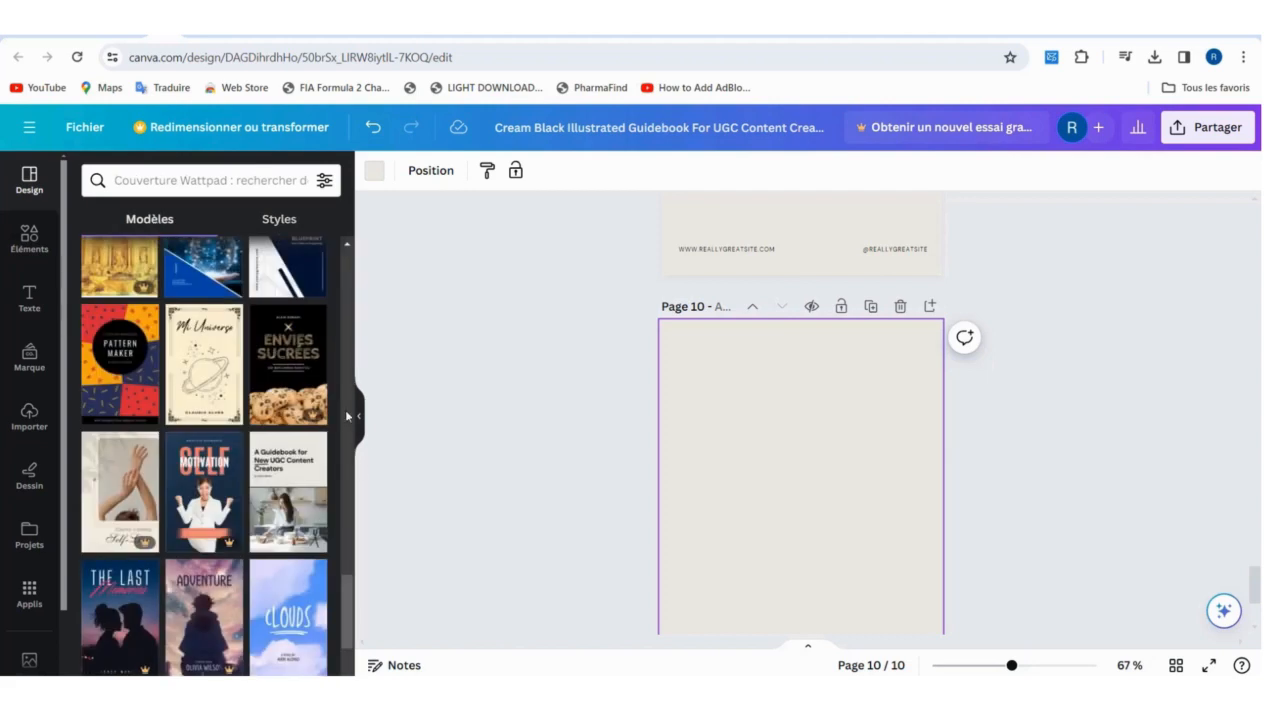
scroll(341, 612, "down", 5)
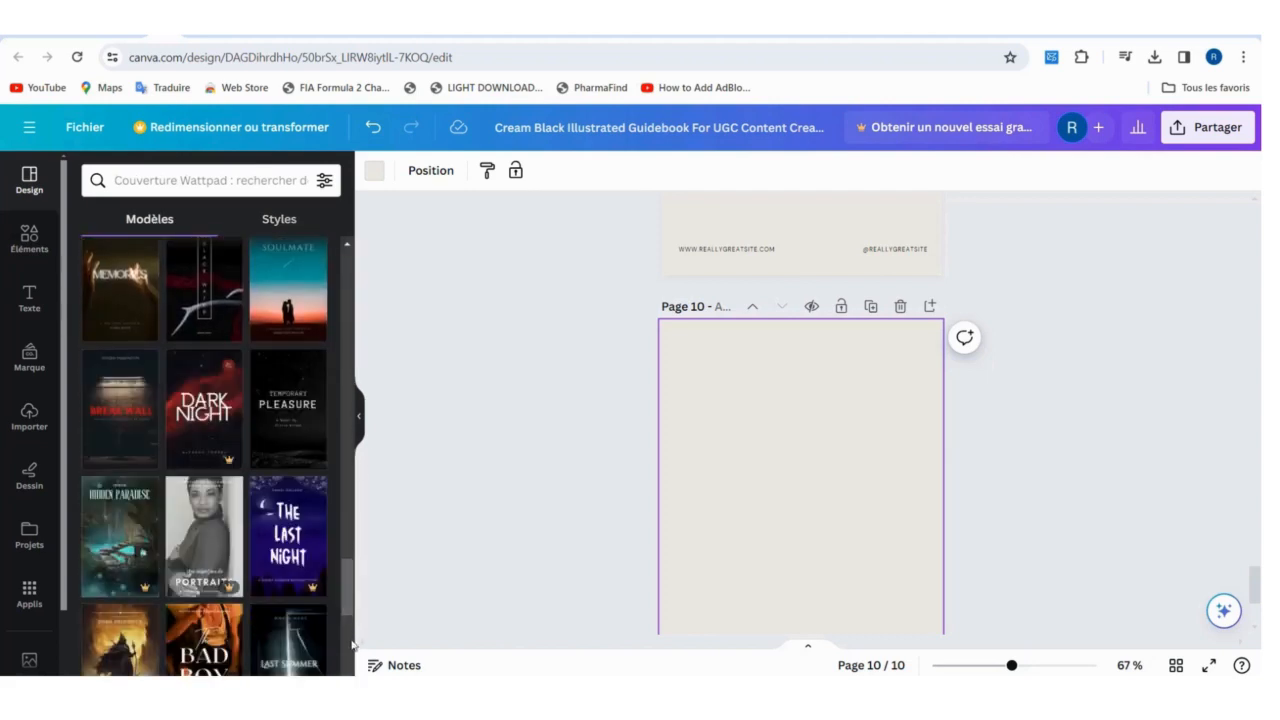
scroll(345, 598, "down", 1)
scroll(345, 598, "down", 5)
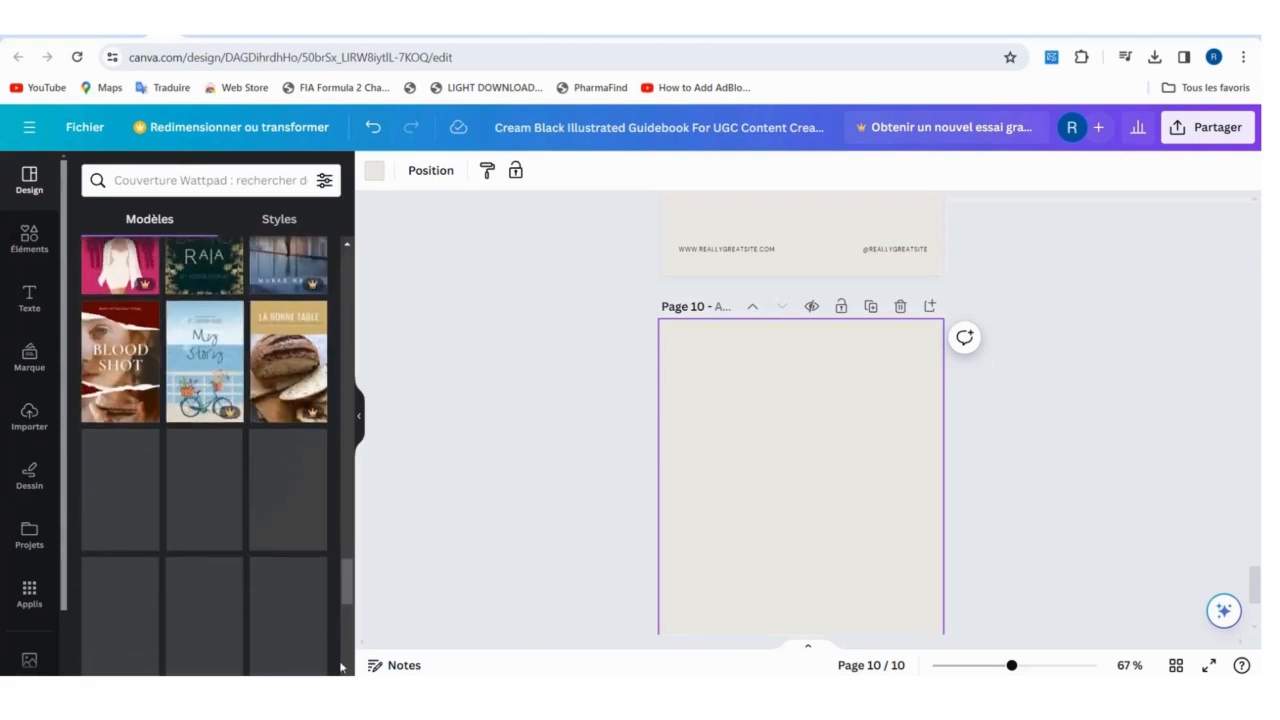
Search the templates for "ebook pages" and look through the results for a suitable inner-page layout
left_click(150, 183)
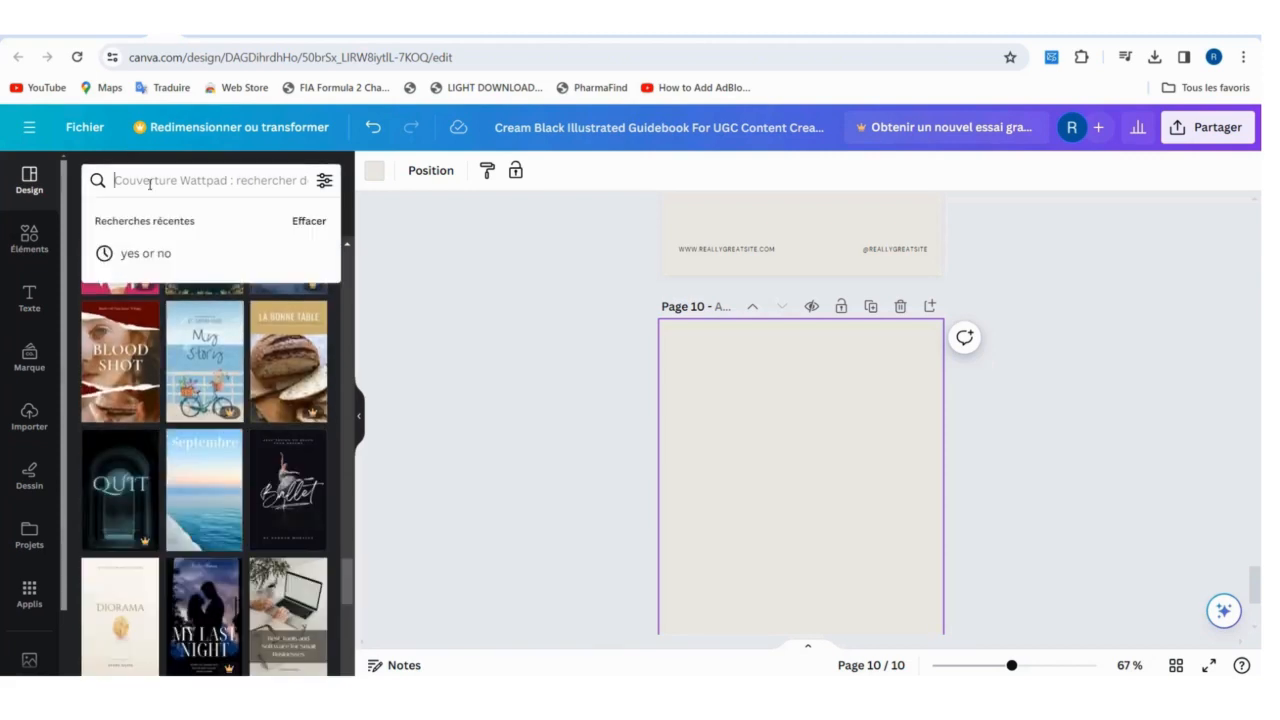
type("ebook")
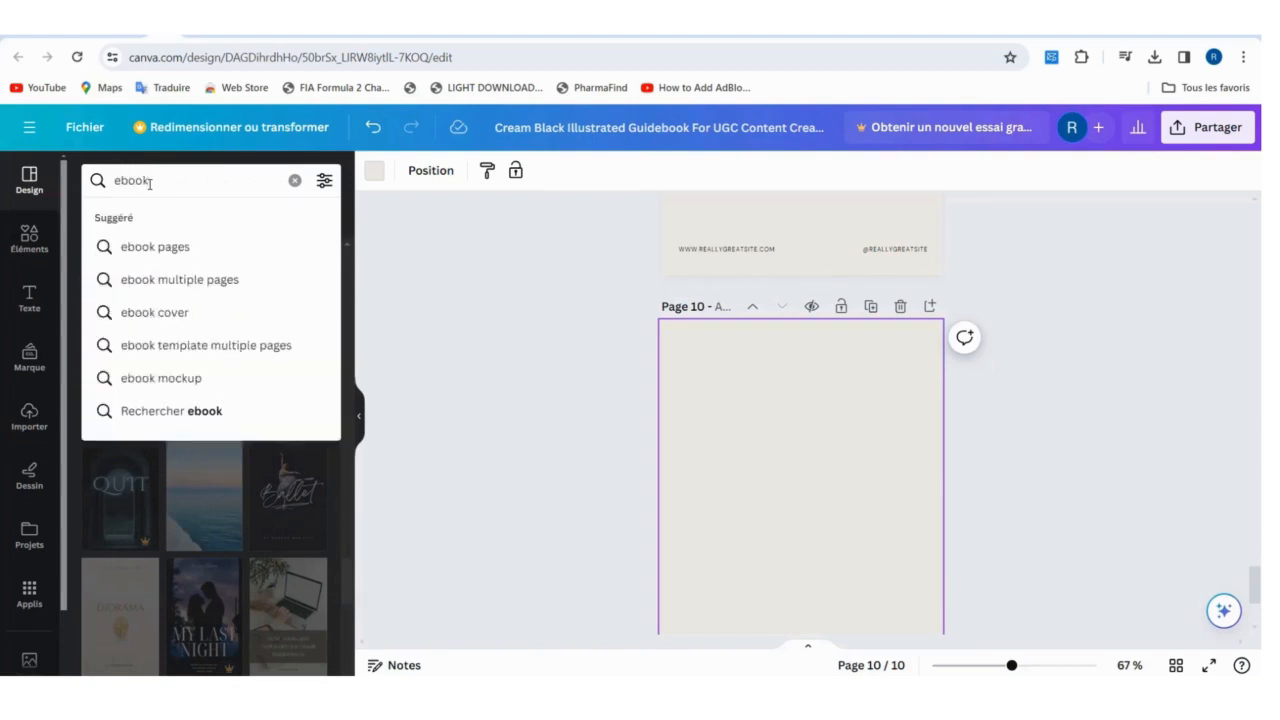
left_click(171, 250)
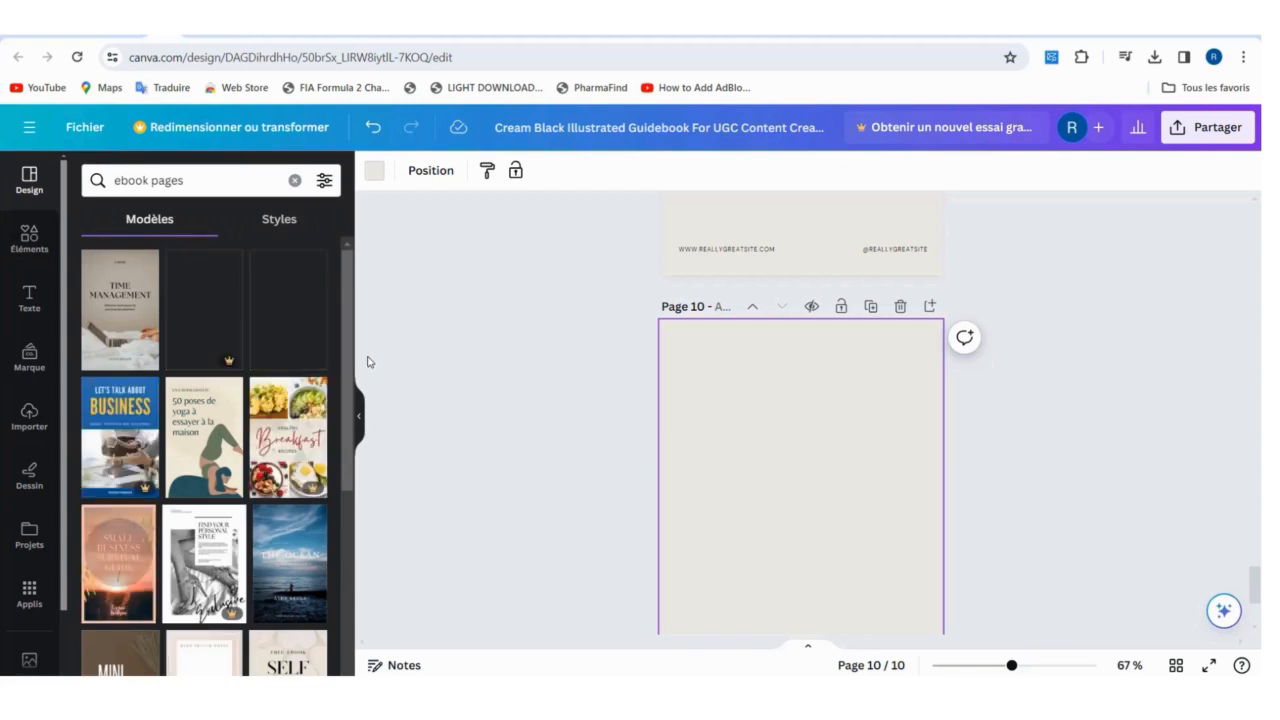
left_click_drag(344, 312, 358, 648)
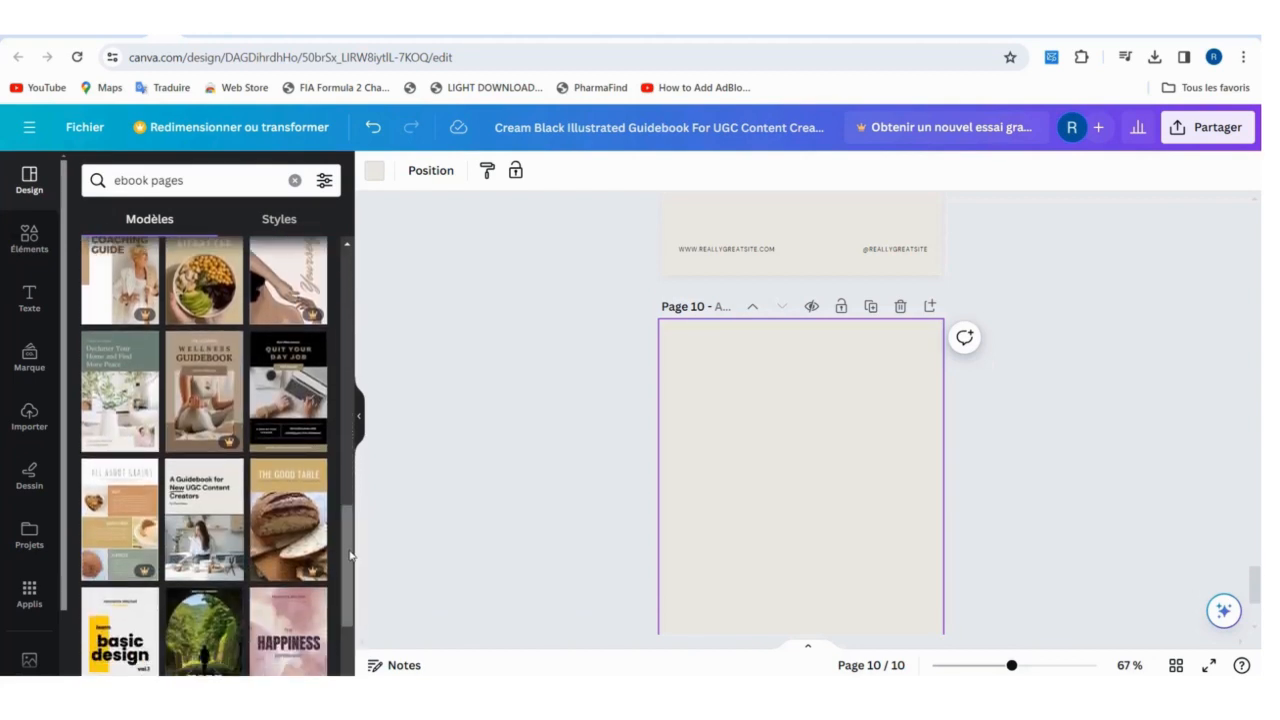
scroll(351, 551, "down", 3)
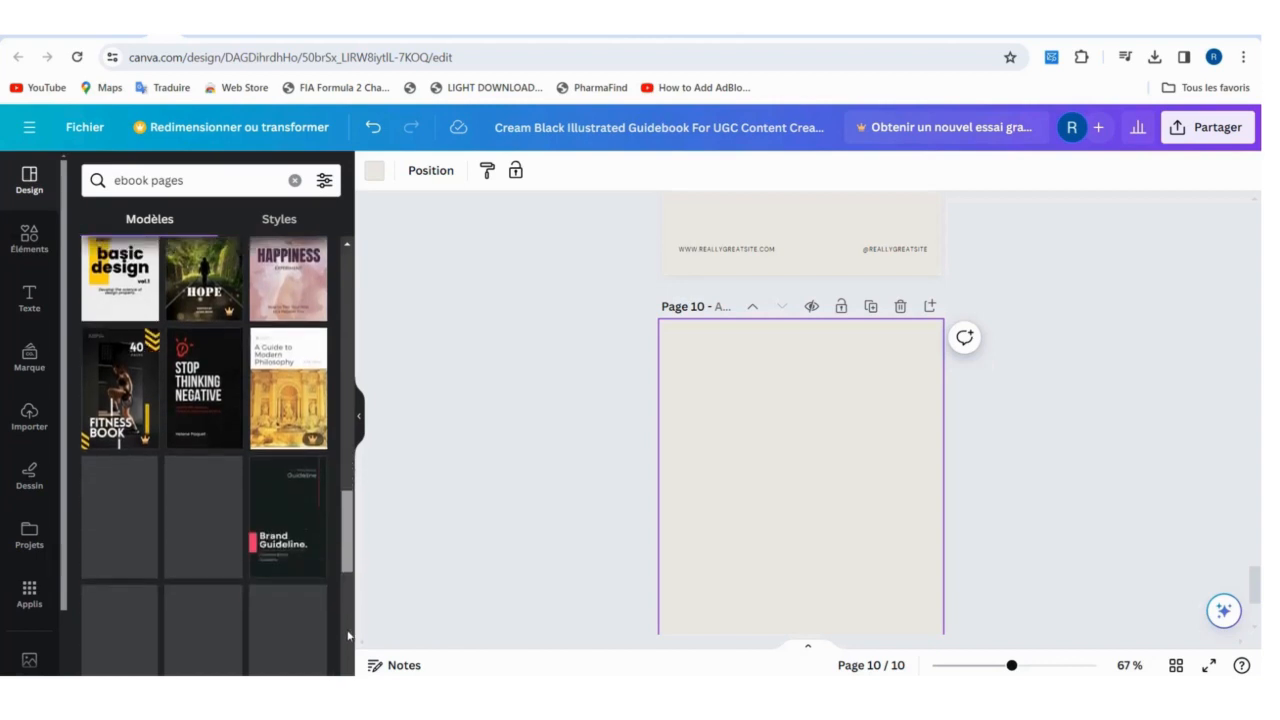
scroll(348, 651, "down", 2)
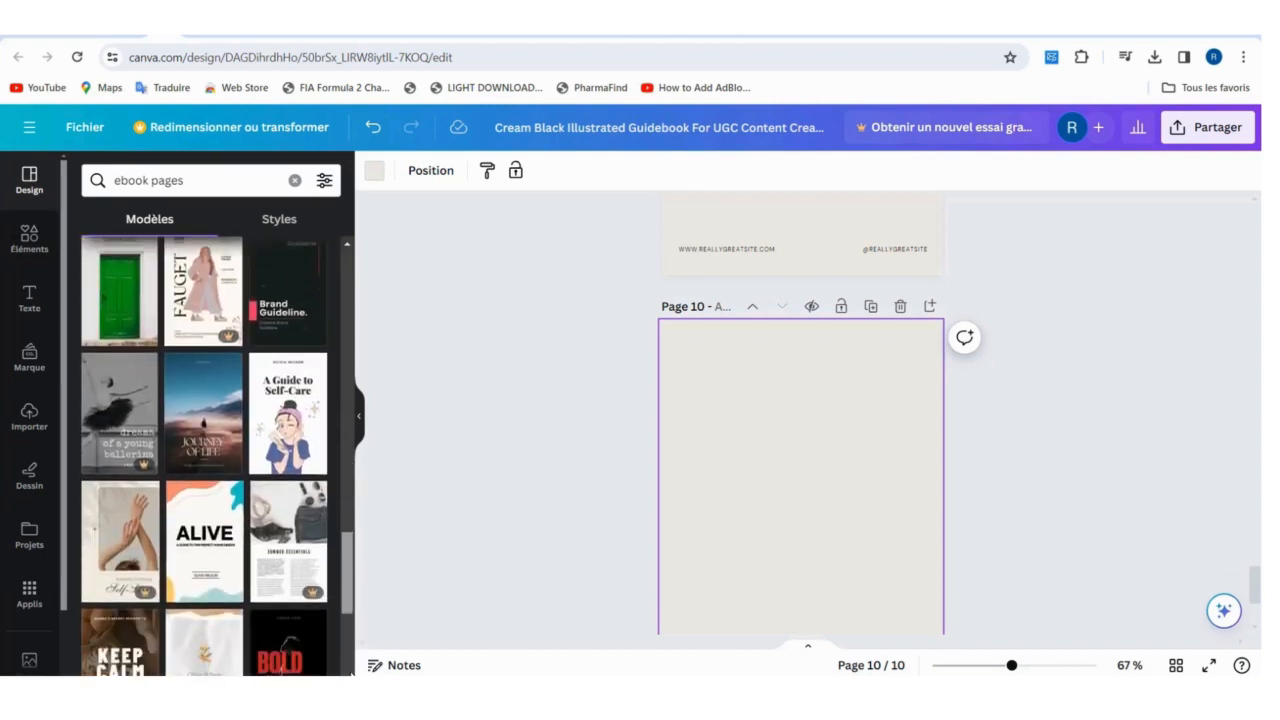
scroll(204, 455, "down", 2)
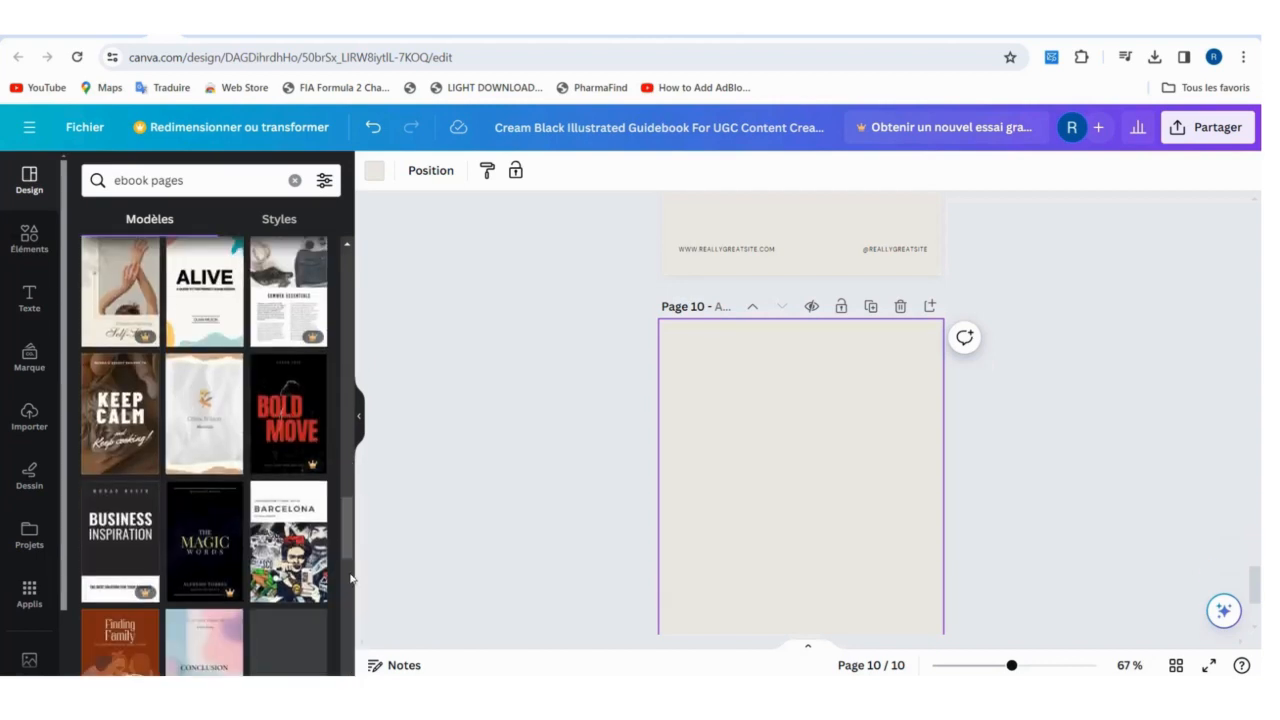
left_click_drag(351, 540, 346, 613)
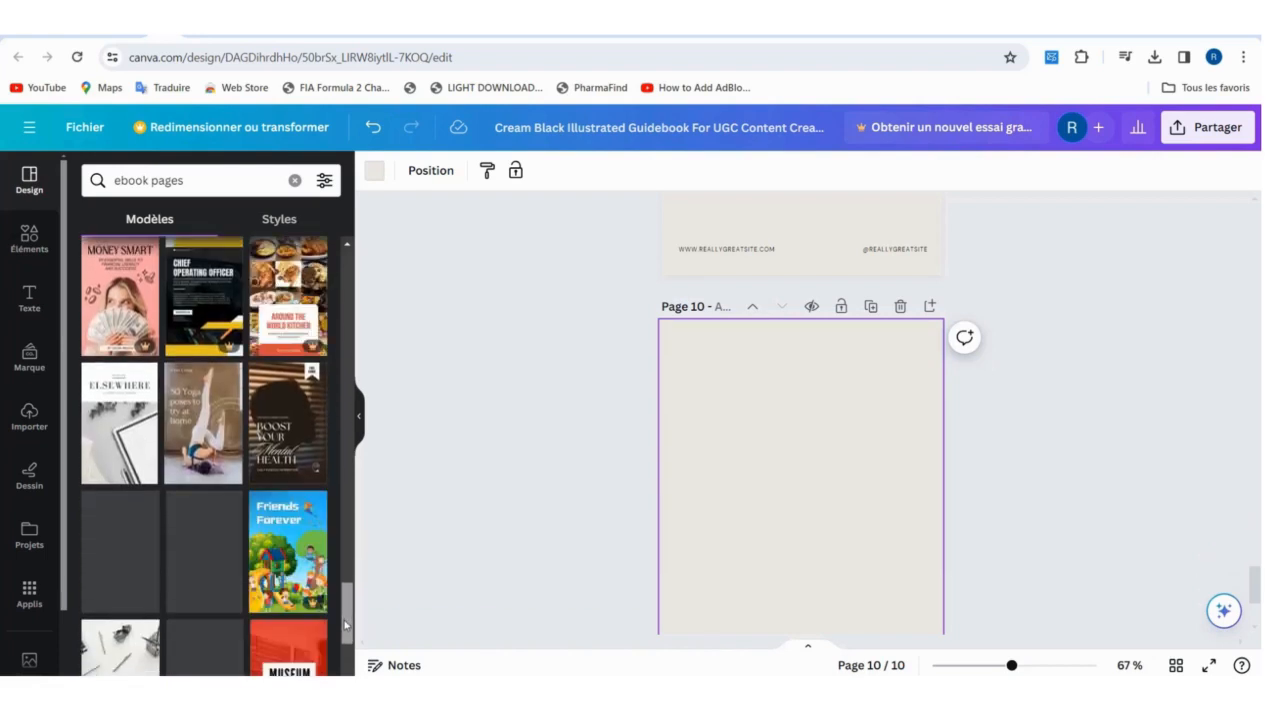
scroll(345, 625, "down", 2)
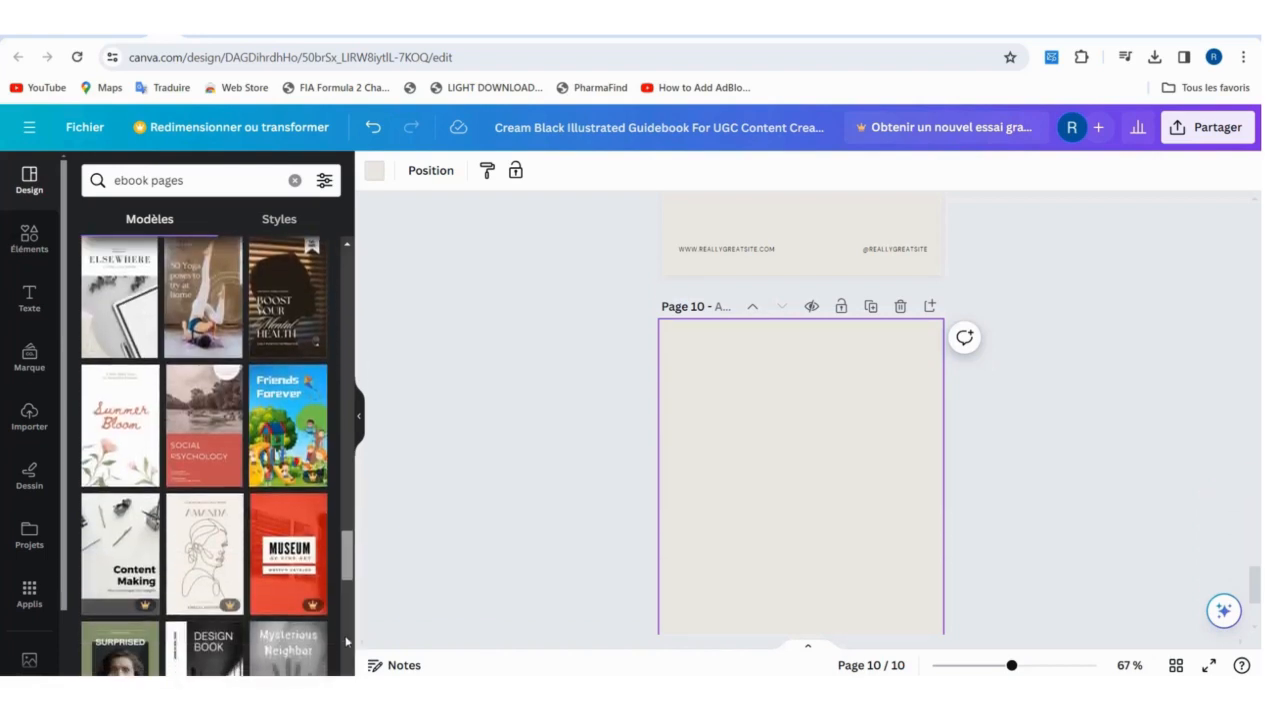
scroll(347, 641, "down", 4)
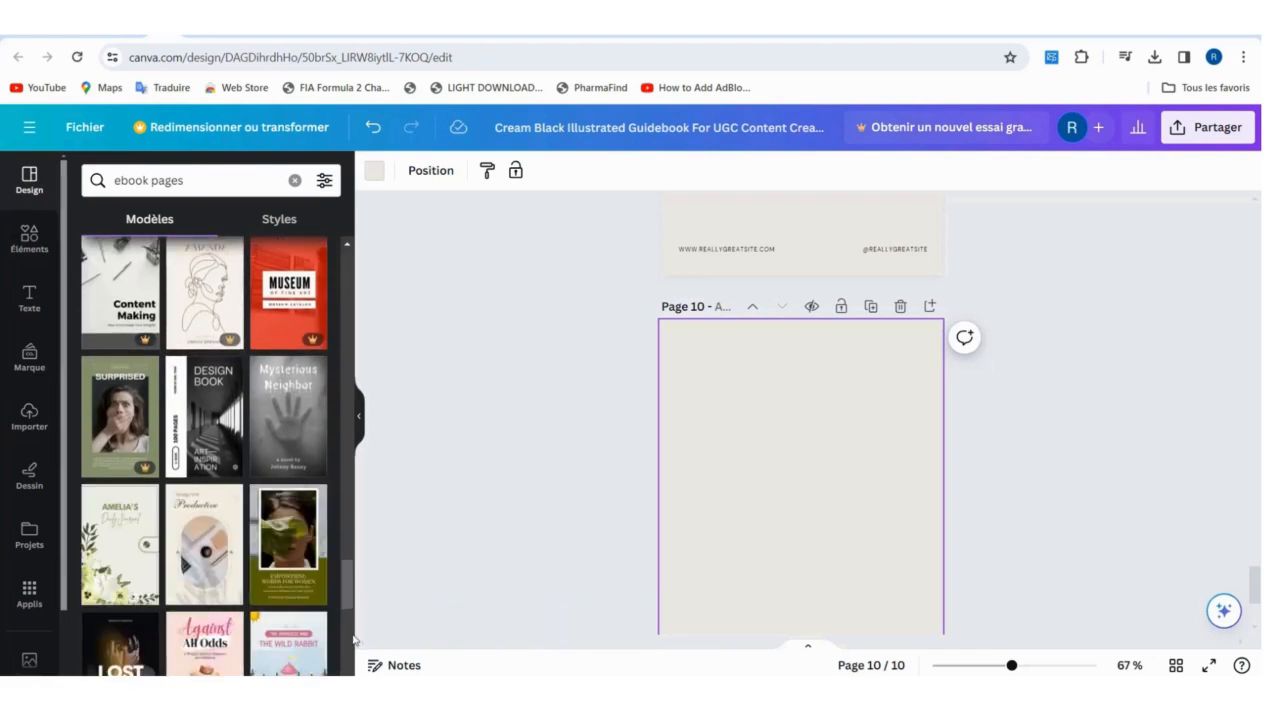
left_click_drag(345, 578, 345, 680)
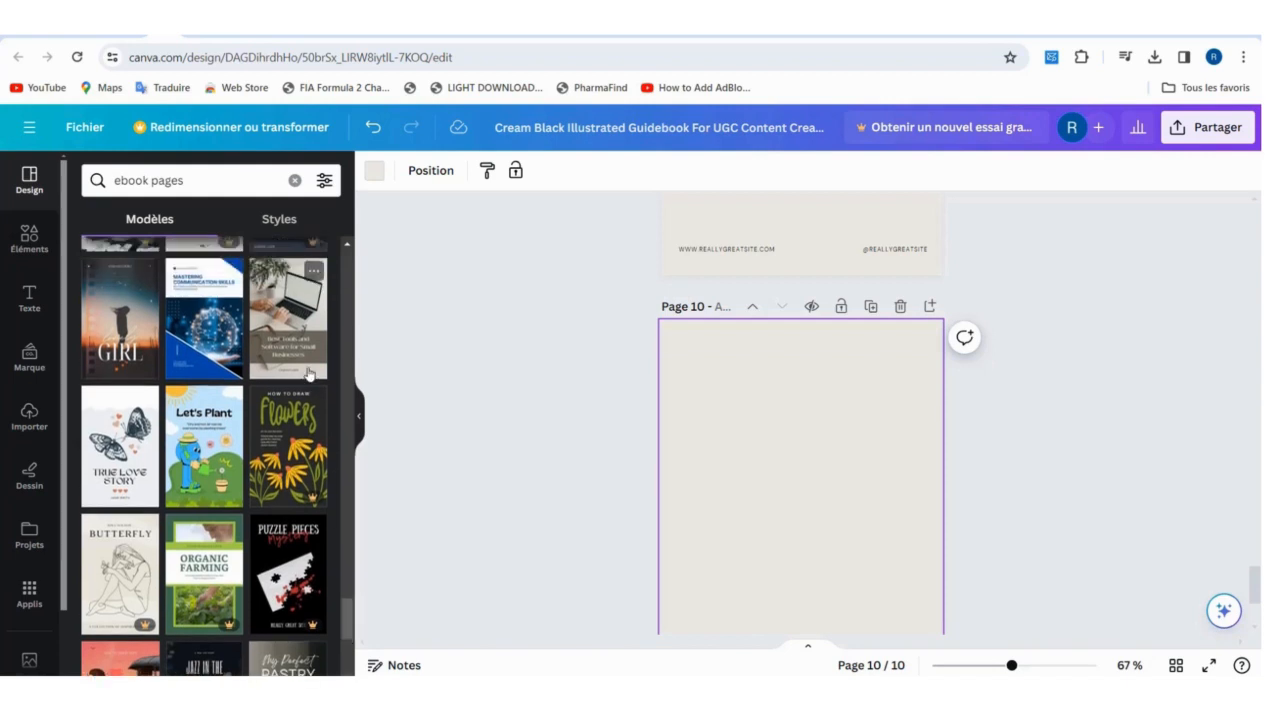
Try the "Best Tools and Software" laptop template on page 10, look through its related templates and undo its application
left_click(293, 345)
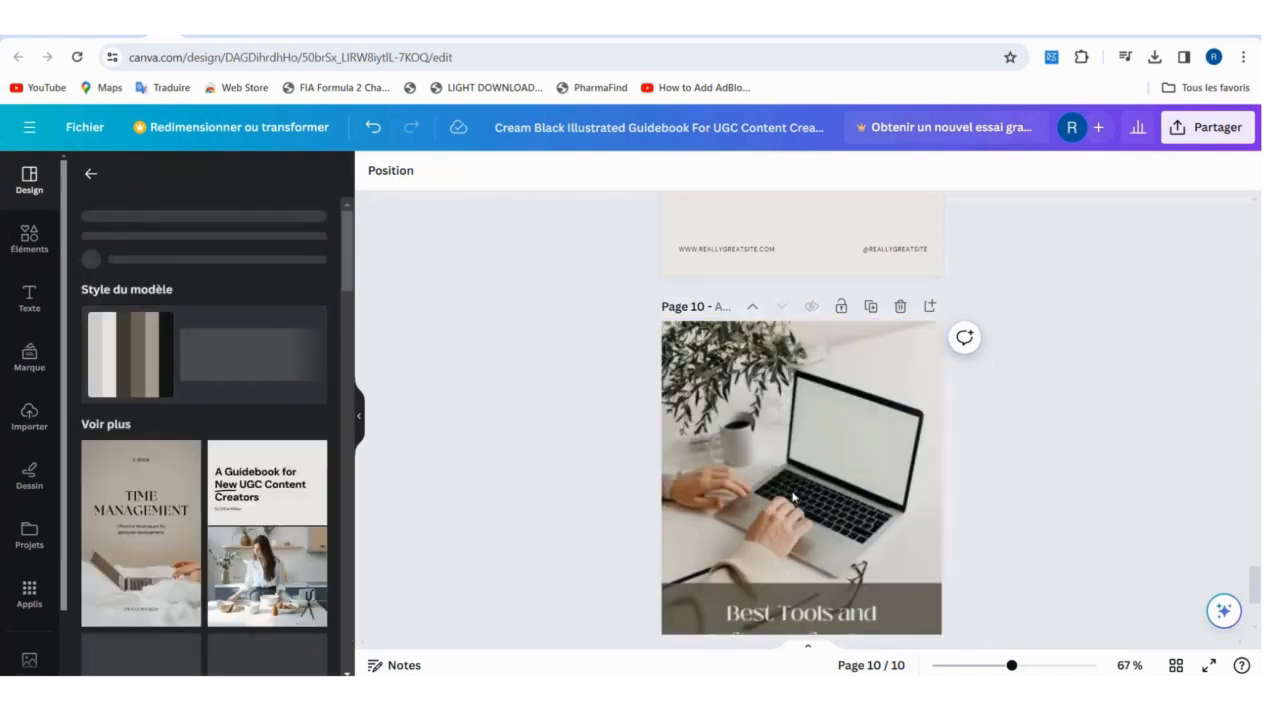
left_click_drag(349, 274, 355, 340)
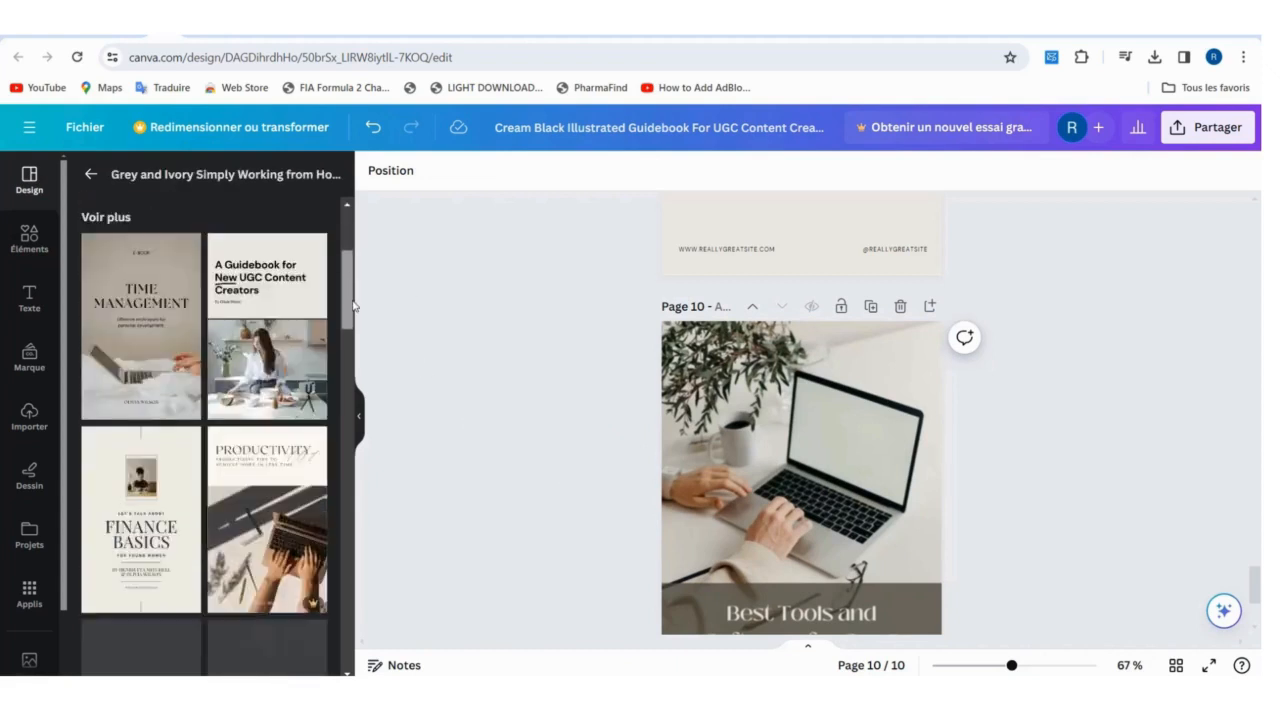
scroll(355, 341, "down", 2)
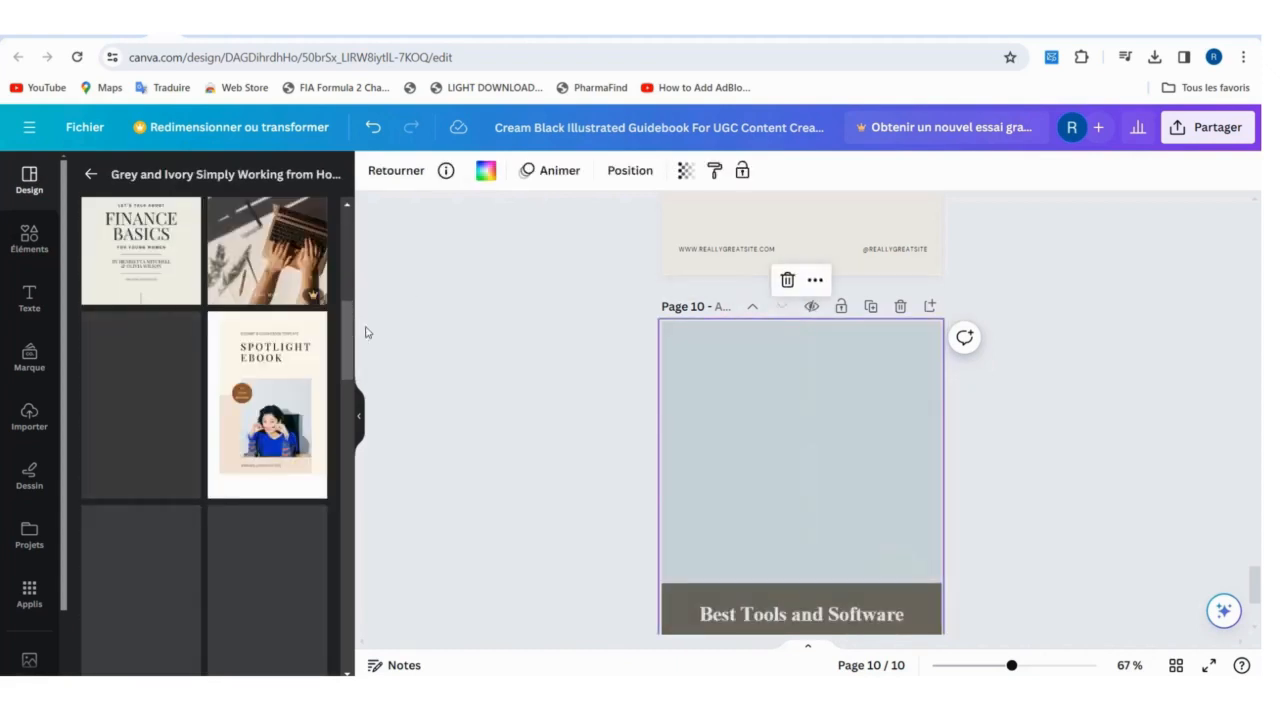
mouse_move(344, 342)
left_mouse_down()
mouse_move(345, 388)
mouse_move(344, 360)
left_mouse_up()
left_click(374, 136)
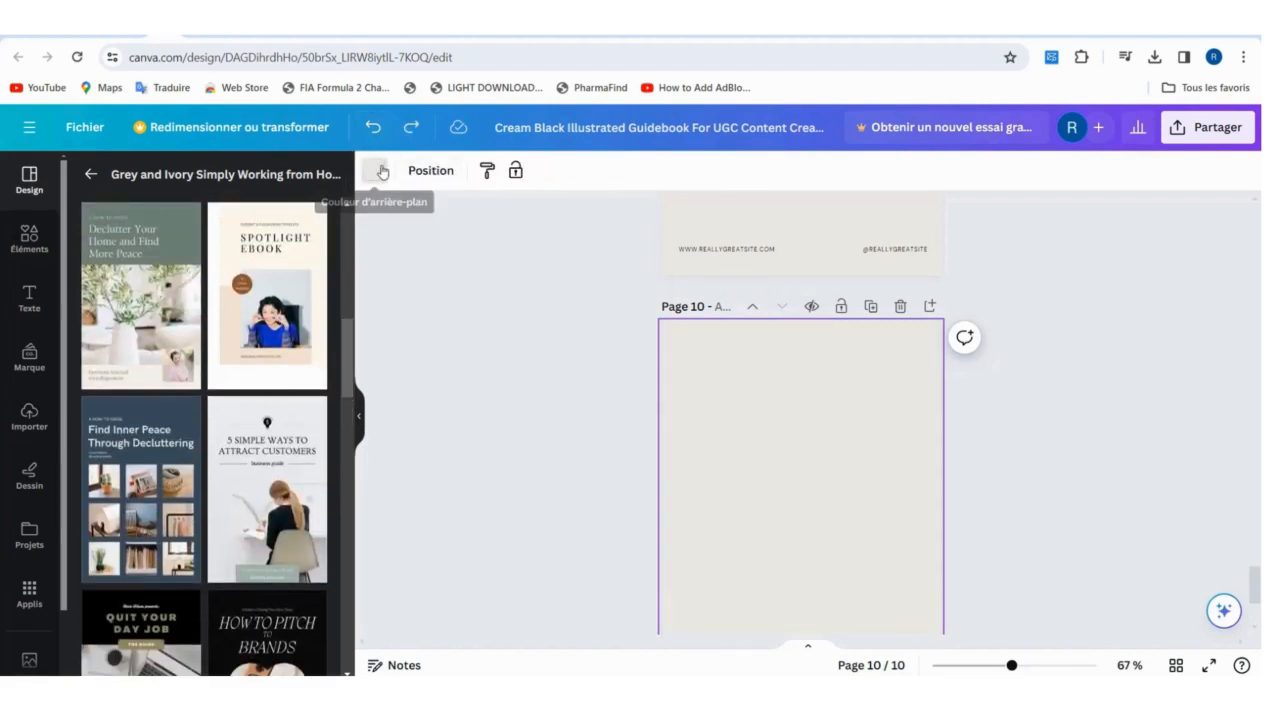
Set page 10's background colour to white from the document colours
left_click(374, 171)
left_click(134, 315)
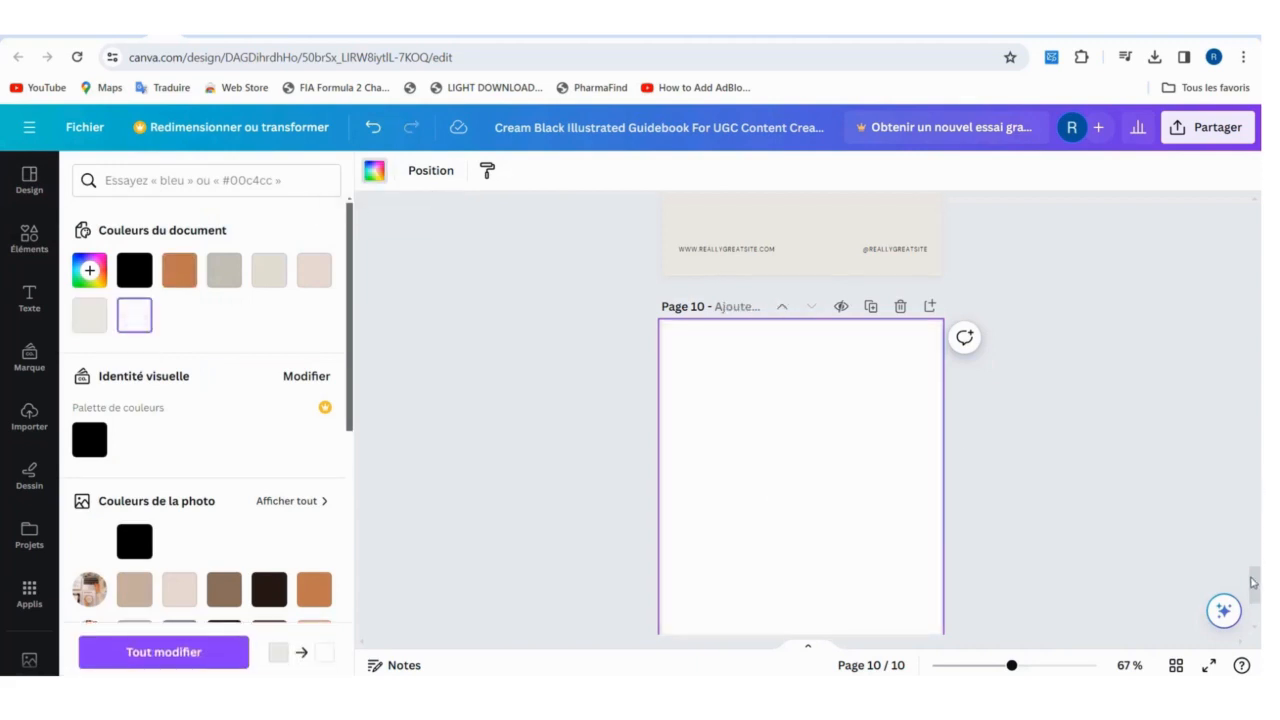
left_click_drag(1253, 583, 1256, 594)
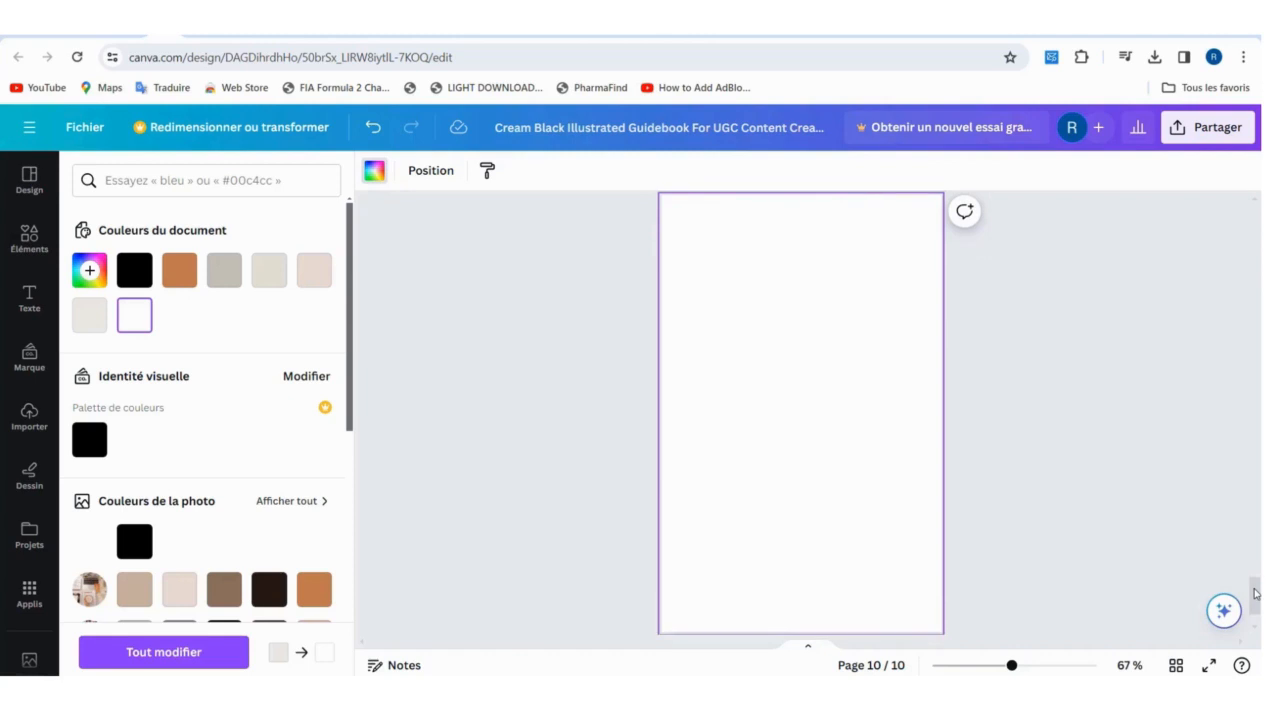
Add a square image frame to page 10, shrink it and place it near the page's upper-left corner
left_click(30, 245)
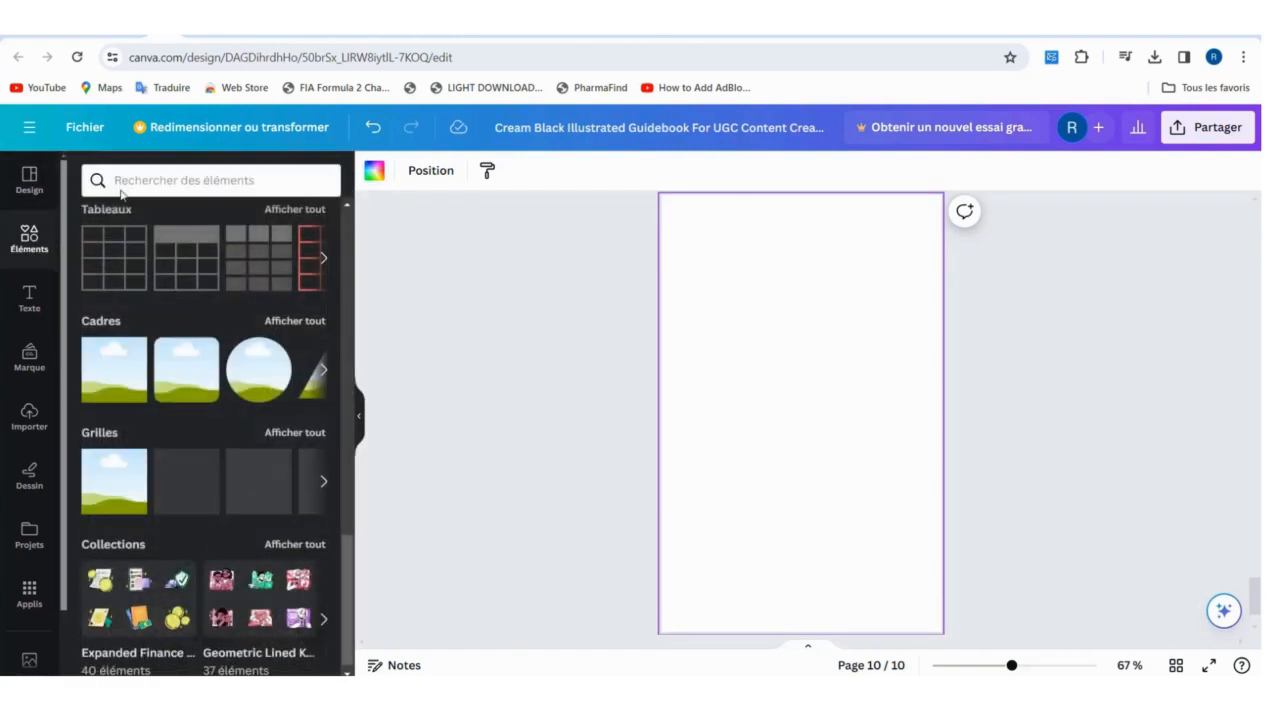
left_click(123, 375)
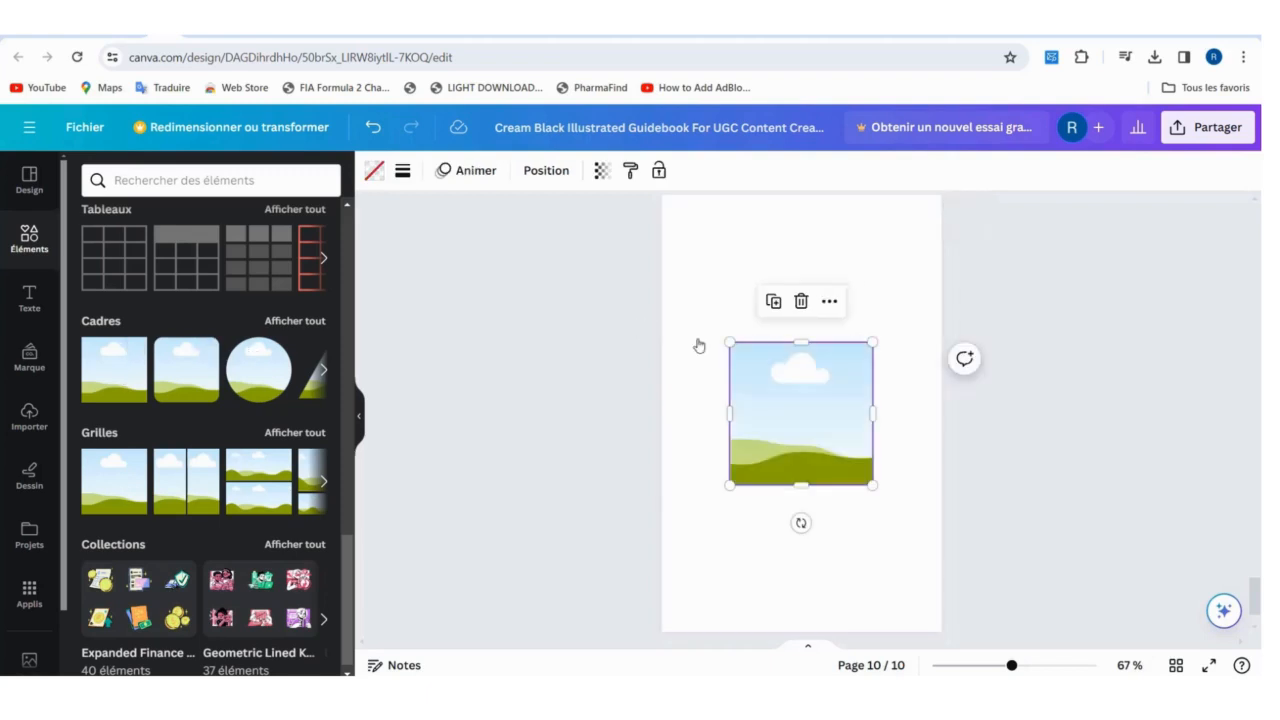
left_click_drag(762, 356, 706, 254)
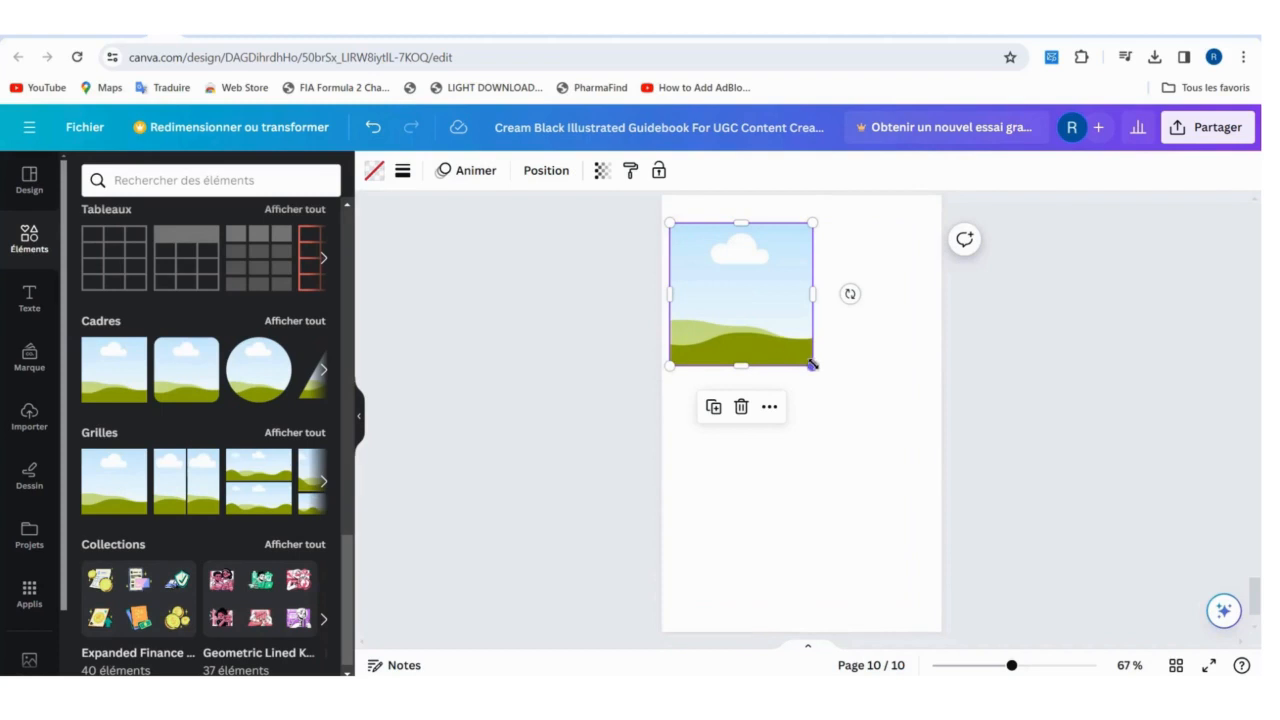
left_click_drag(812, 364, 773, 327)
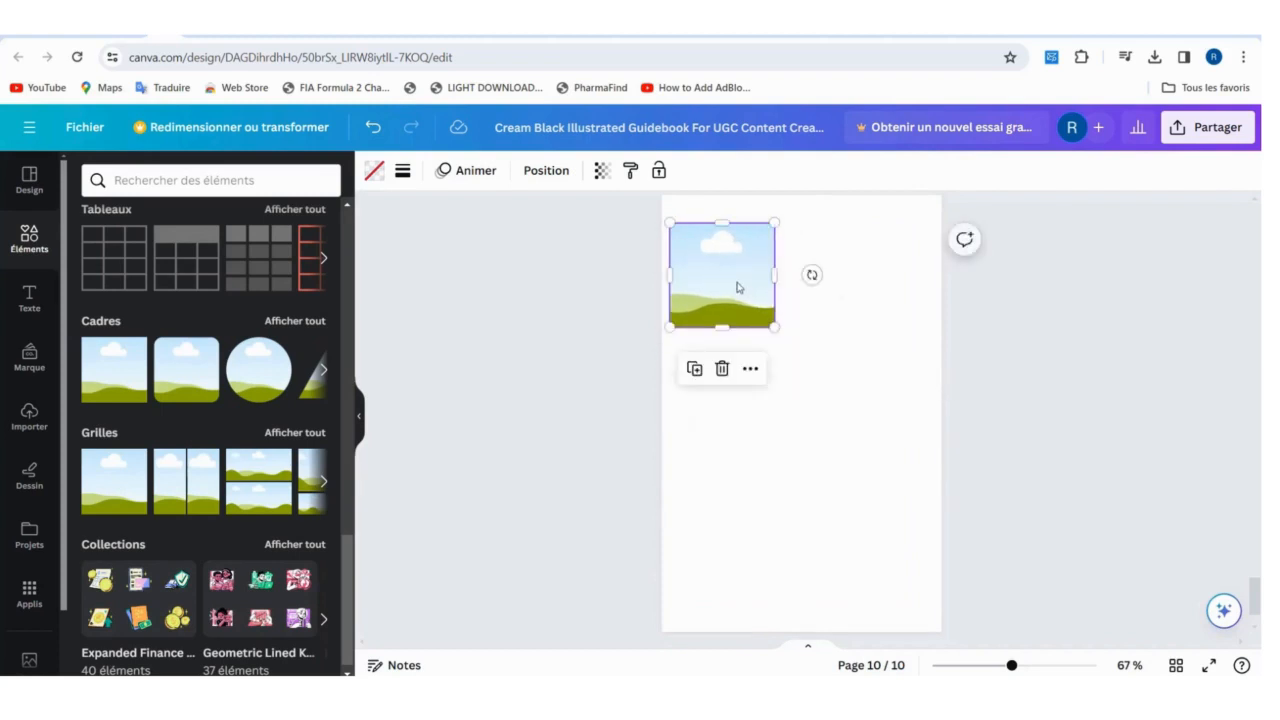
left_click_drag(737, 287, 736, 267)
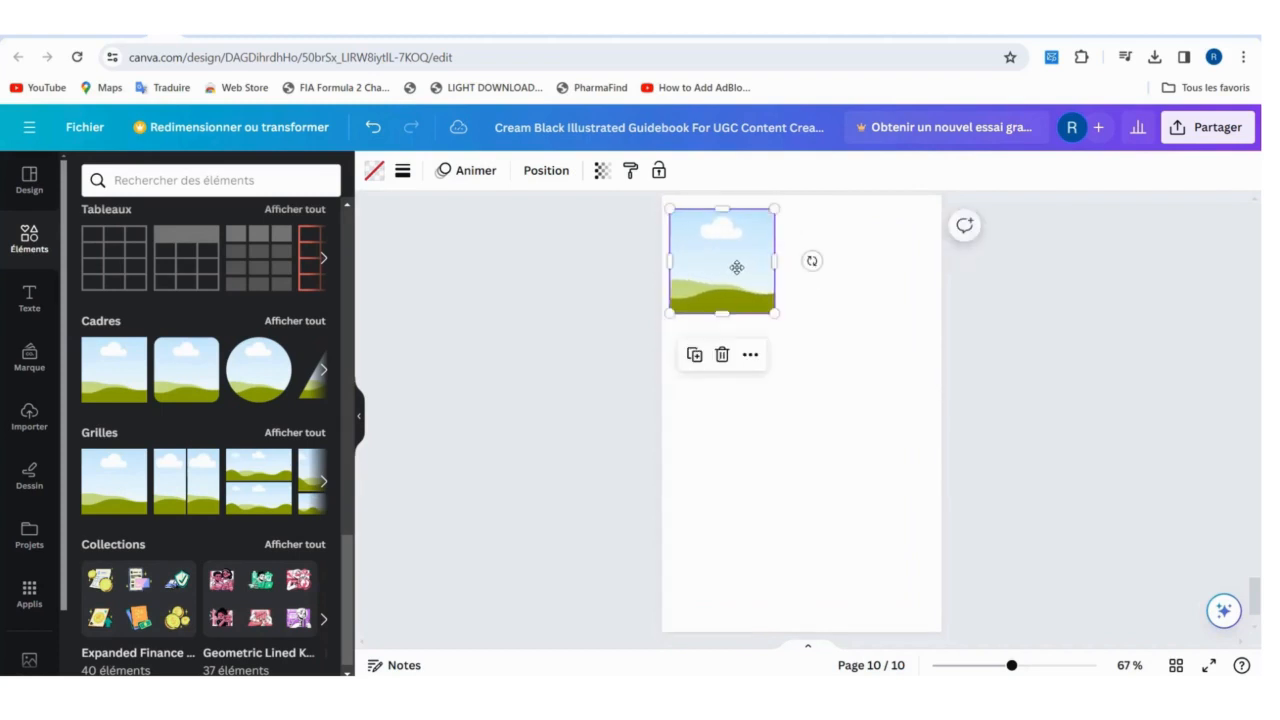
Duplicate the square frame twice and space the three frames evenly in a column down the page's left side
key("ctrl+d")
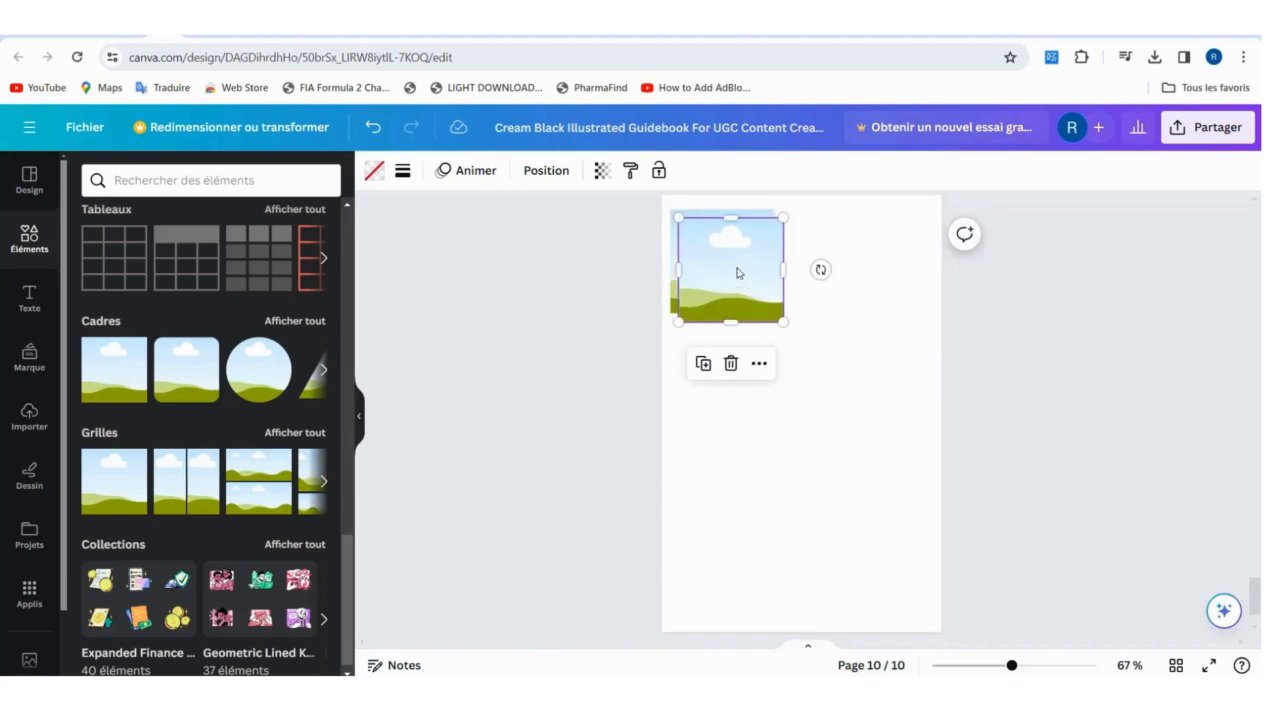
left_click_drag(736, 297, 727, 394)
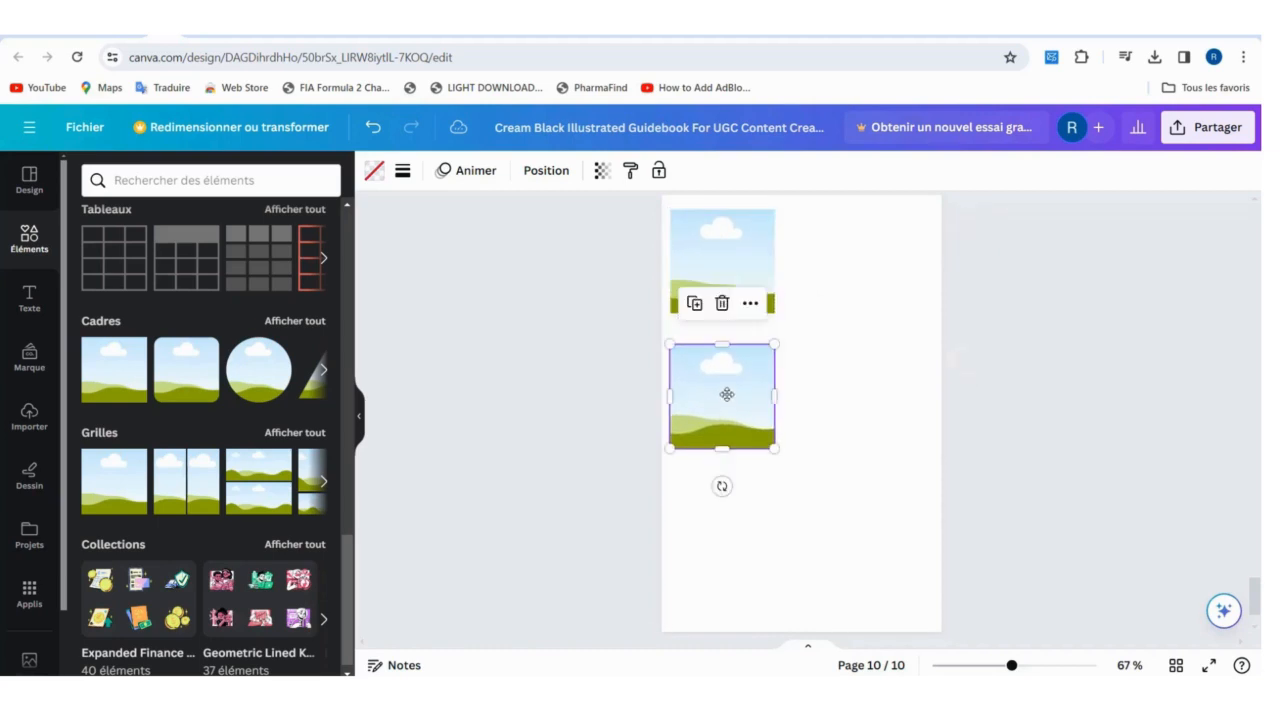
key("ctrl+d")
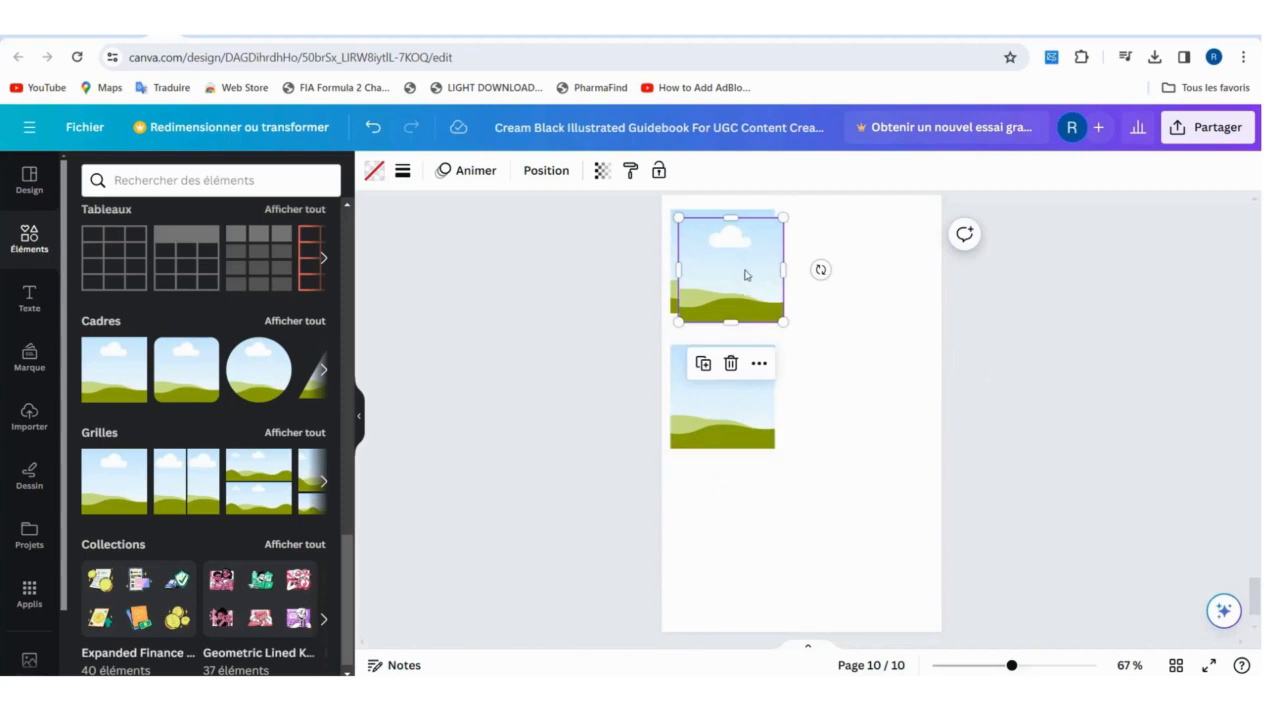
left_click_drag(746, 274, 738, 546)
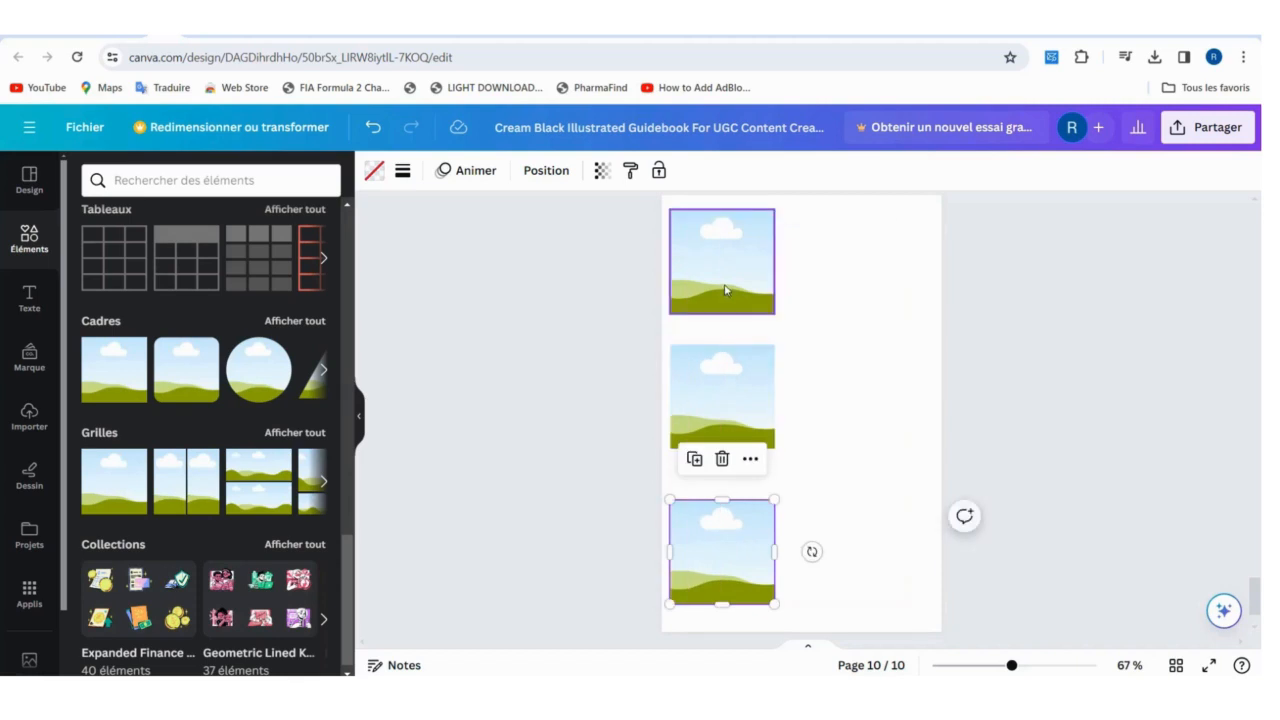
left_click_drag(726, 291, 724, 302)
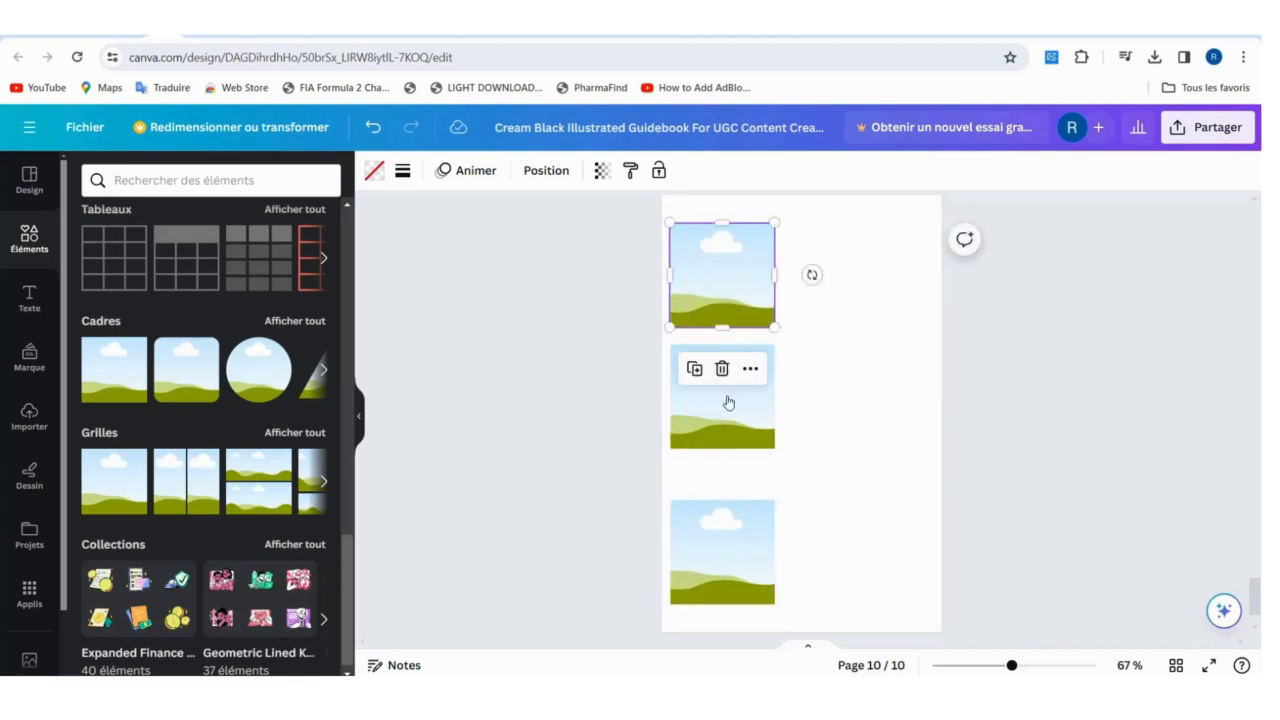
left_click_drag(734, 431, 734, 441)
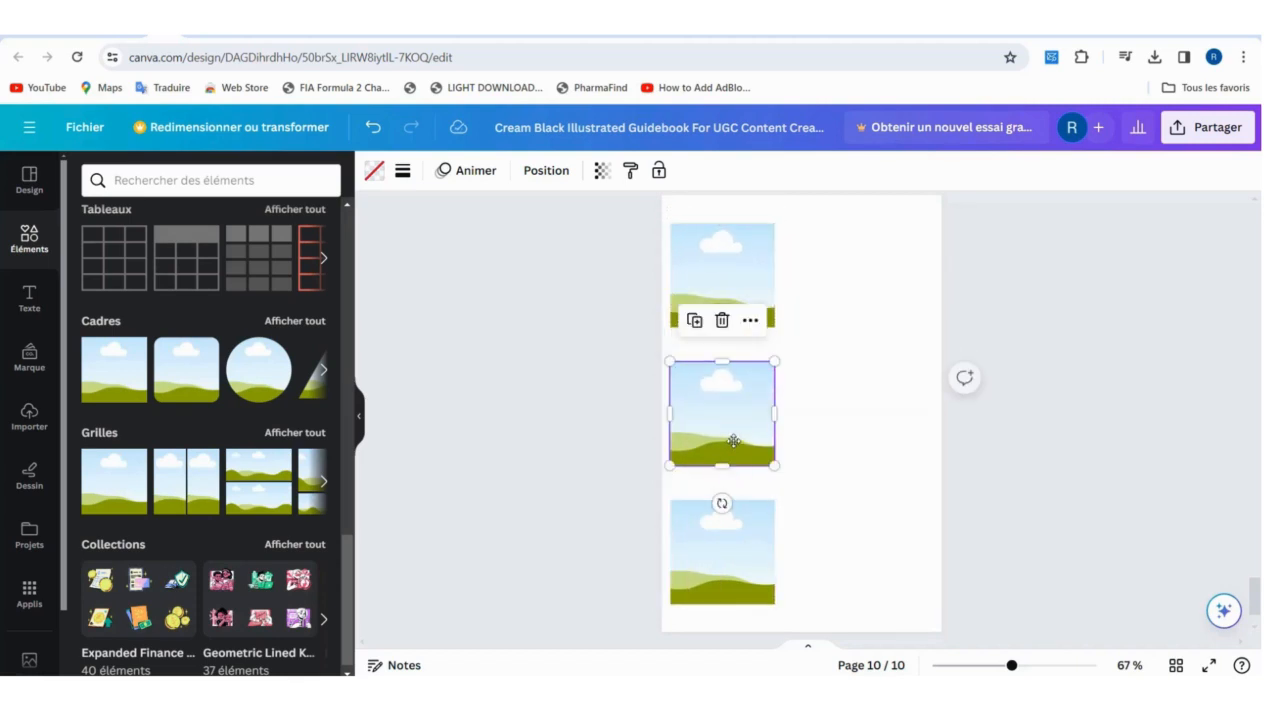
left_click(870, 492)
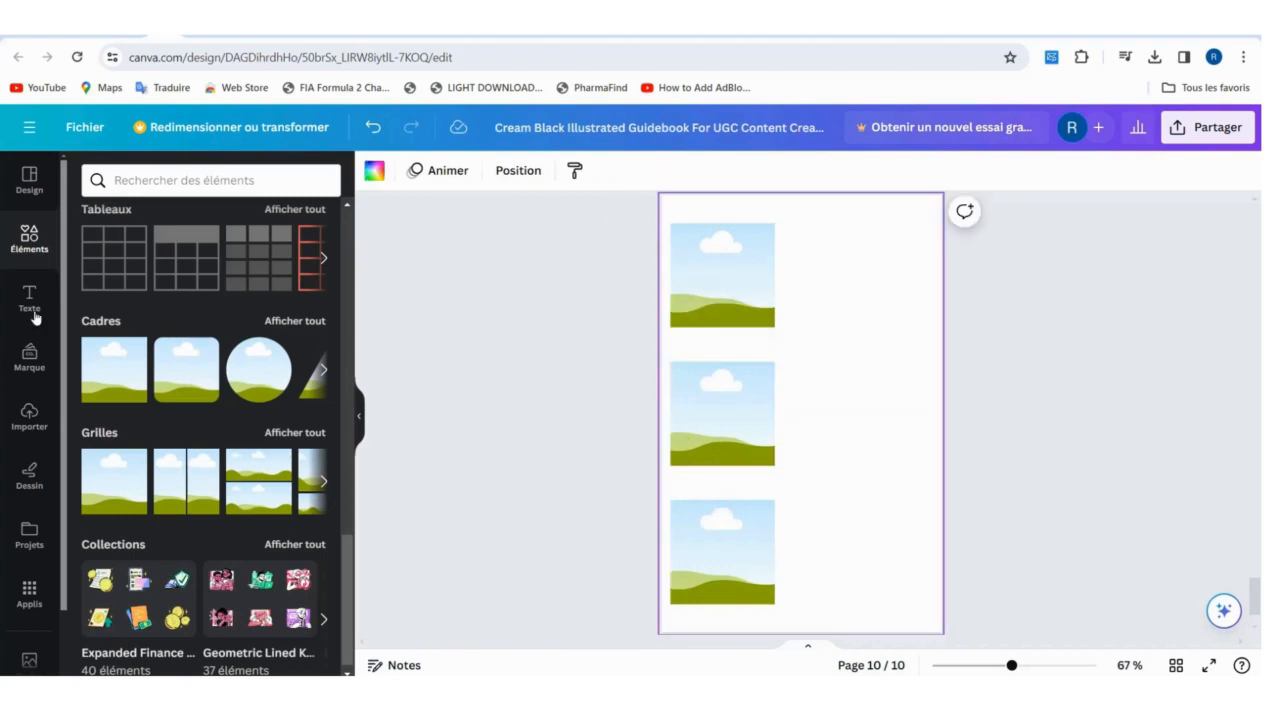
Fill the three frames from top to bottom with the uploaded laptop-writing, hands-over-laptop and laptop-with-coffee photos
left_click(31, 418)
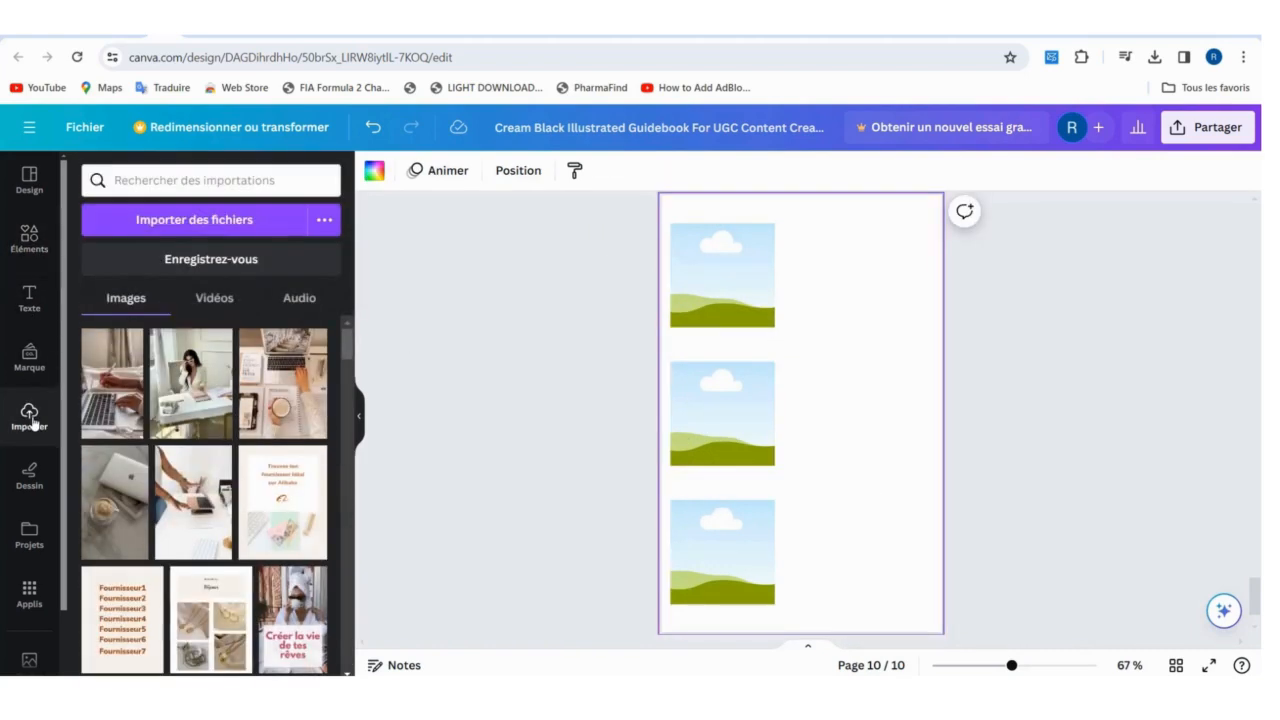
left_click(193, 502)
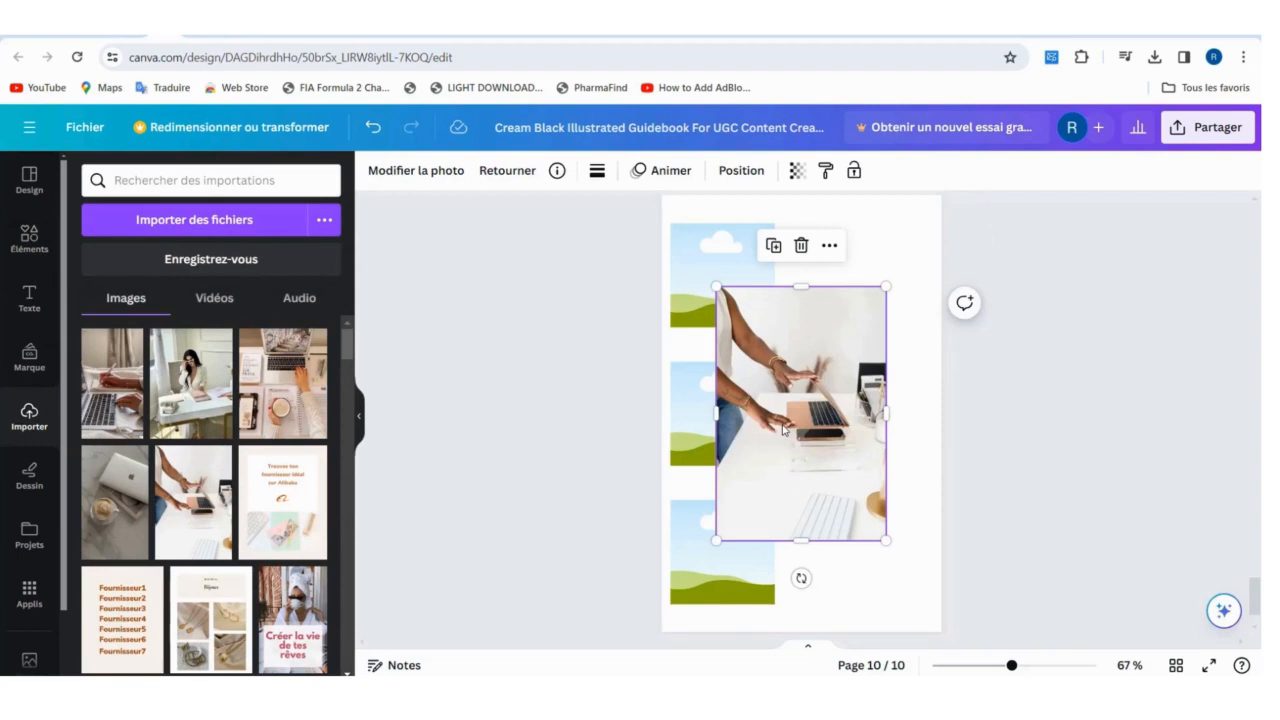
left_click_drag(783, 430, 750, 427)
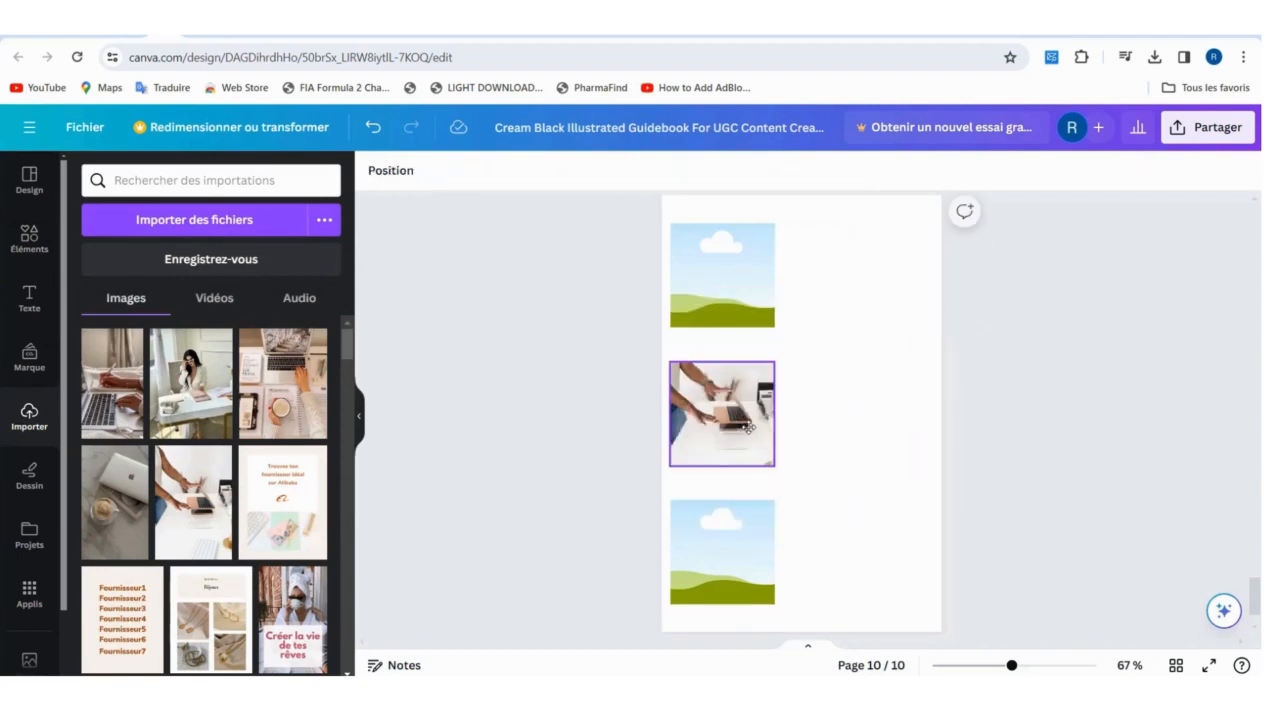
left_click(113, 385)
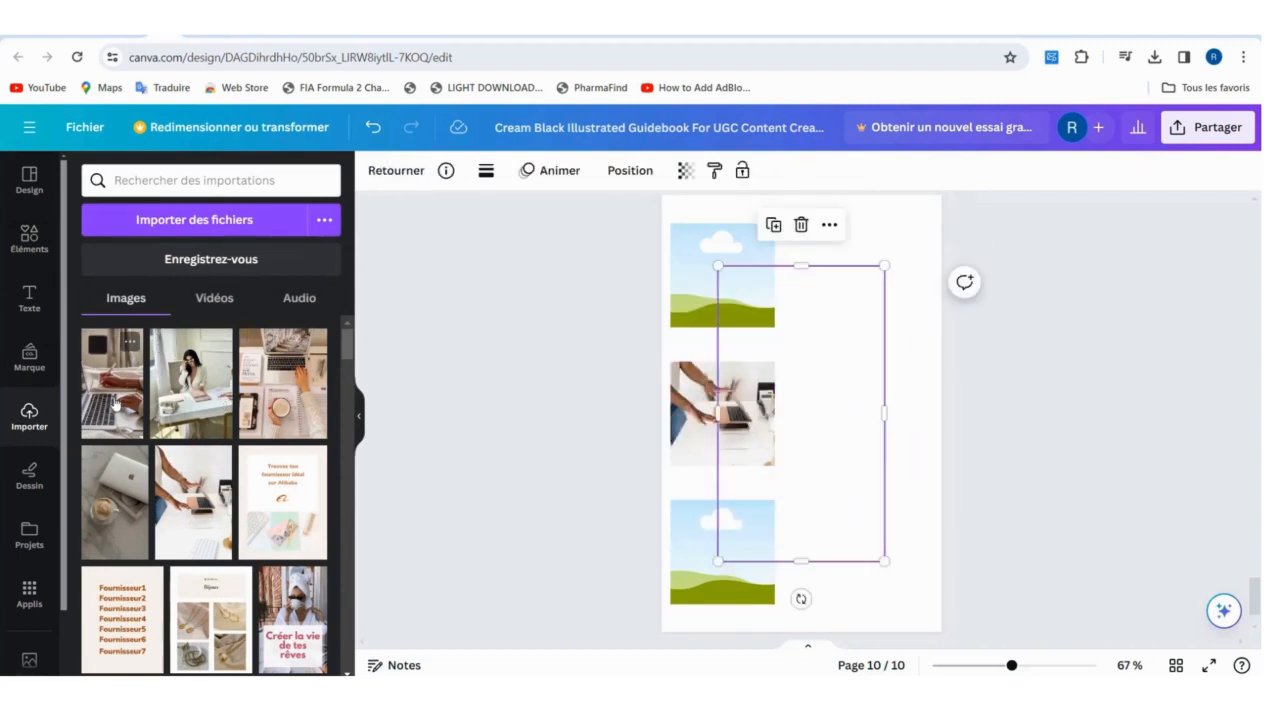
left_click_drag(822, 417, 761, 322)
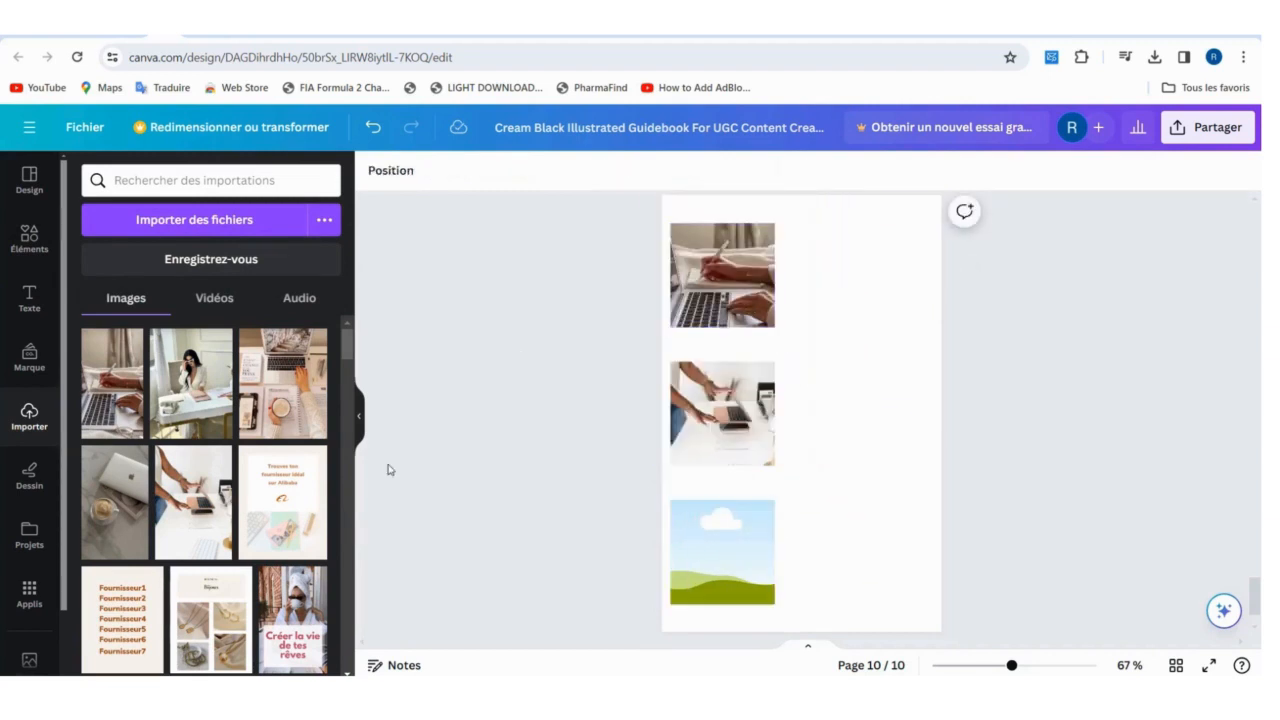
left_click(125, 455)
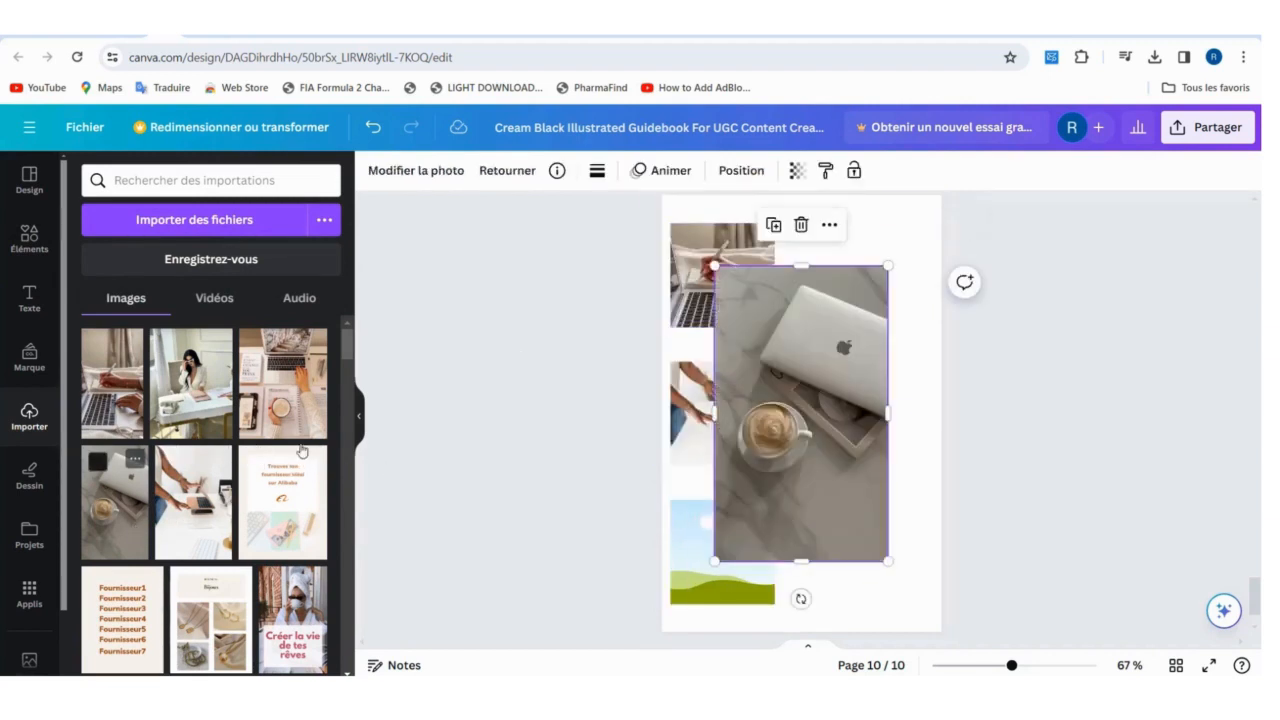
left_click_drag(821, 414, 735, 550)
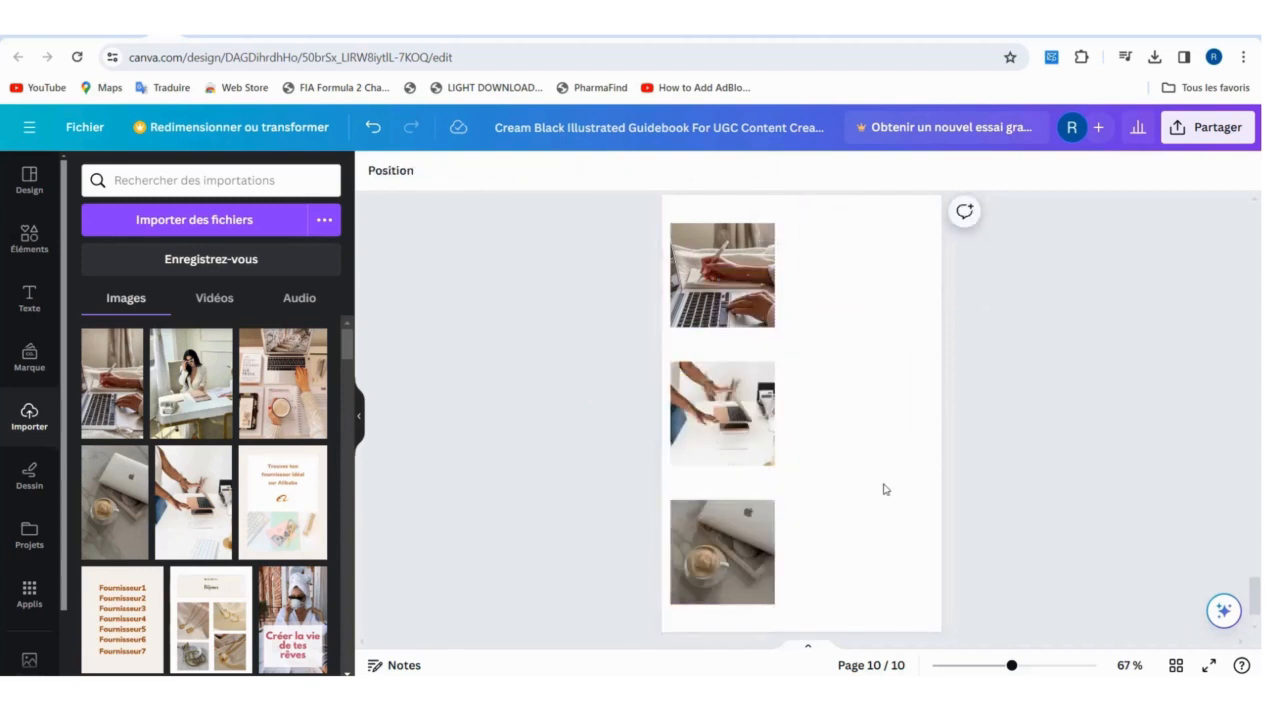
Copy the "Identify The Key Features That Align With Your Goals" text group from the "Tools and Resources" page onto page 10
left_click_drag(1014, 667, 995, 667)
left_click_drag(1255, 580, 1257, 488)
scroll(1257, 488, "up", 3)
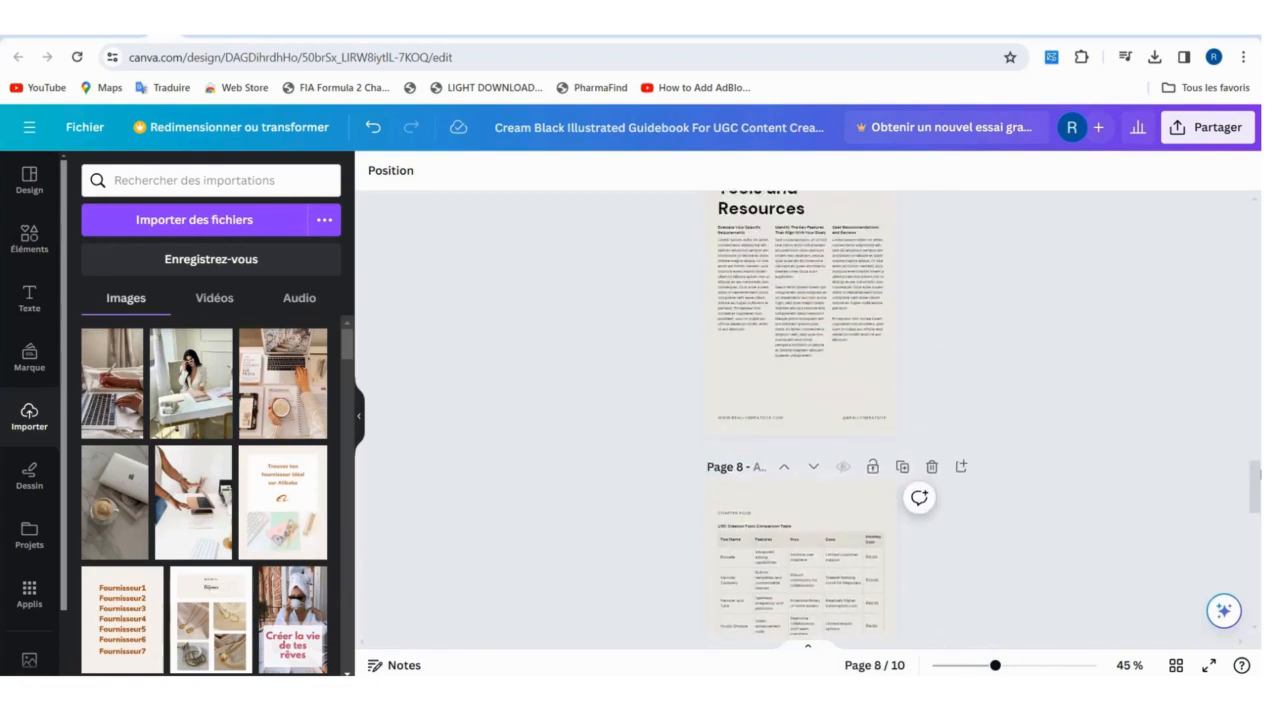
left_click(812, 412)
scroll(866, 449, "down", 10)
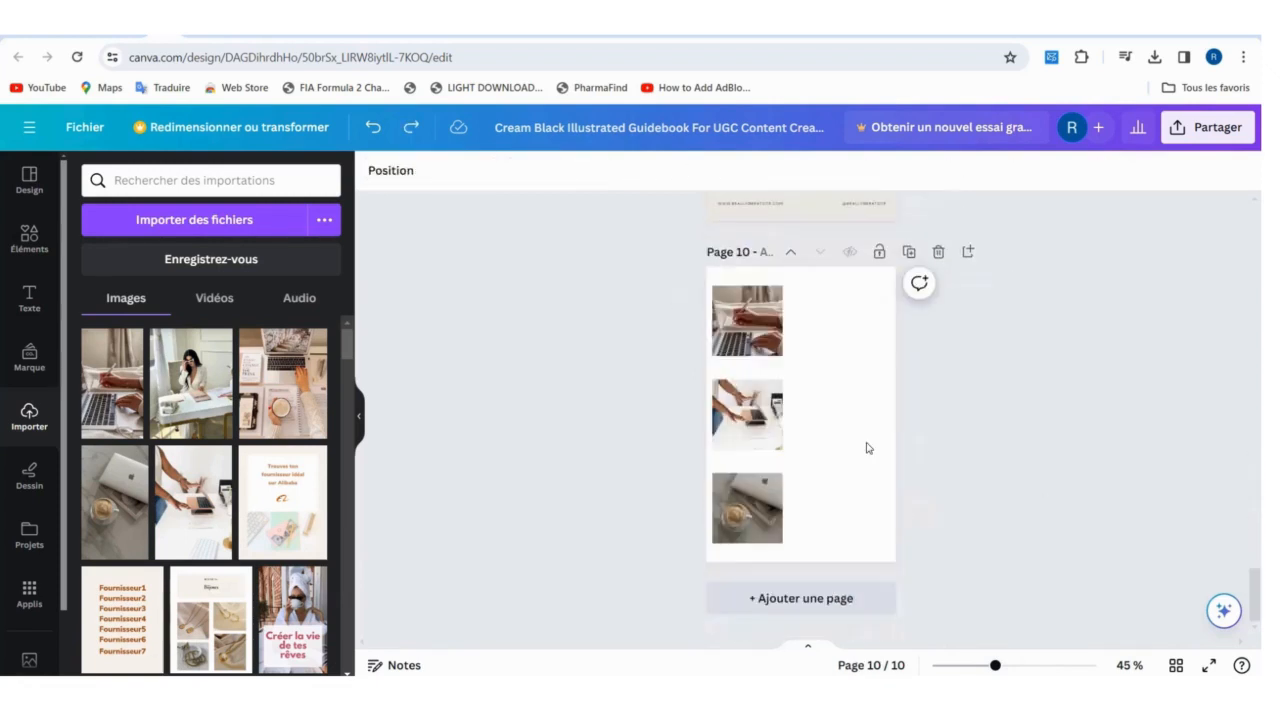
left_click(866, 449)
key("ctrl+v")
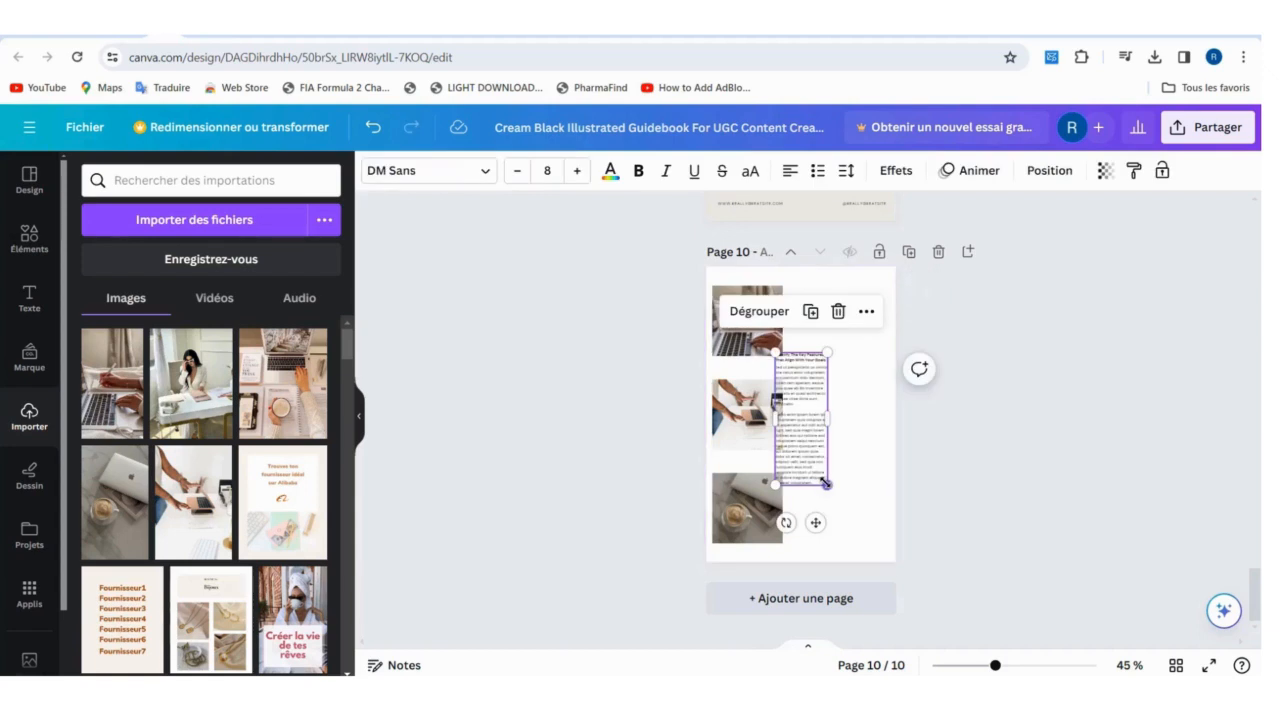
Enlarge the pasted text group to about 264 wide by 673 high and position it beside the three photos
left_click_drag(827, 485, 831, 401)
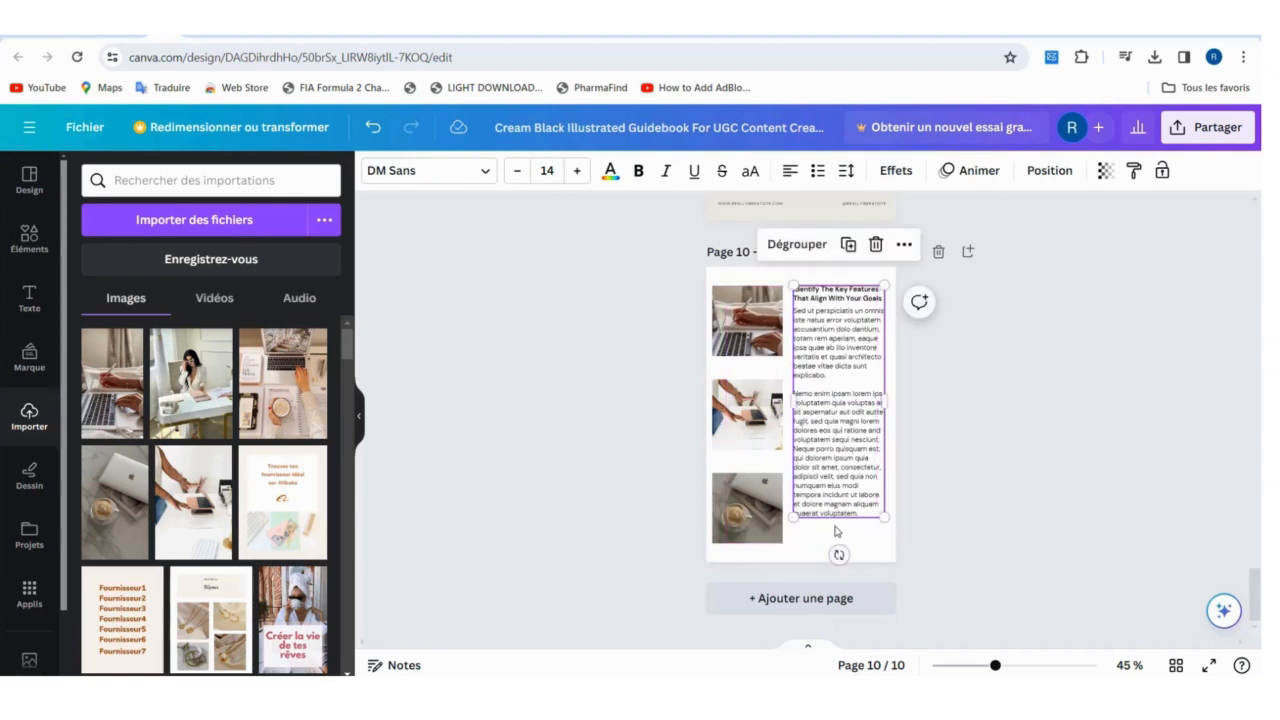
left_click_drag(882, 516, 886, 537)
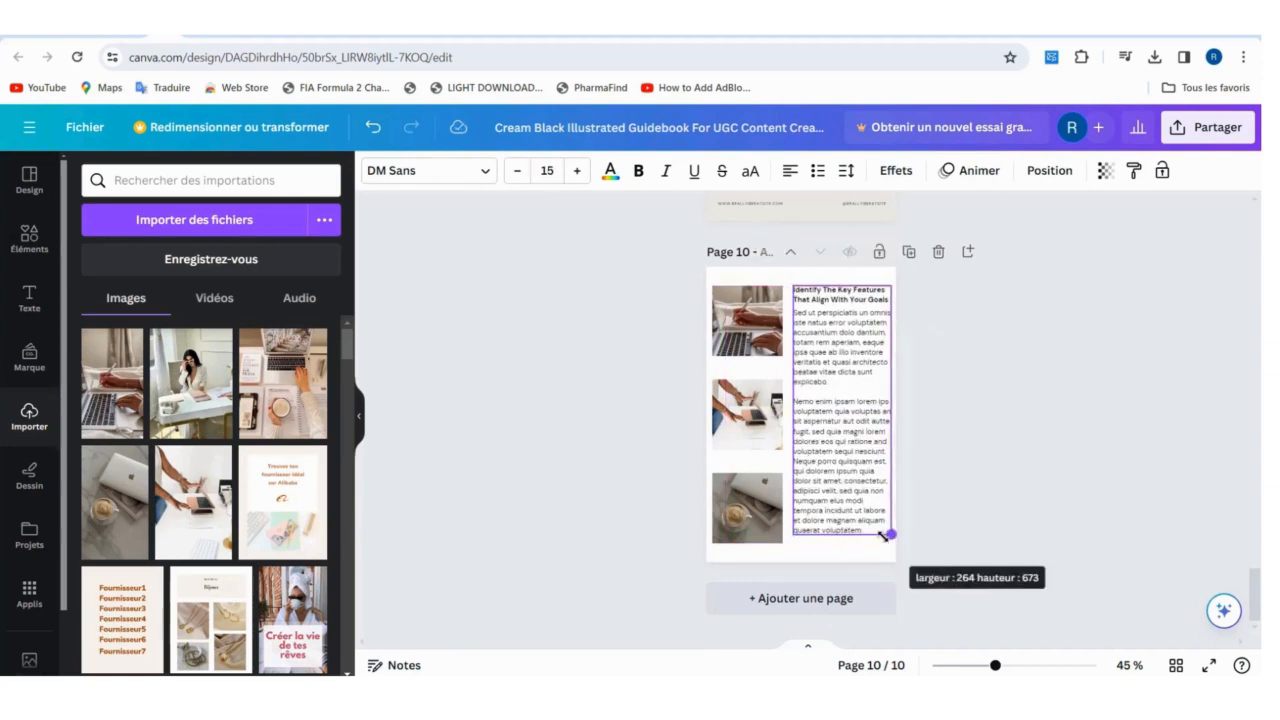
left_click_drag(855, 468, 851, 474)
left_click(990, 502)
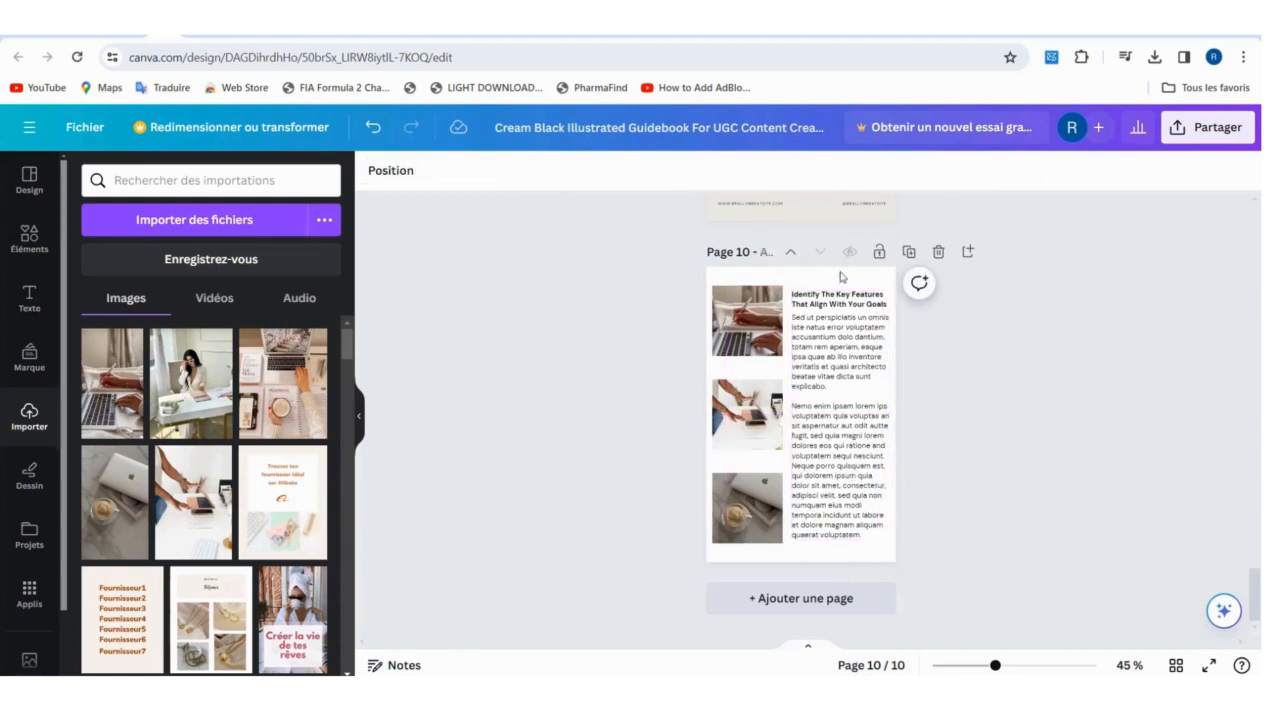
Move the new photo-and-text page up through the ebook until it is page 5
left_click(789, 252)
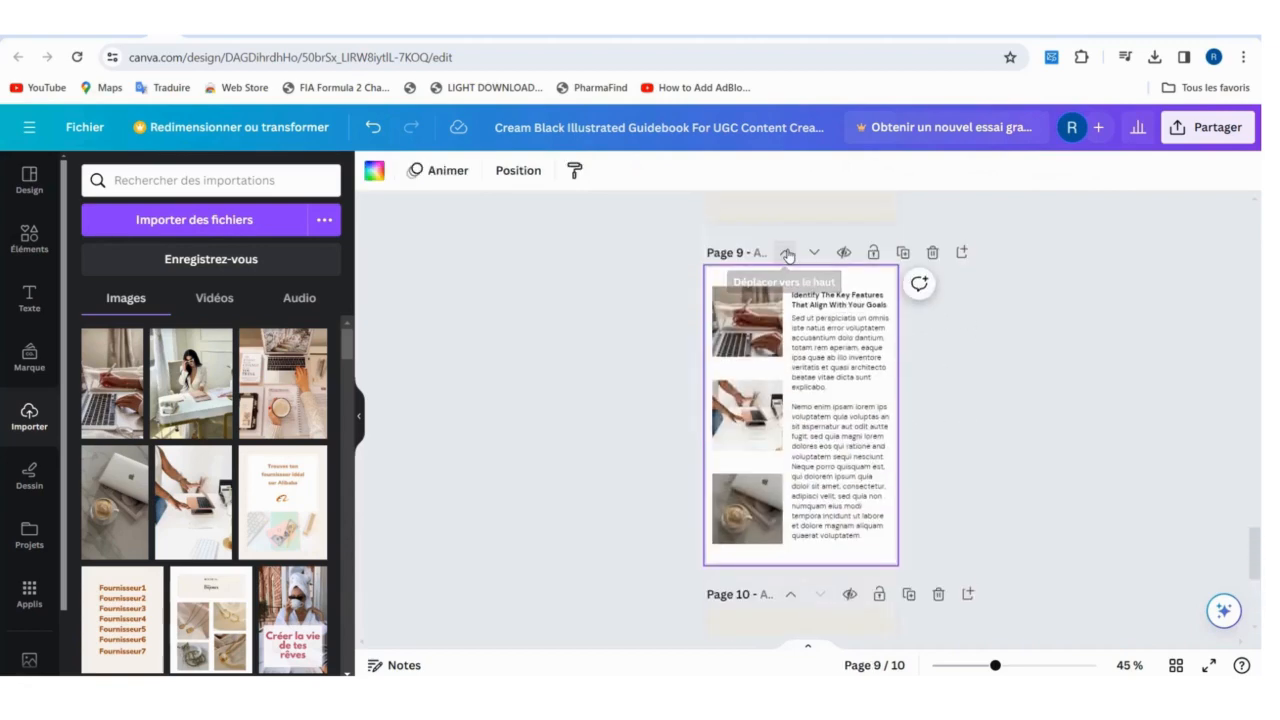
left_click(788, 253)
left_click(788, 253)
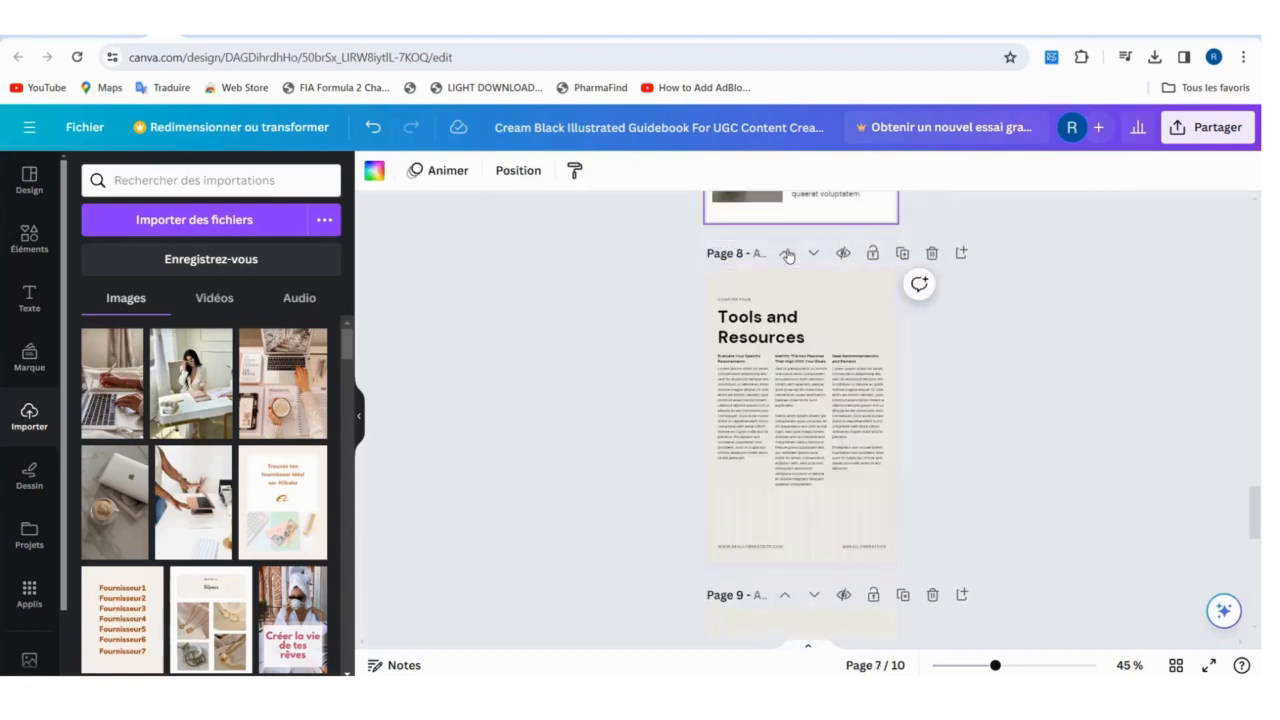
left_click(788, 253)
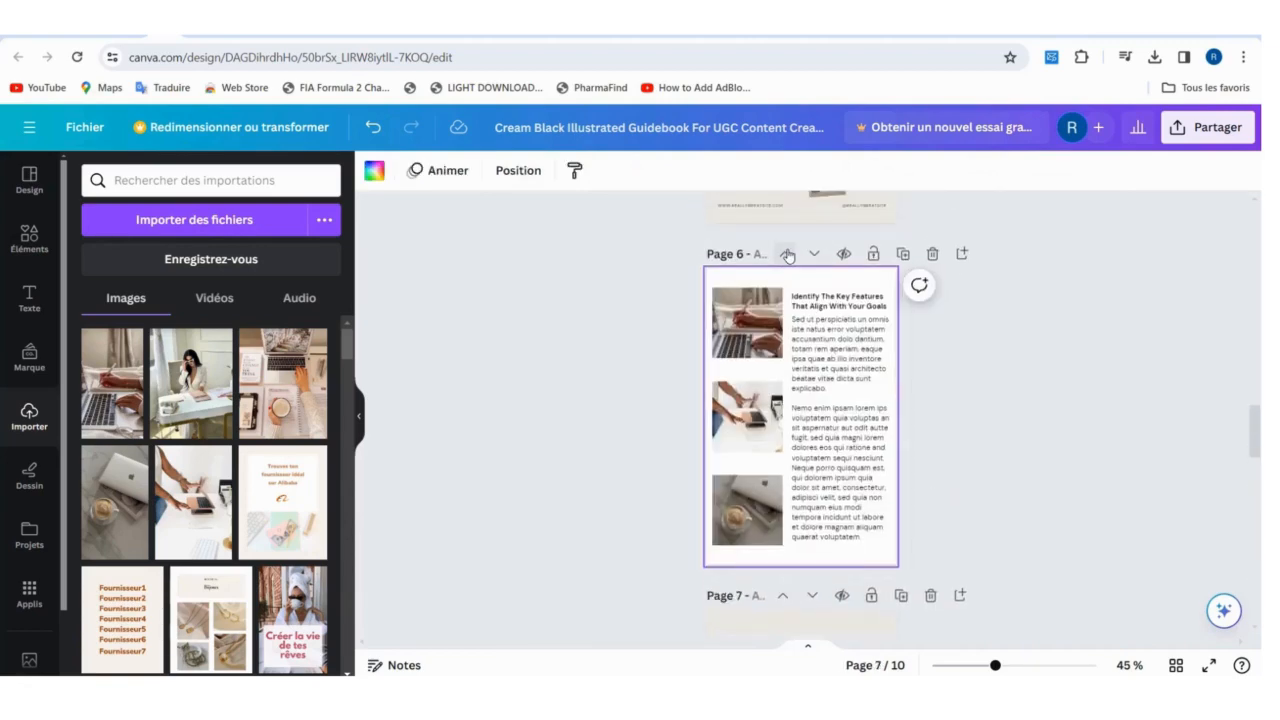
left_click(788, 254)
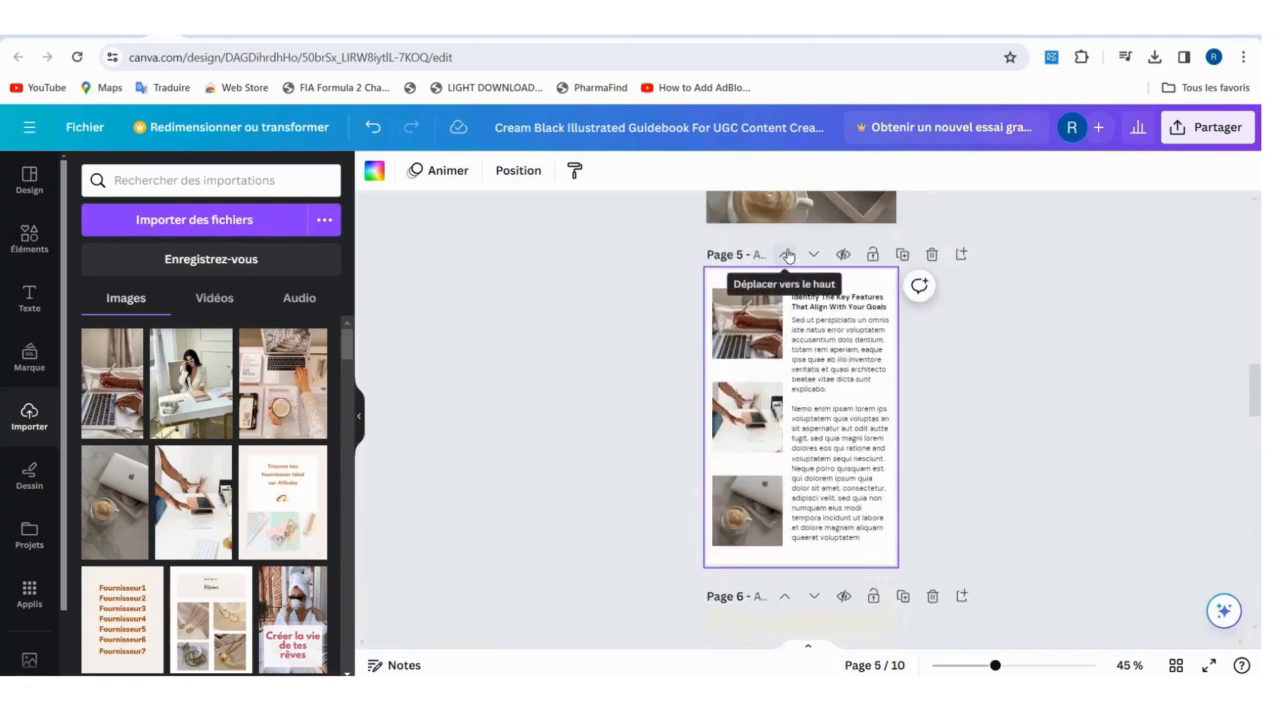
Select the grouped body text on page 4
left_click_drag(1257, 396, 1258, 345)
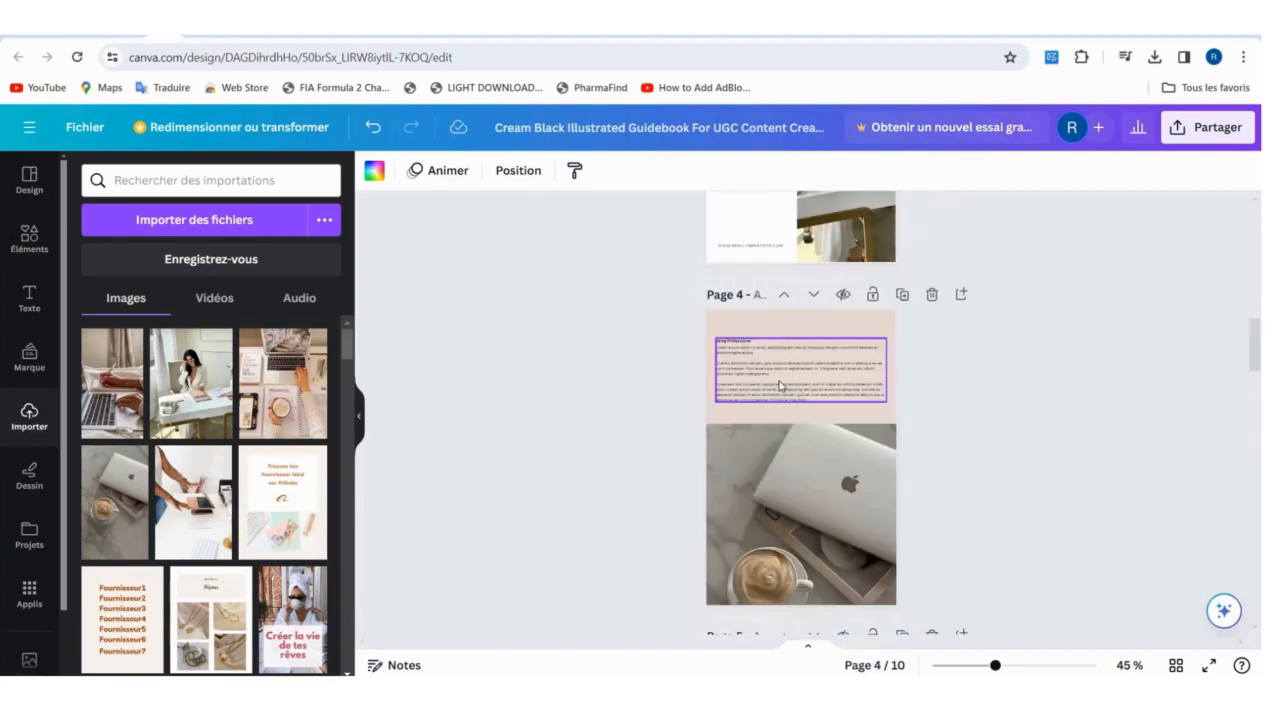
left_click(780, 385)
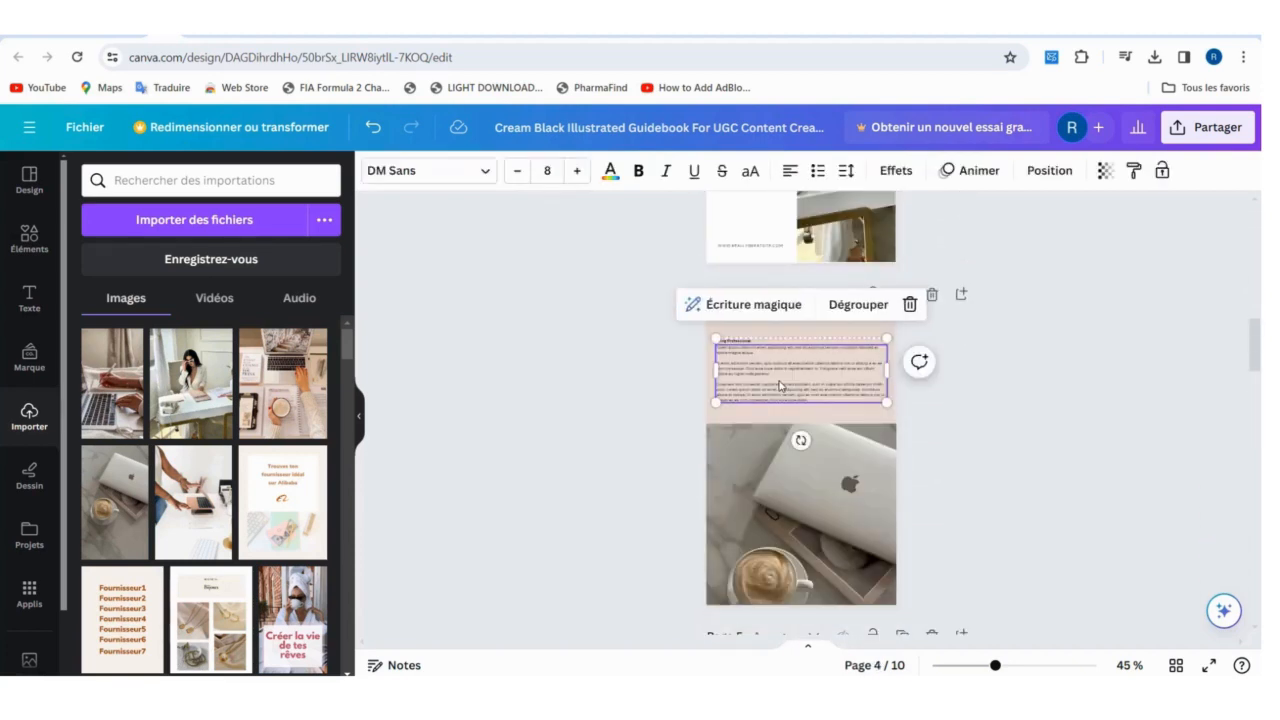
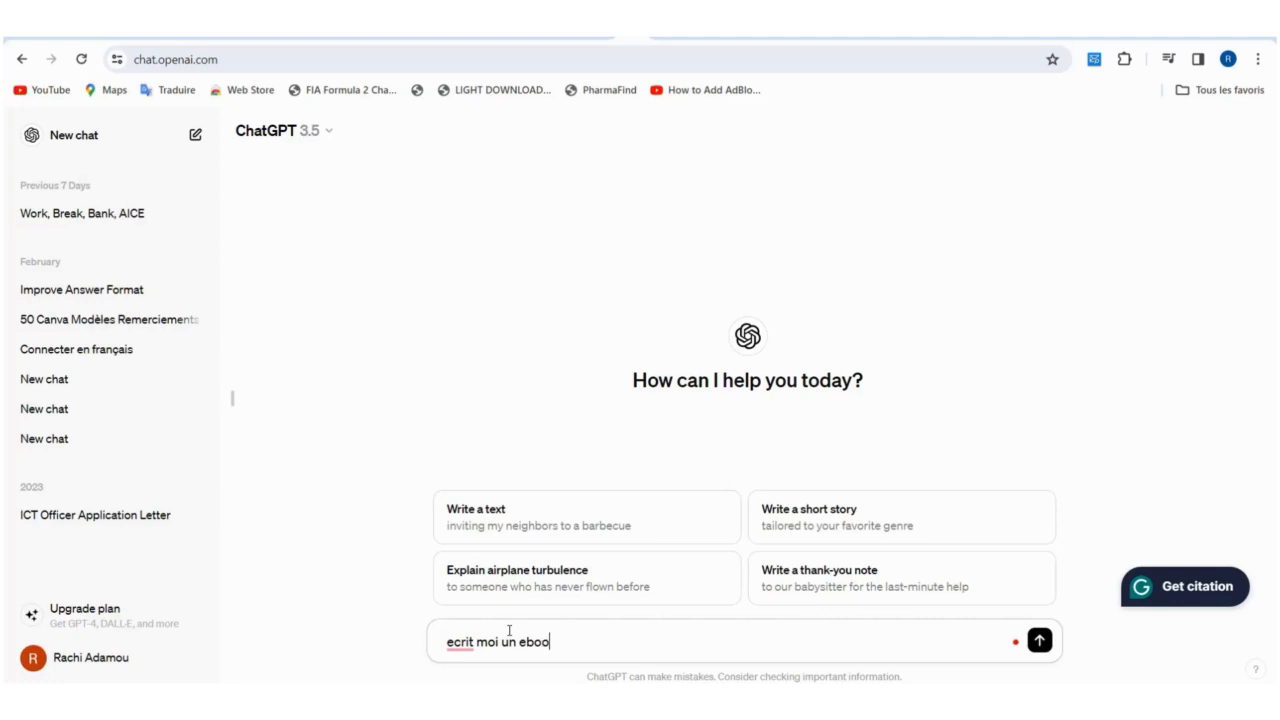
Complete the prompt as "écrit moi un ebook sur comment économiser de l'argent", with the accent on "écrit" corrected, and send it
type("sur comment é")
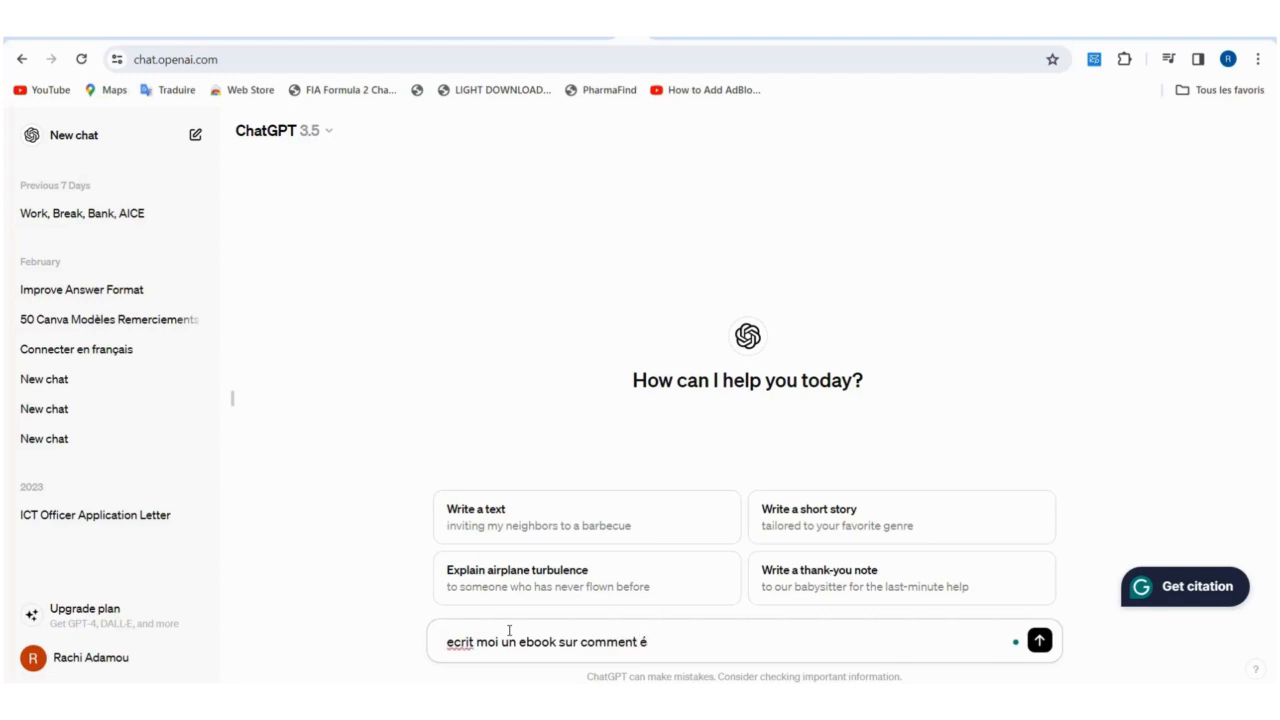
type("conomiser de l'argent")
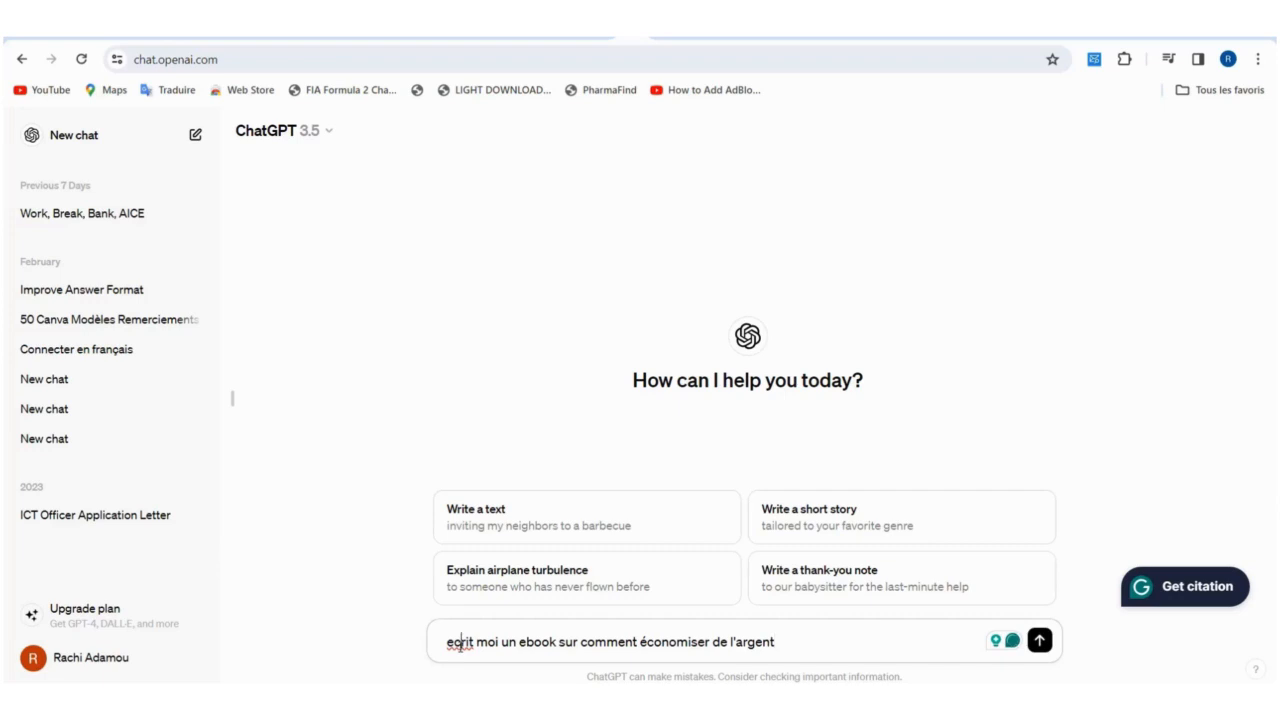
double_click(460, 643)
right_click(460, 643)
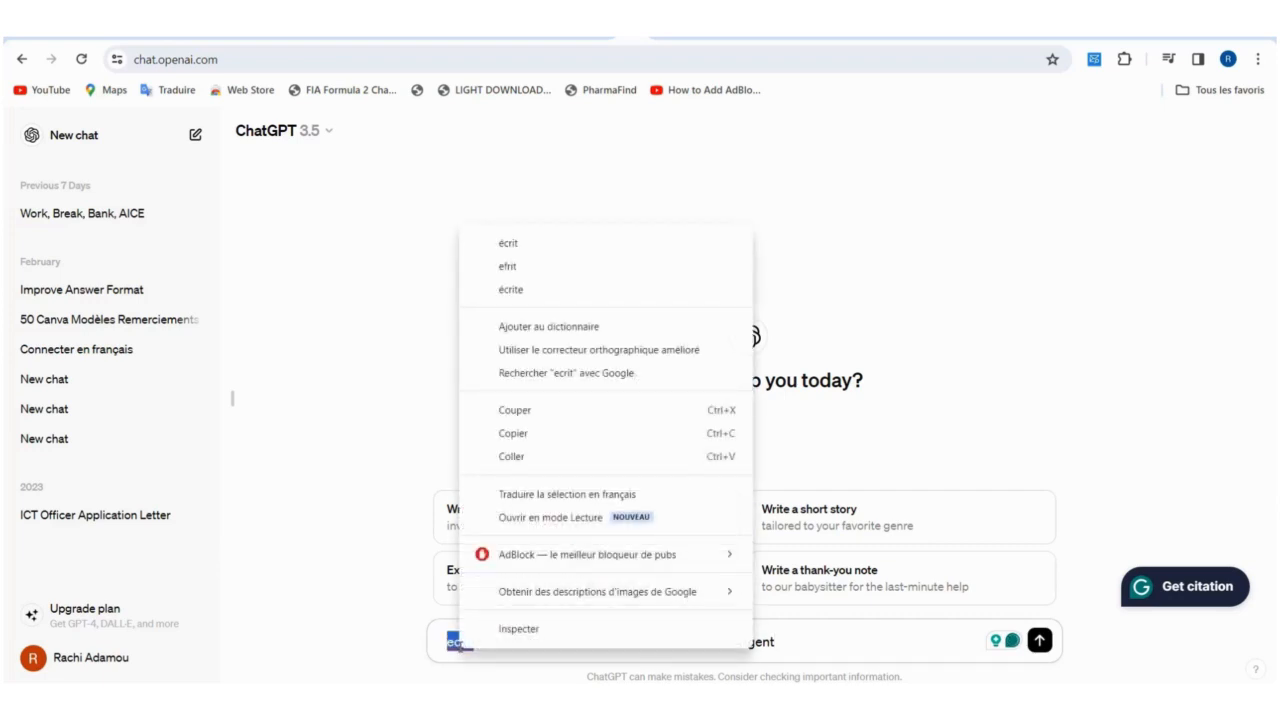
left_click(537, 248)
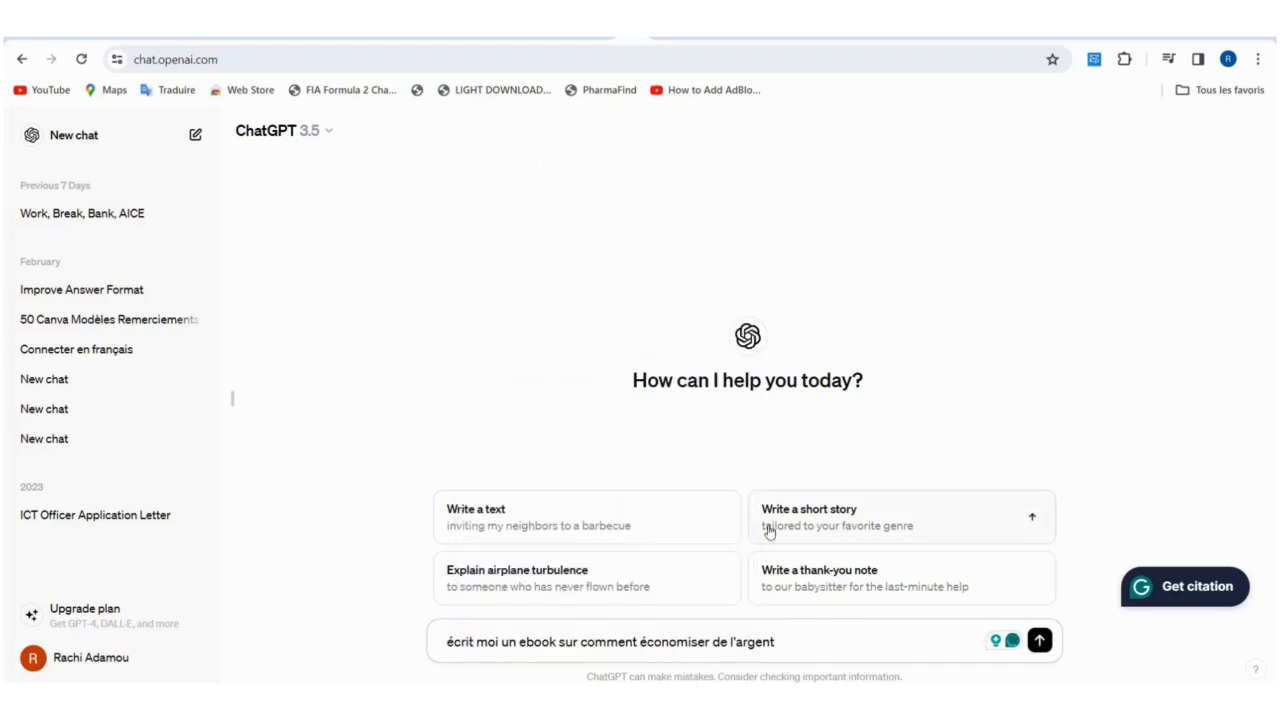
left_click(802, 641)
key("Return")
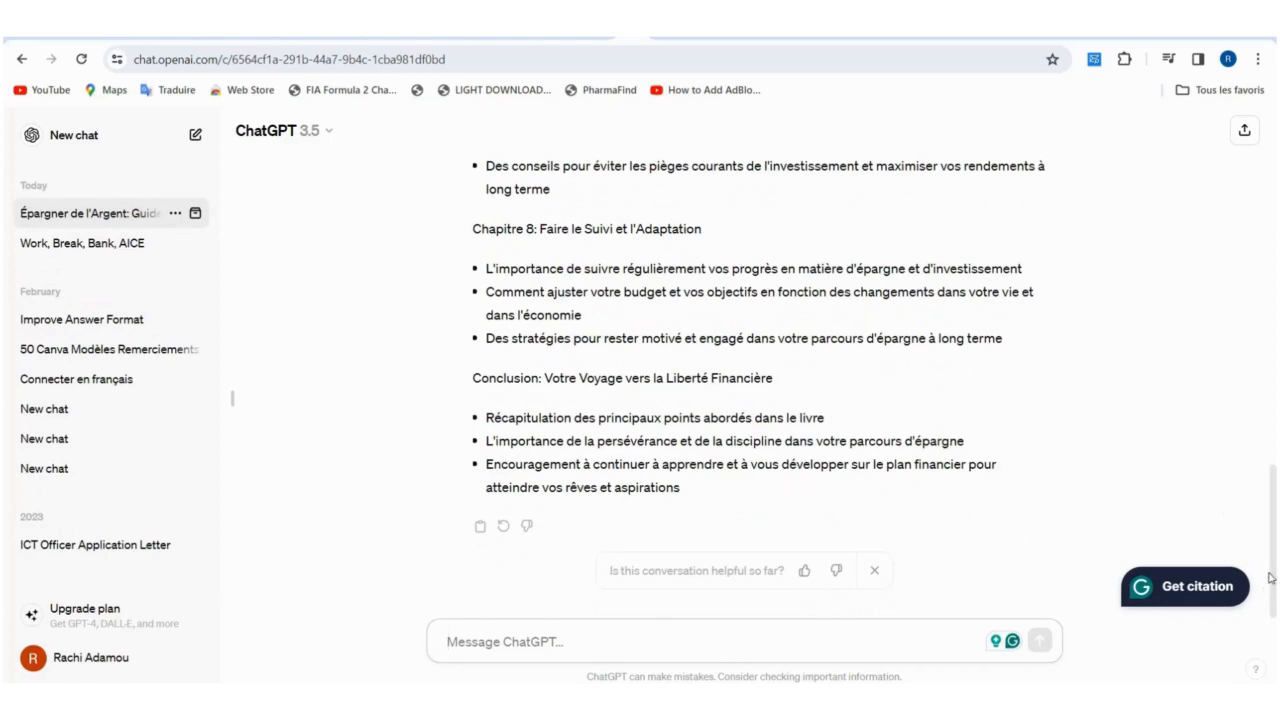
Look back through the generated chapter outline and write the follow-up prompt "tu peux developper les 5 premiers chapitres"
left_click_drag(1272, 573, 1275, 422)
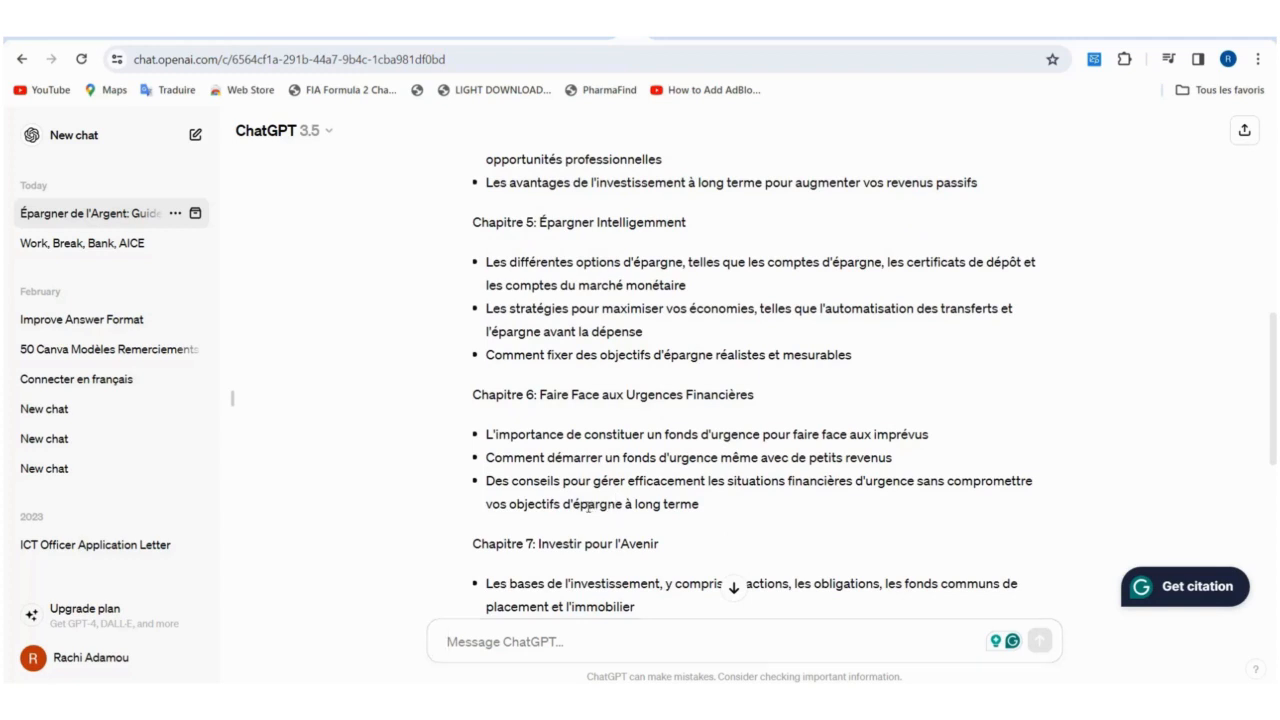
left_click_drag(591, 505, 581, 505)
left_click(521, 650)
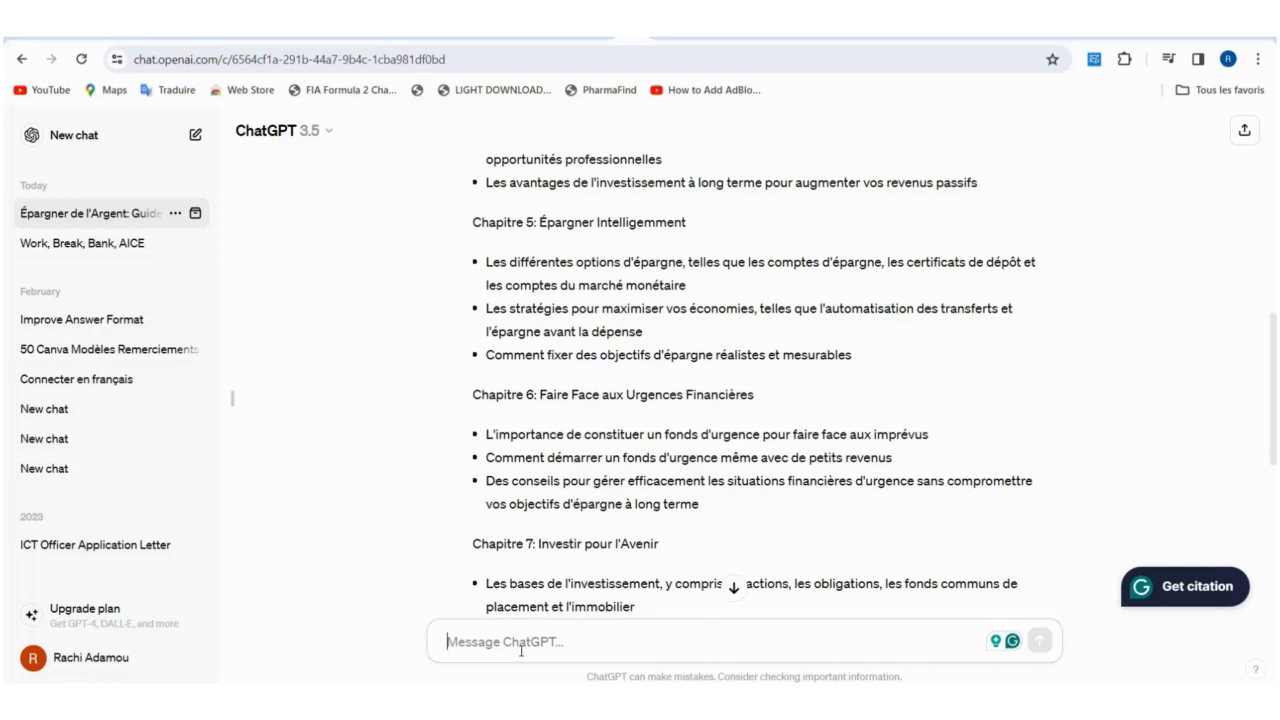
type("tu p")
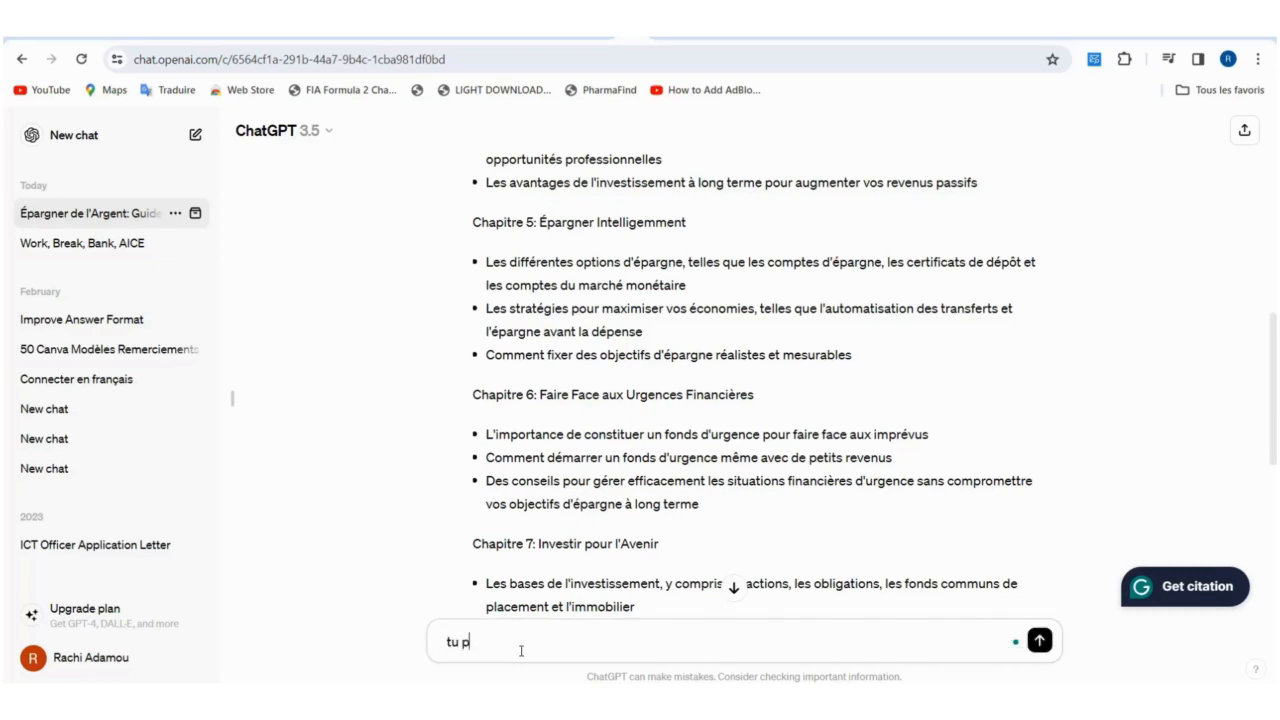
type("eux develo")
type("pper les 5 p")
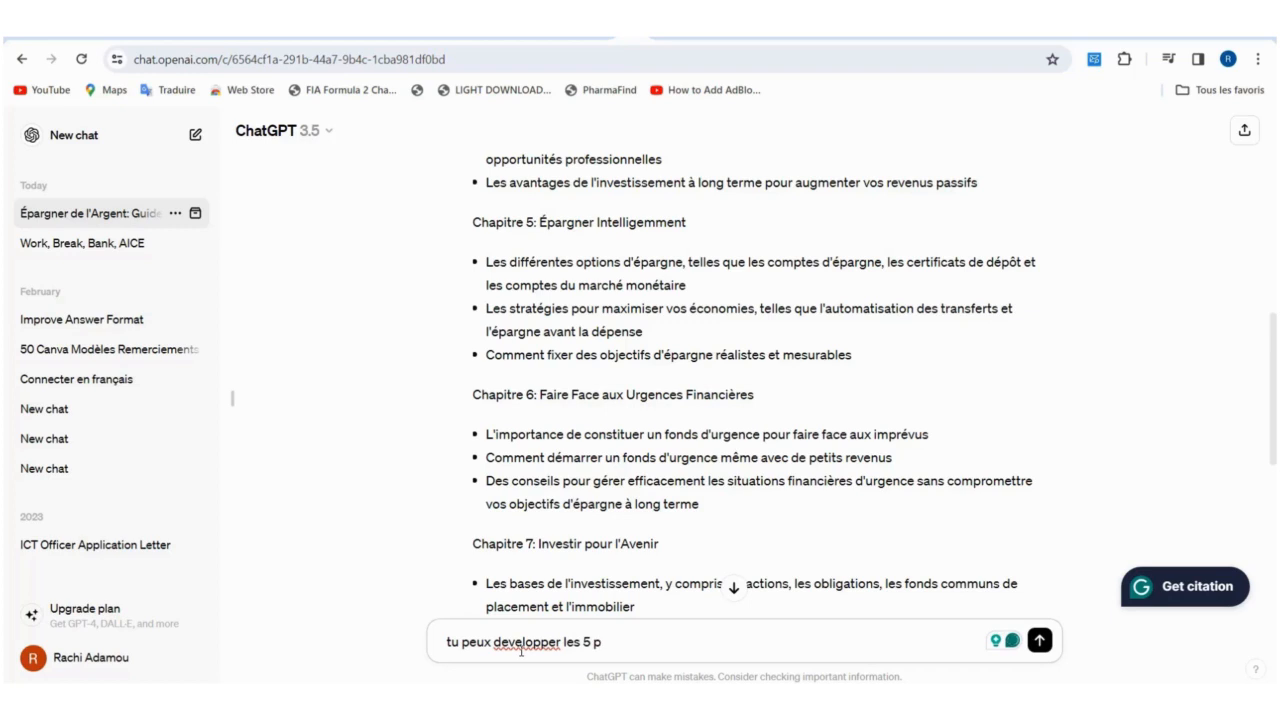
type("remiers cha")
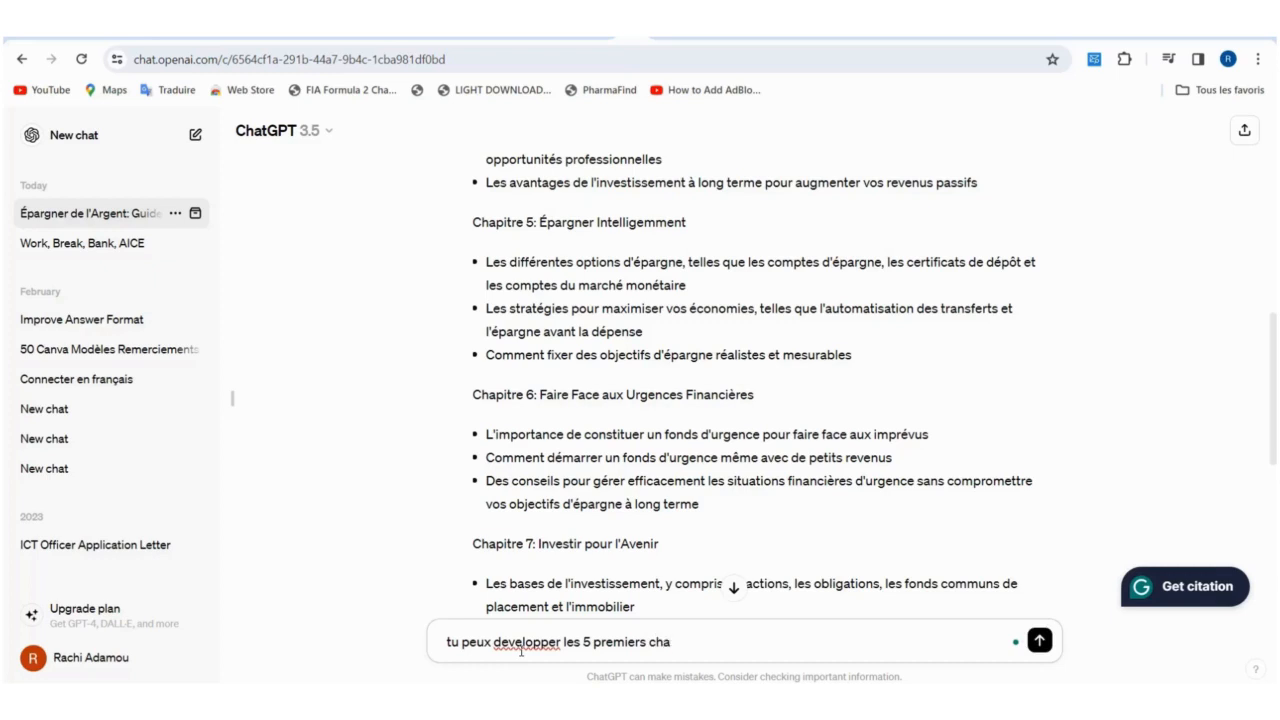
type("pitres")
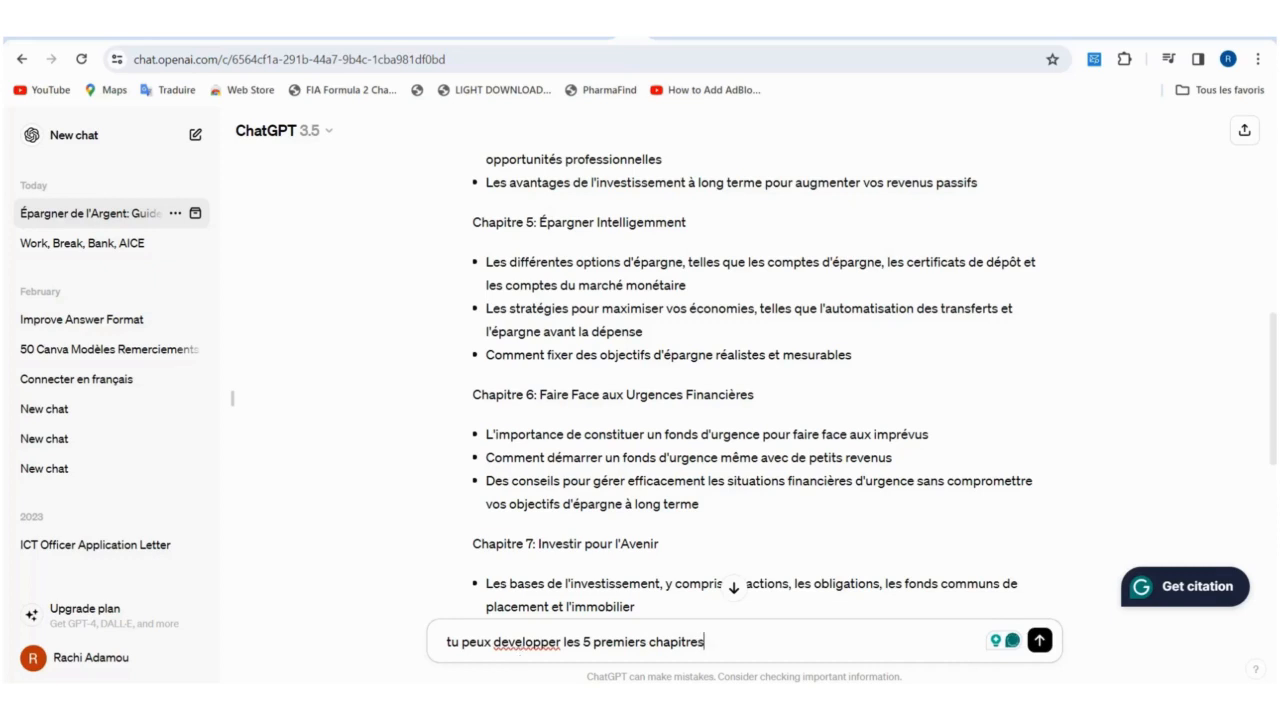
Correct the spelling to "développer" in the follow-up prompt, send it, and look through the expanded chapters
left_click(525, 641)
right_click(525, 641)
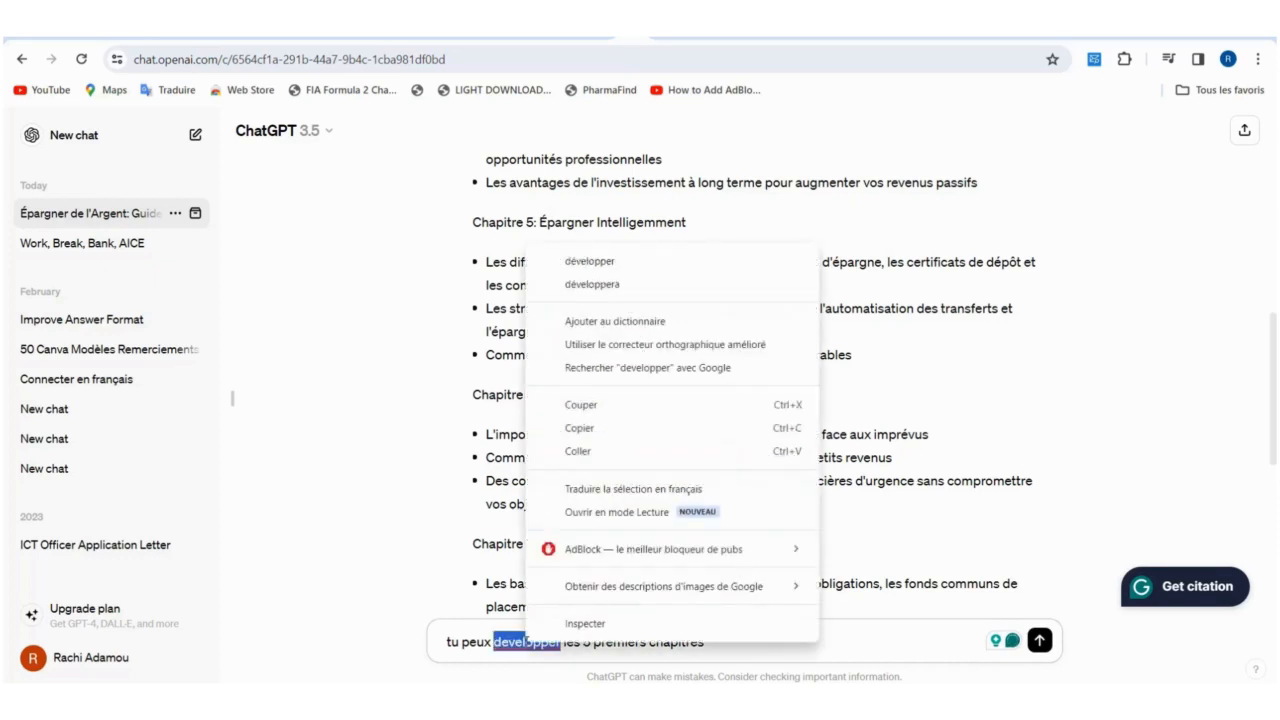
left_click(616, 263)
left_click(711, 643)
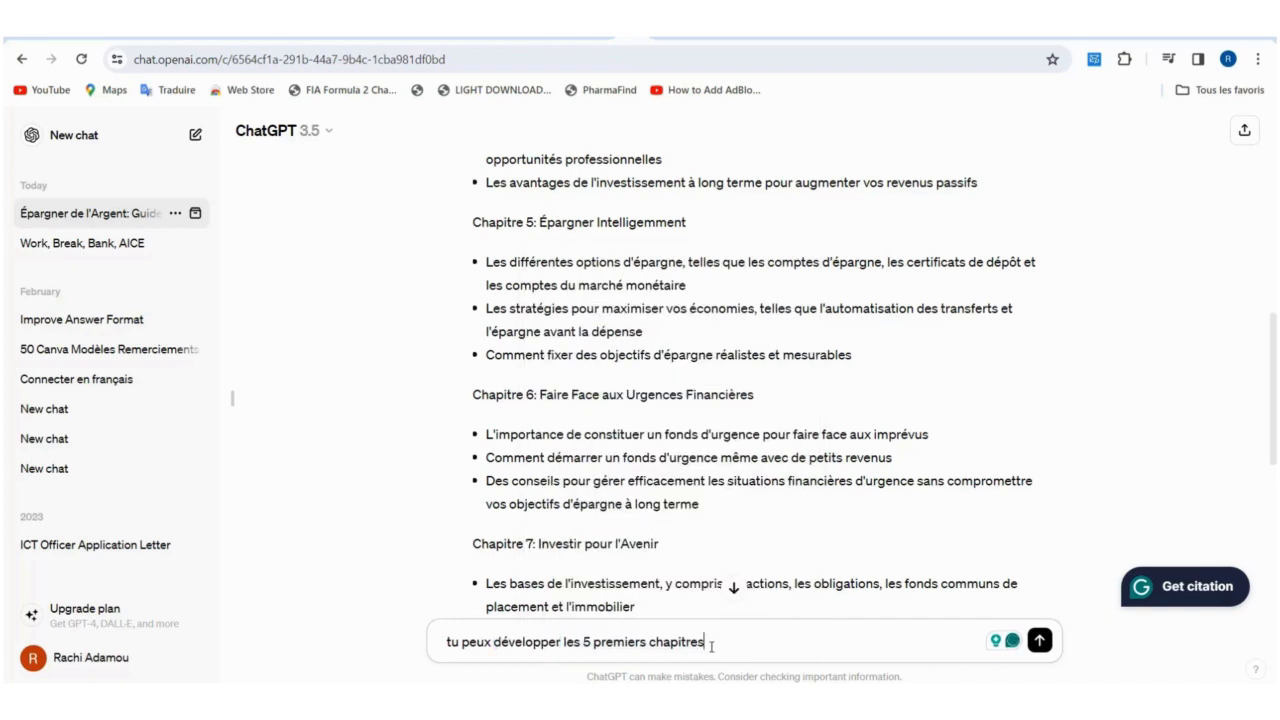
key("Return")
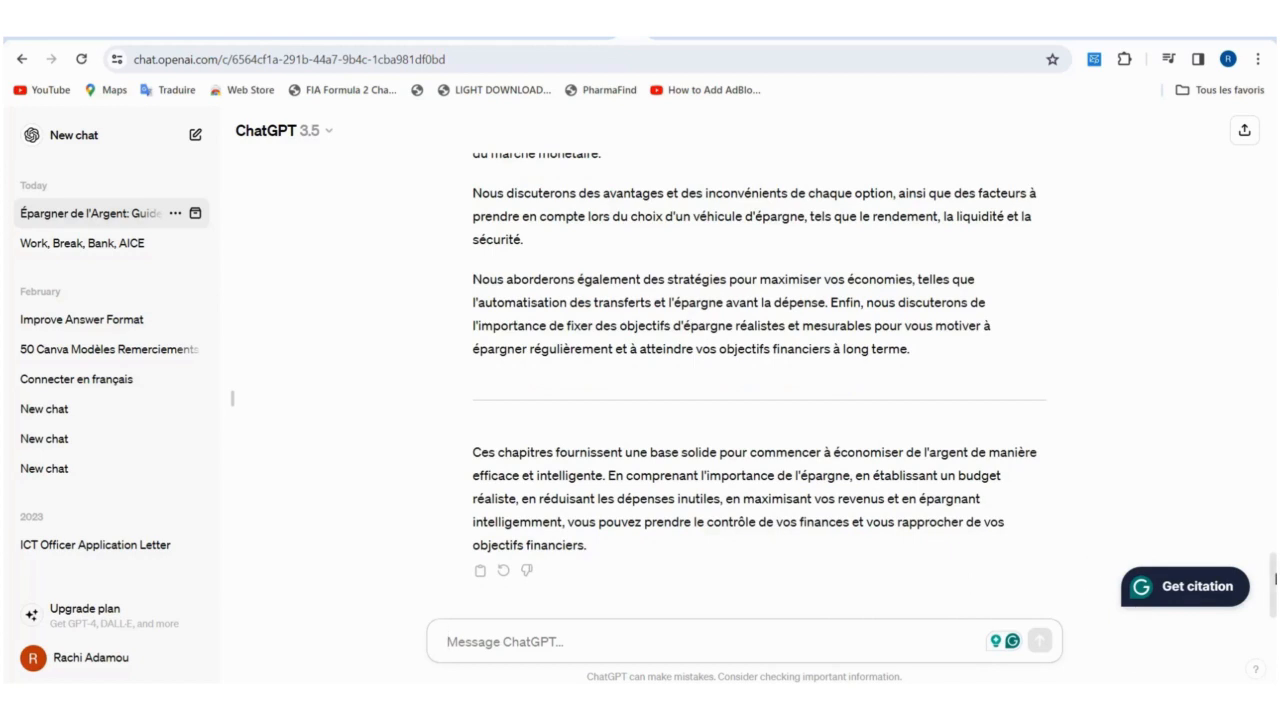
left_click_drag(1274, 578, 1274, 355)
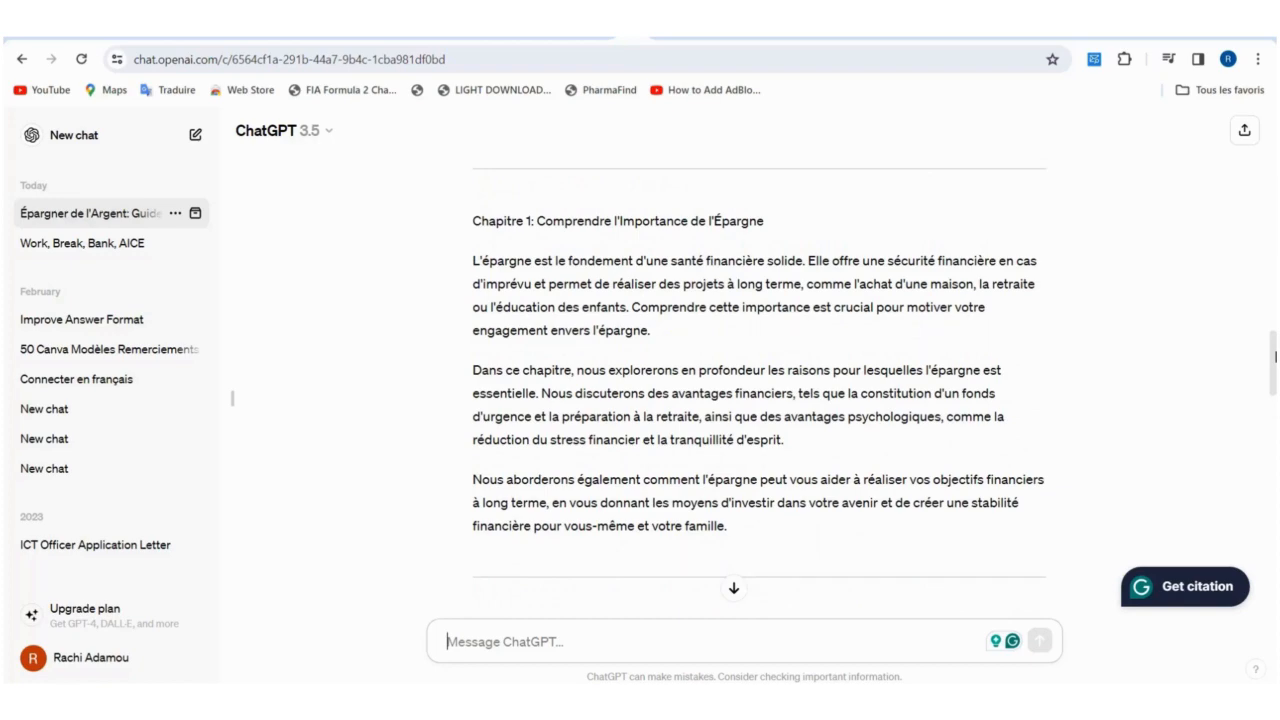
left_click_drag(1274, 355, 1274, 580)
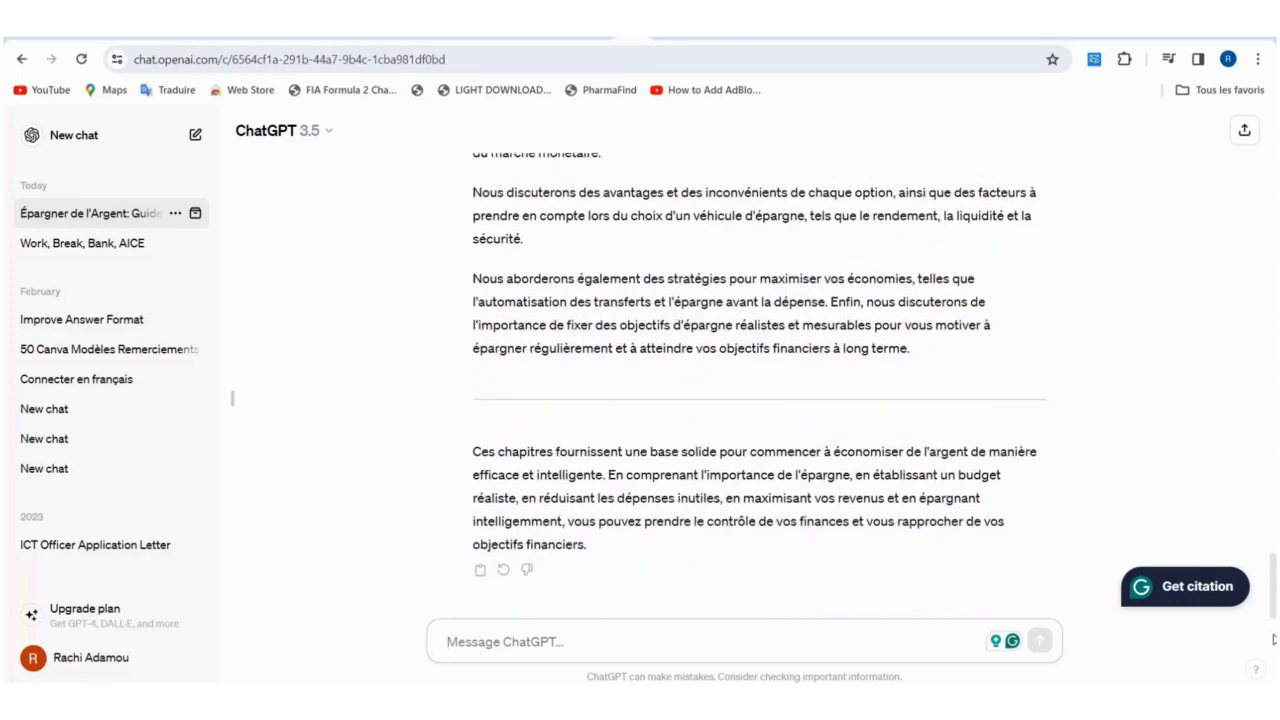